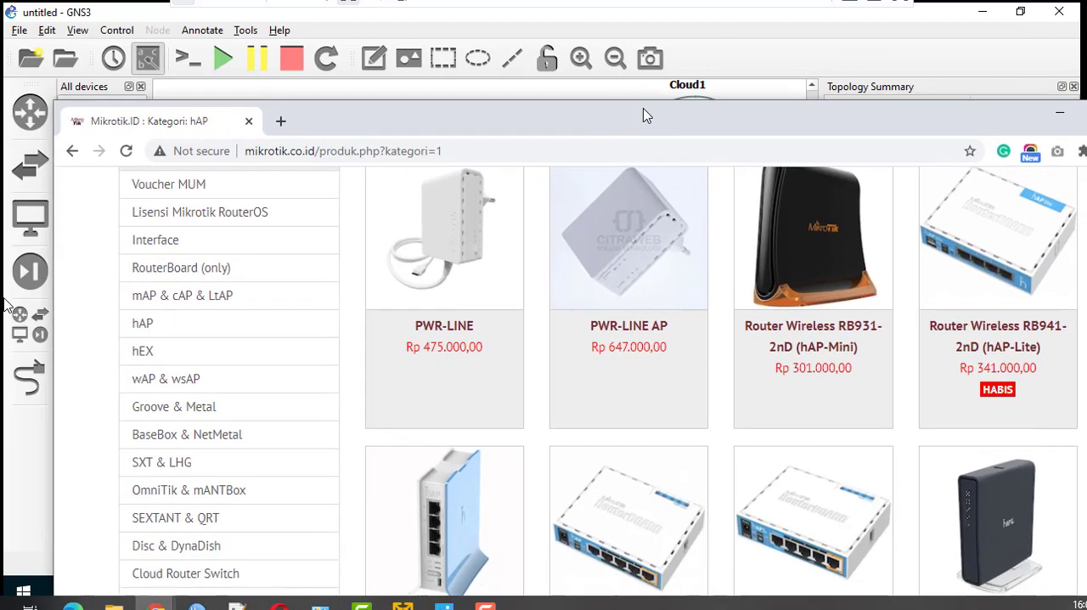
- Examine the router models, port layouts and prices in the hAP product category
{"action": "scroll", "coordinate": [551, 299], "scroll_direction": "up", "scroll_amount": 3}
{"action": "scroll", "coordinate": [509, 342], "scroll_direction": "down", "scroll_amount": 2}
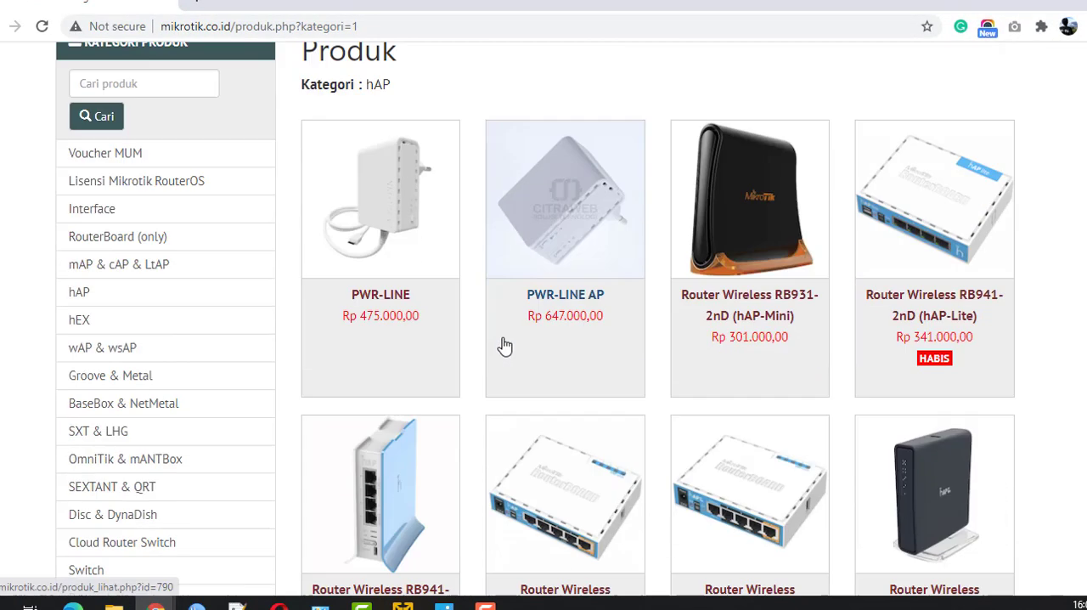
{"action": "scroll", "coordinate": [684, 417], "scroll_direction": "down", "scroll_amount": 2}
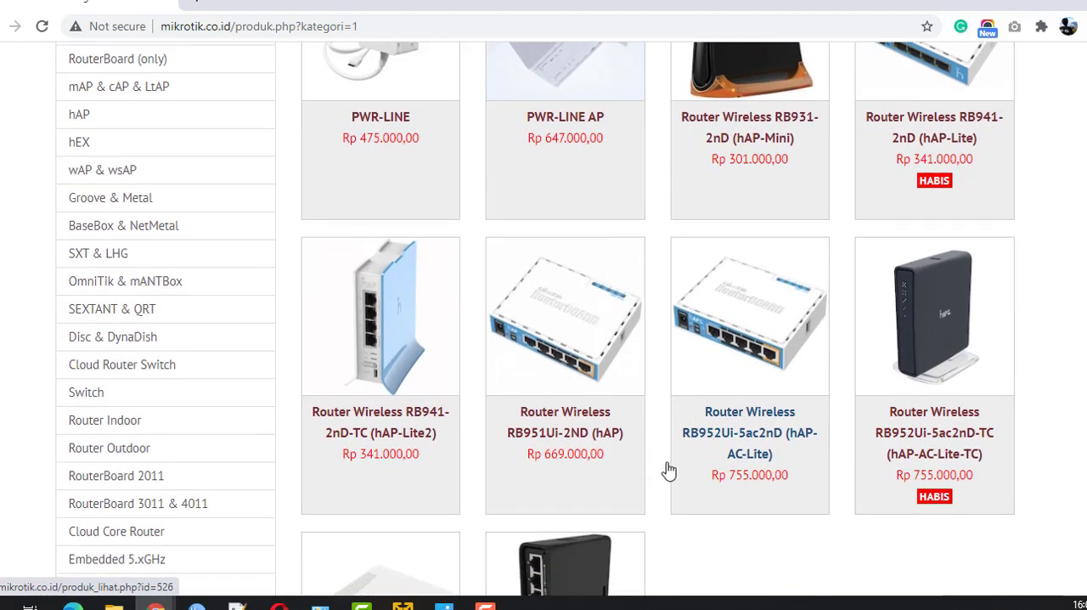
{"action": "scroll", "coordinate": [589, 469], "scroll_direction": "up", "scroll_amount": 2}
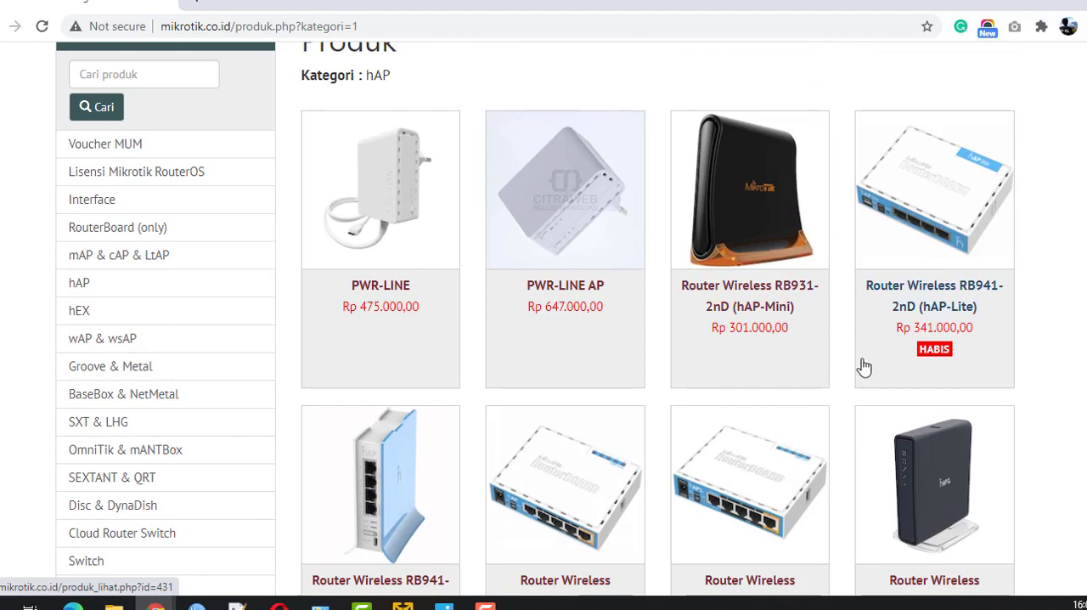
{"action": "scroll", "coordinate": [636, 418], "scroll_direction": "down", "scroll_amount": 1}
{"action": "scroll", "coordinate": [636, 417], "scroll_direction": "down", "scroll_amount": 1}
{"action": "scroll", "coordinate": [675, 433], "scroll_direction": "down", "scroll_amount": 2}
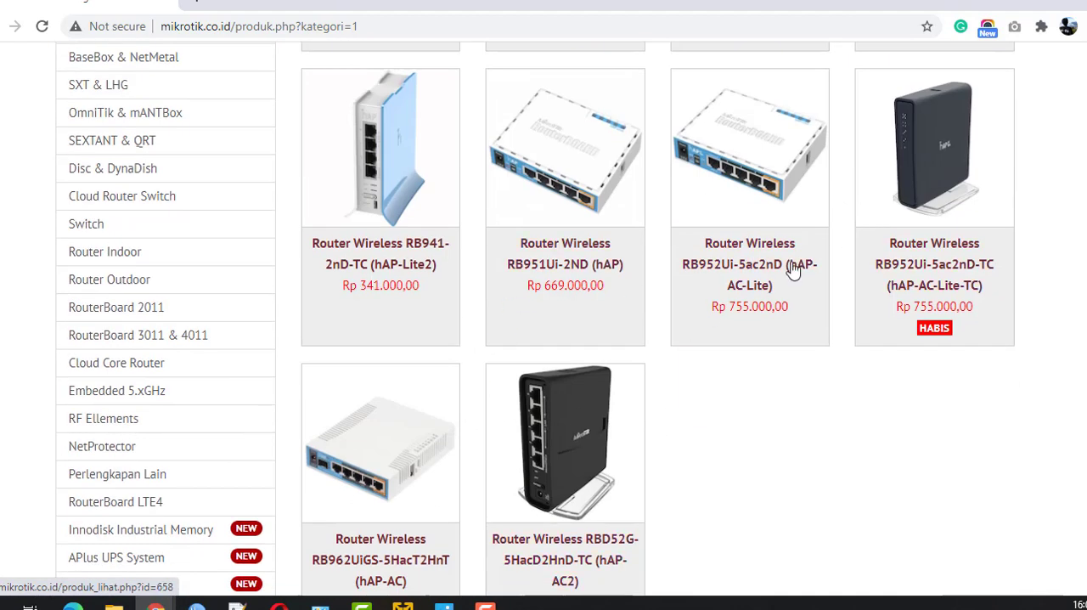
{"action": "scroll", "coordinate": [527, 393], "scroll_direction": "up", "scroll_amount": 2}
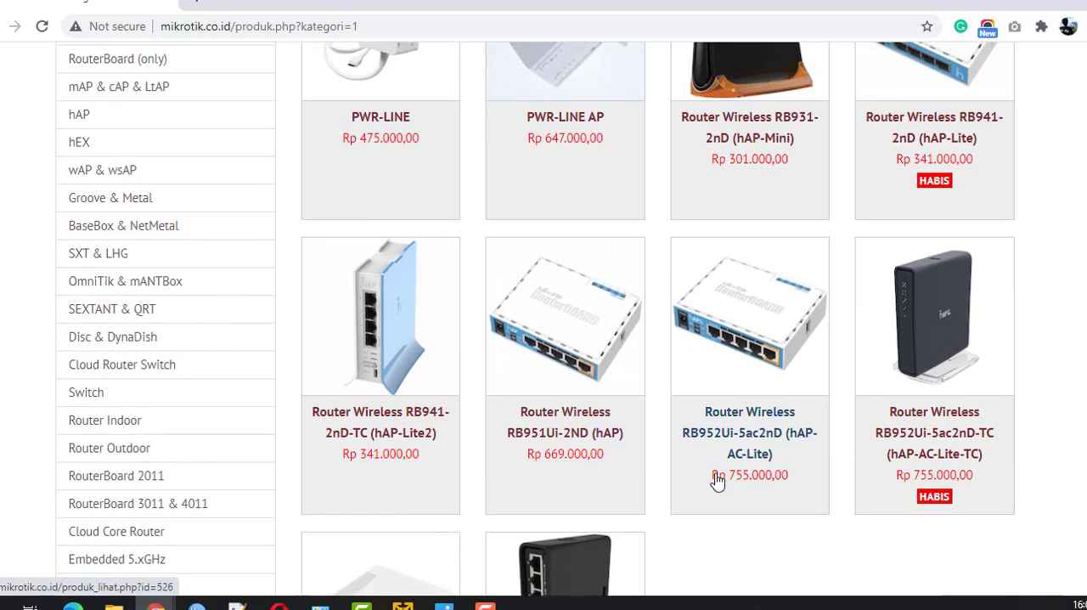
{"action": "scroll", "coordinate": [721, 473], "scroll_direction": "up", "scroll_amount": 1}
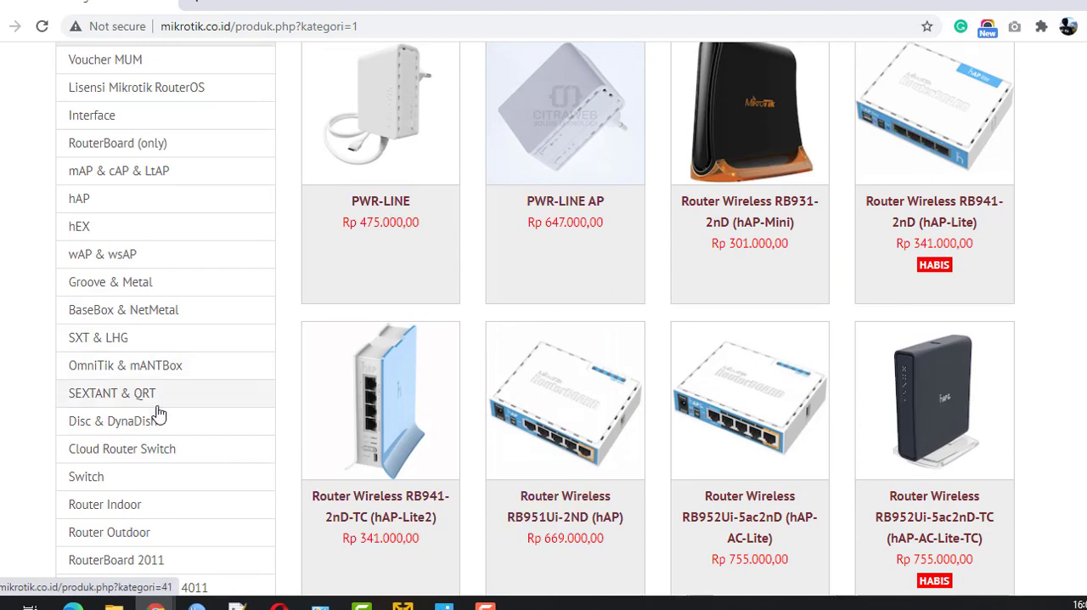
- Open the Router Indoor category and look through its router models and prices
{"action": "scroll", "coordinate": [123, 374], "scroll_direction": "down", "scroll_amount": 2}
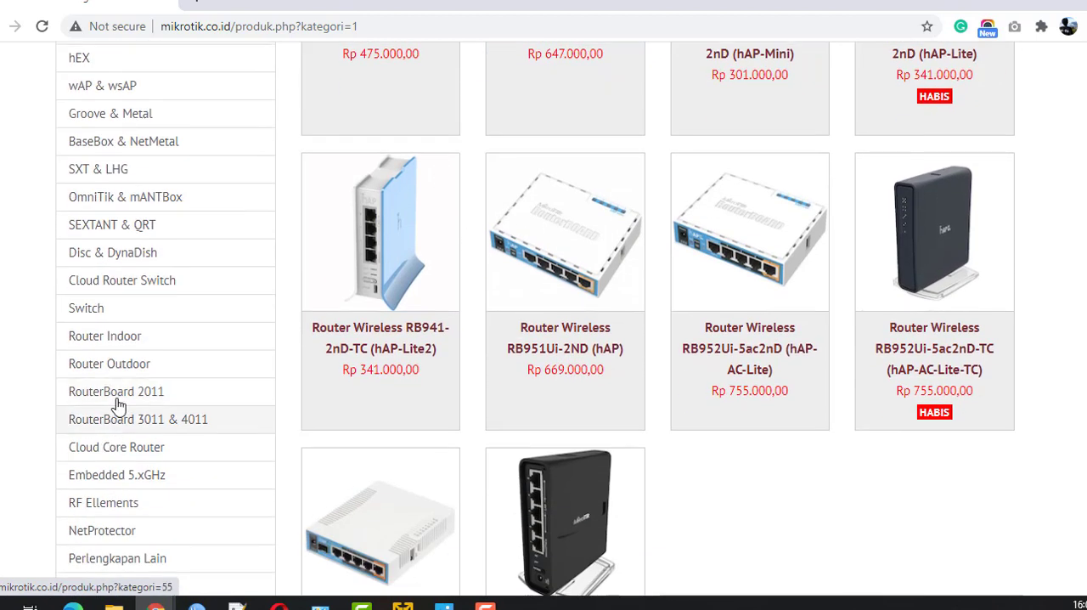
{"action": "left_click", "coordinate": [119, 339]}
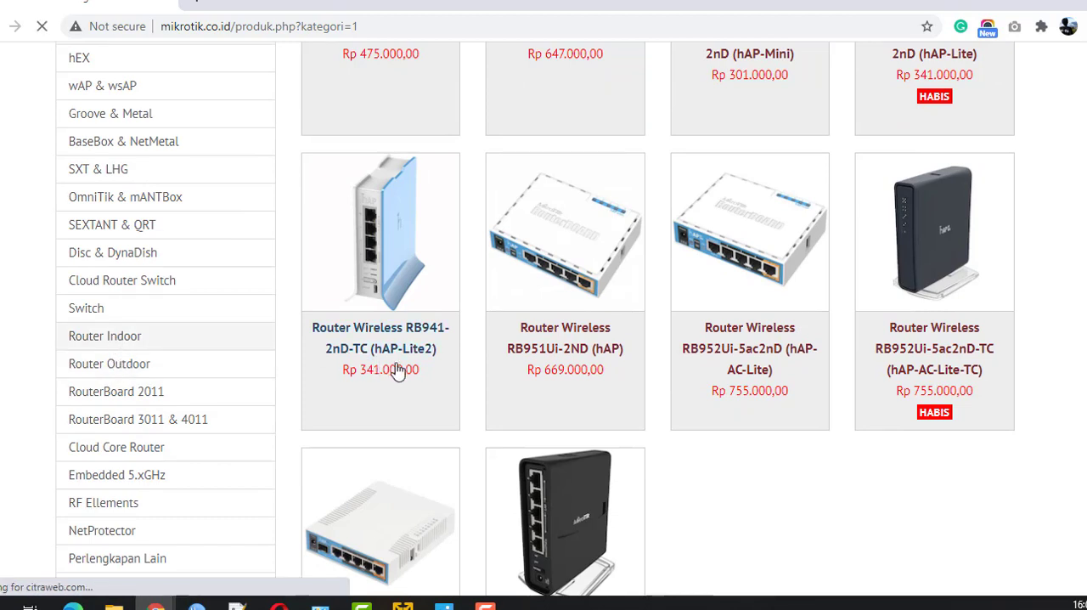
{"action": "scroll", "coordinate": [589, 422], "scroll_direction": "down", "scroll_amount": 4}
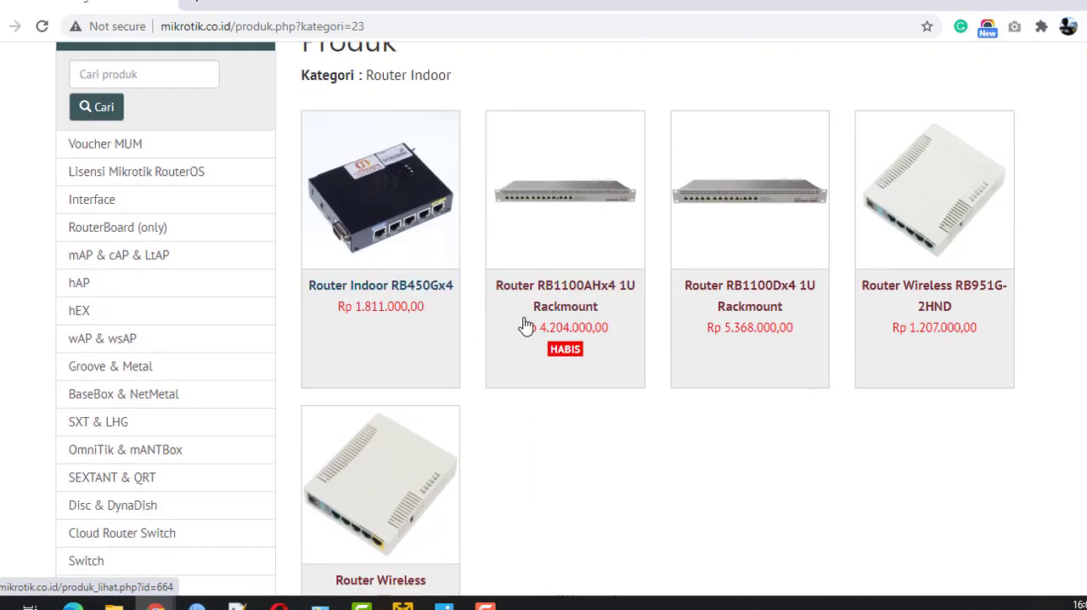
{"action": "scroll", "coordinate": [552, 372], "scroll_direction": "down", "scroll_amount": 1}
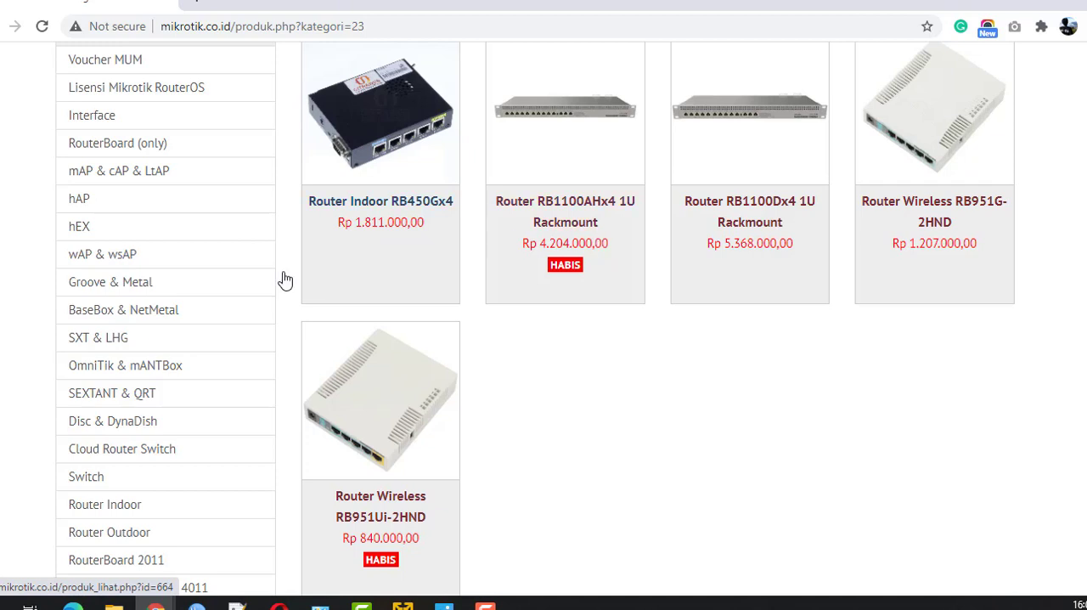
- Open the Cloud Core Router category and look through its Routerboard models and prices
{"action": "scroll", "coordinate": [148, 368], "scroll_direction": "down", "scroll_amount": 1}
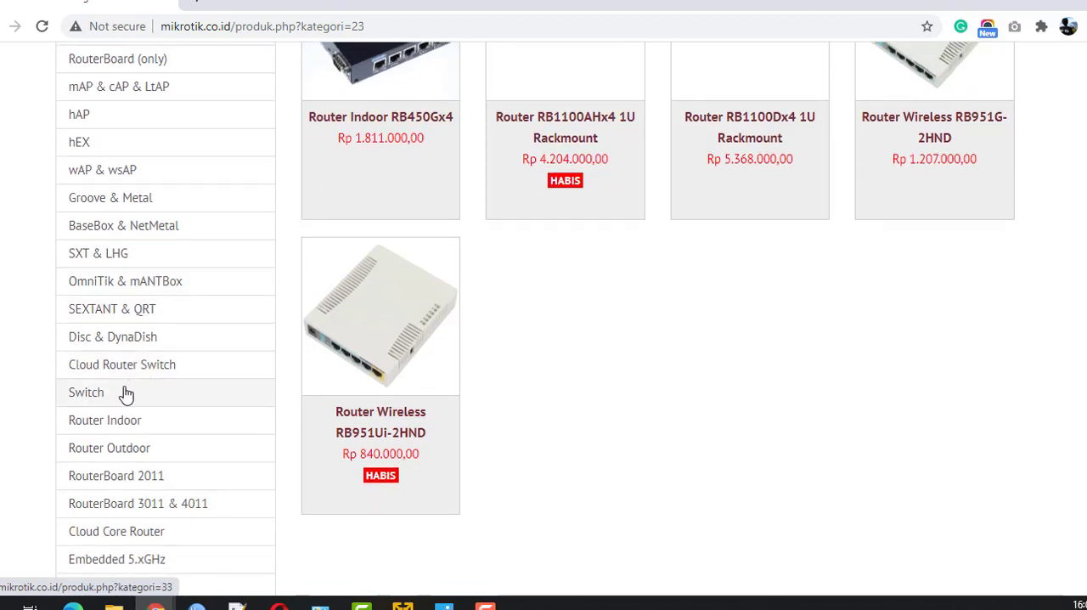
{"action": "scroll", "coordinate": [117, 445], "scroll_direction": "down", "scroll_amount": 1}
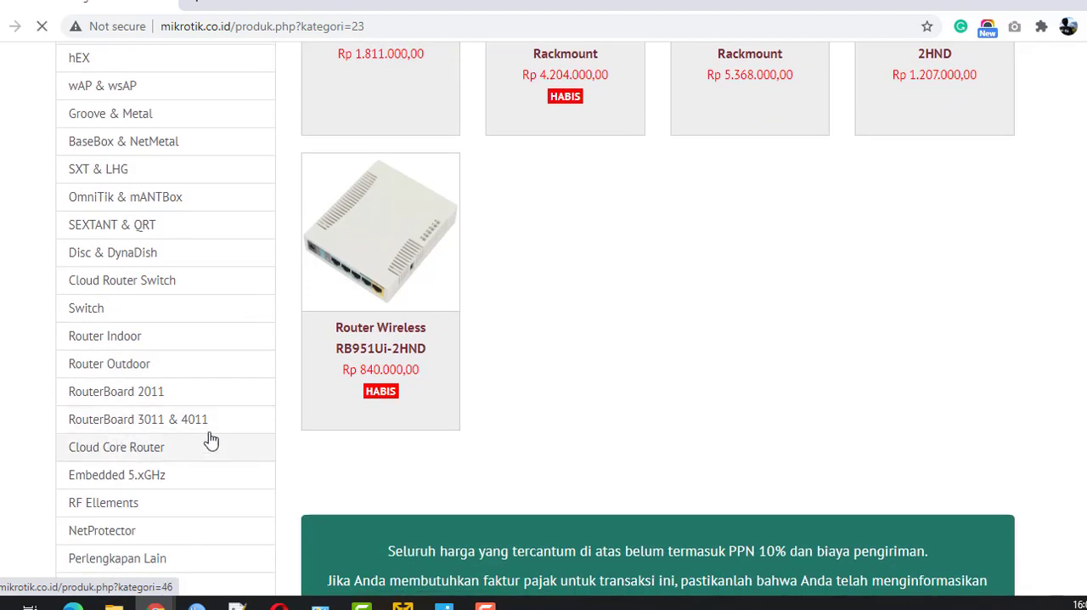
{"action": "left_click", "coordinate": [155, 445]}
{"action": "scroll", "coordinate": [402, 397], "scroll_direction": "down", "scroll_amount": 3}
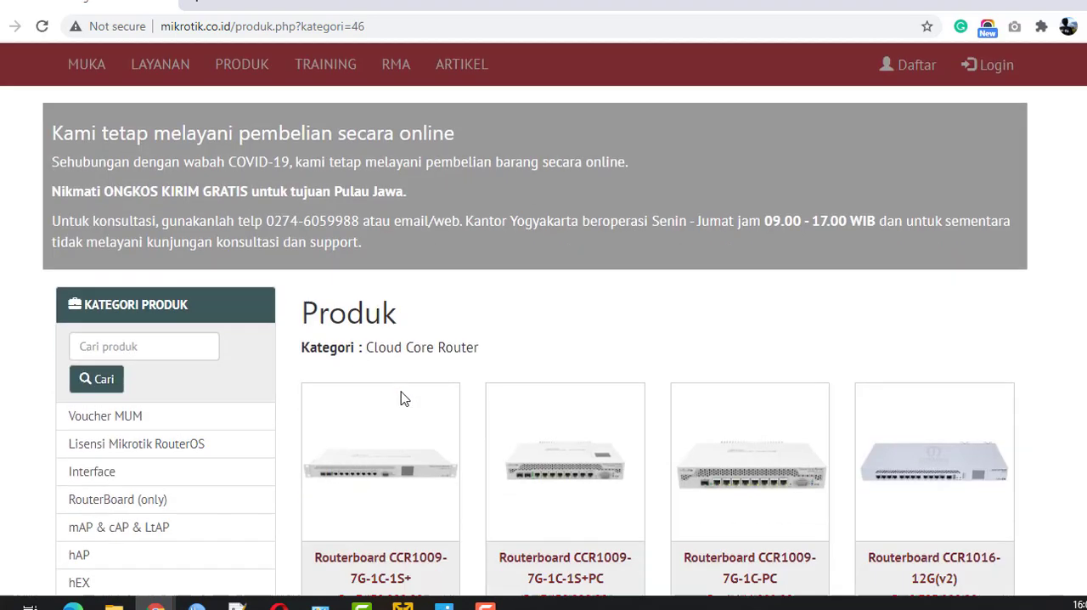
{"action": "scroll", "coordinate": [242, 449], "scroll_direction": "down", "scroll_amount": 2}
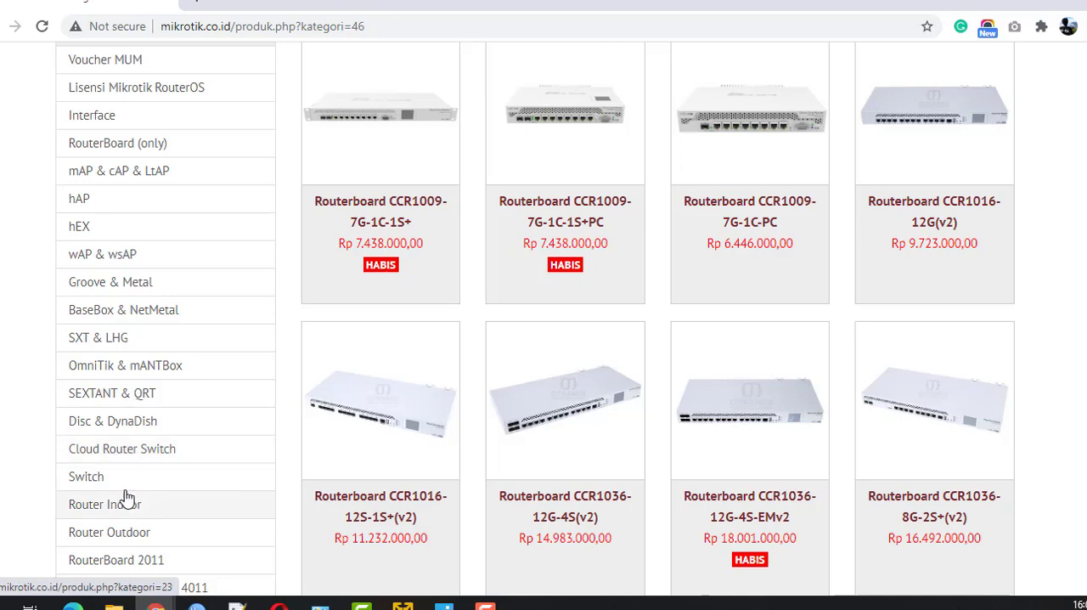
{"action": "scroll", "coordinate": [129, 467], "scroll_direction": "down", "scroll_amount": 2}
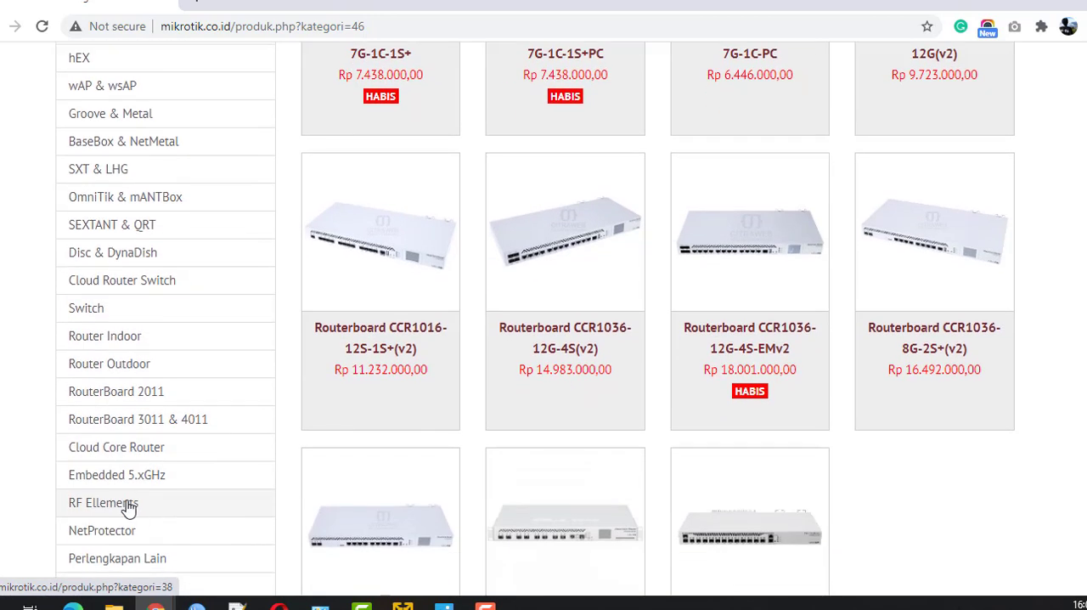
{"action": "scroll", "coordinate": [378, 495], "scroll_direction": "up", "scroll_amount": 2}
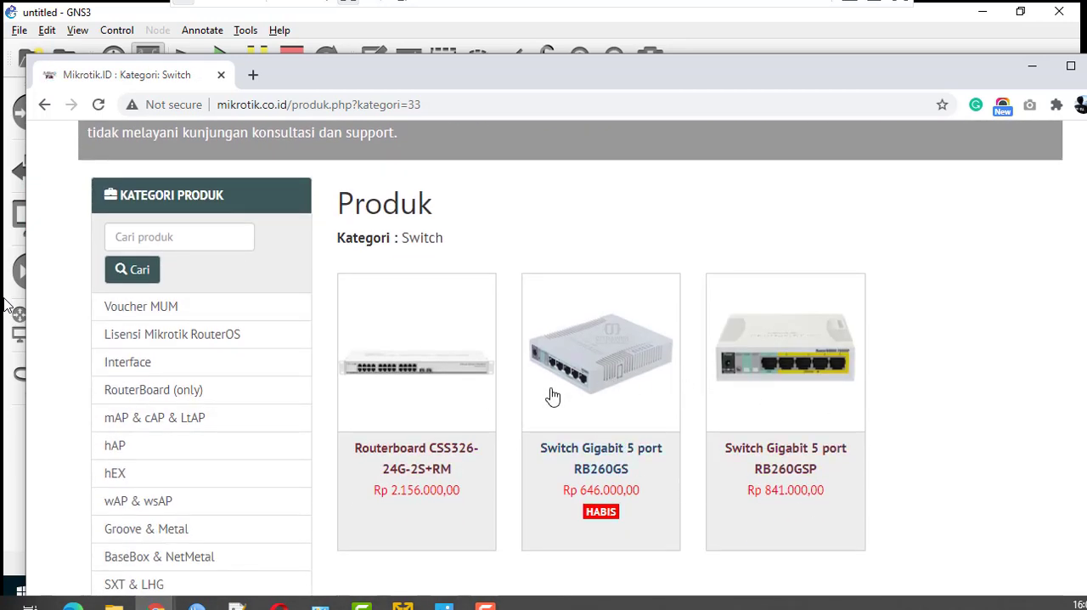
- Look through the Switch category's products, and open the Router Indoor category again
{"action": "scroll", "coordinate": [195, 510], "scroll_direction": "up", "scroll_amount": 1}
{"action": "scroll", "coordinate": [192, 525], "scroll_direction": "down", "scroll_amount": 1}
{"action": "scroll", "coordinate": [193, 525], "scroll_direction": "down", "scroll_amount": 4}
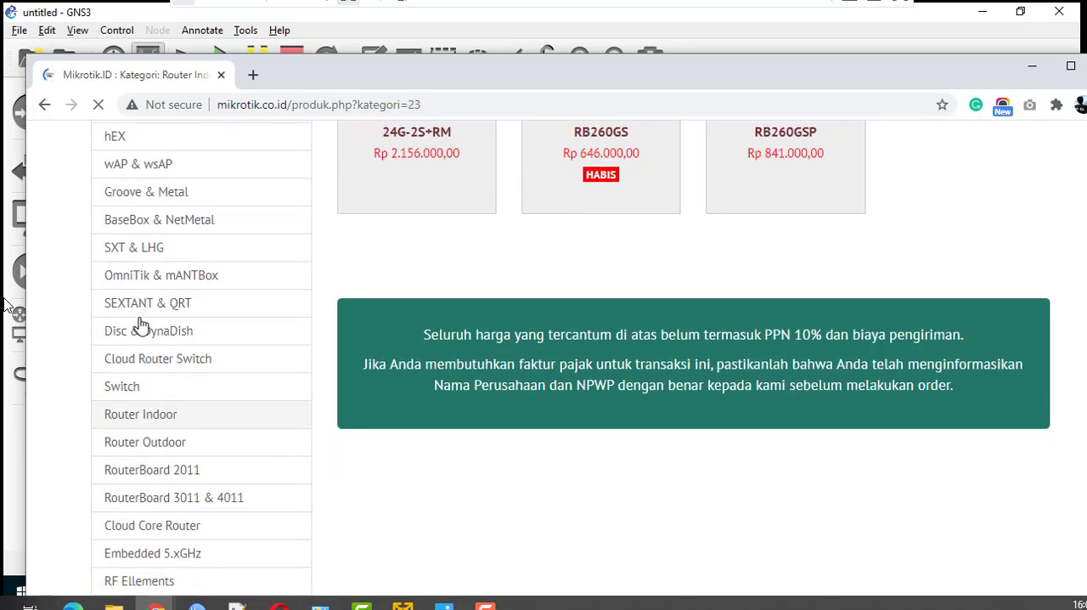
{"action": "scroll", "coordinate": [163, 406], "scroll_direction": "down", "scroll_amount": 3}
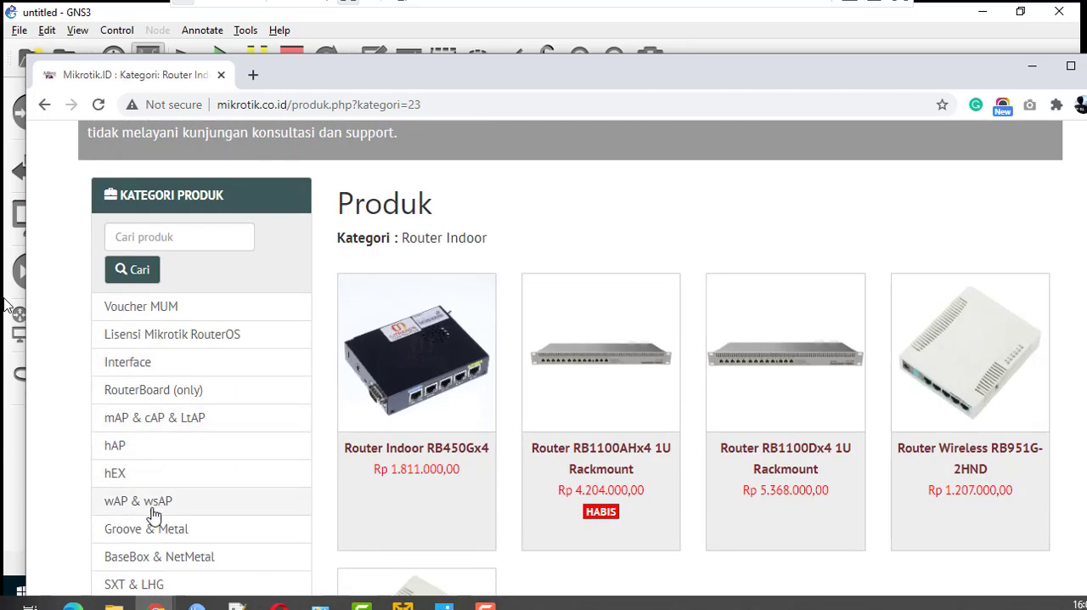
- Return to the hAP category and examine the port layouts of its wireless routers
{"action": "left_click", "coordinate": [131, 457]}
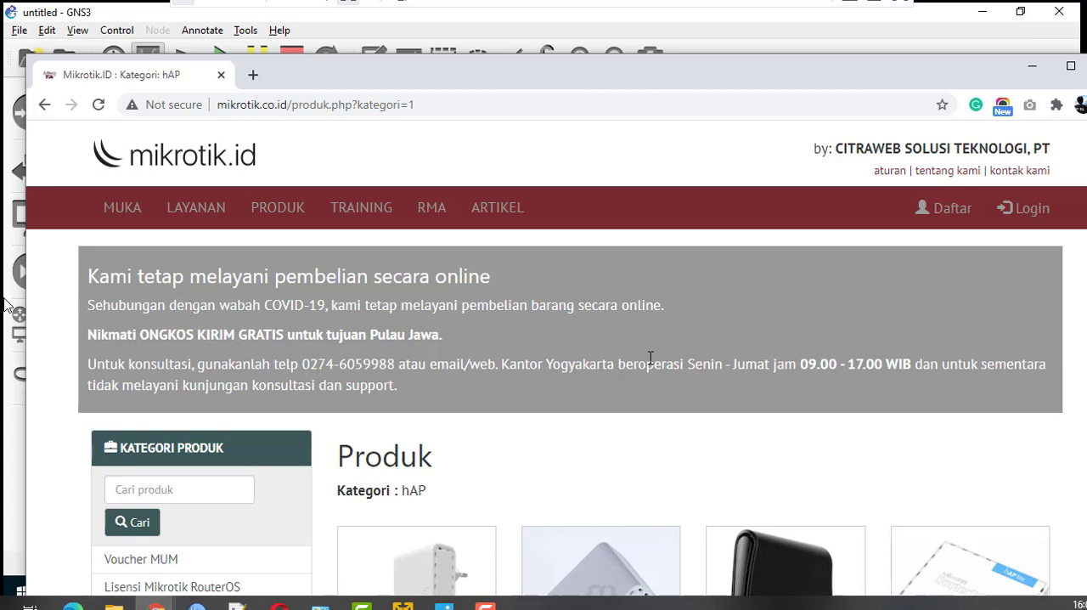
{"action": "scroll", "coordinate": [467, 367], "scroll_direction": "down", "scroll_amount": 3}
{"action": "scroll", "coordinate": [626, 444], "scroll_direction": "down", "scroll_amount": 1}
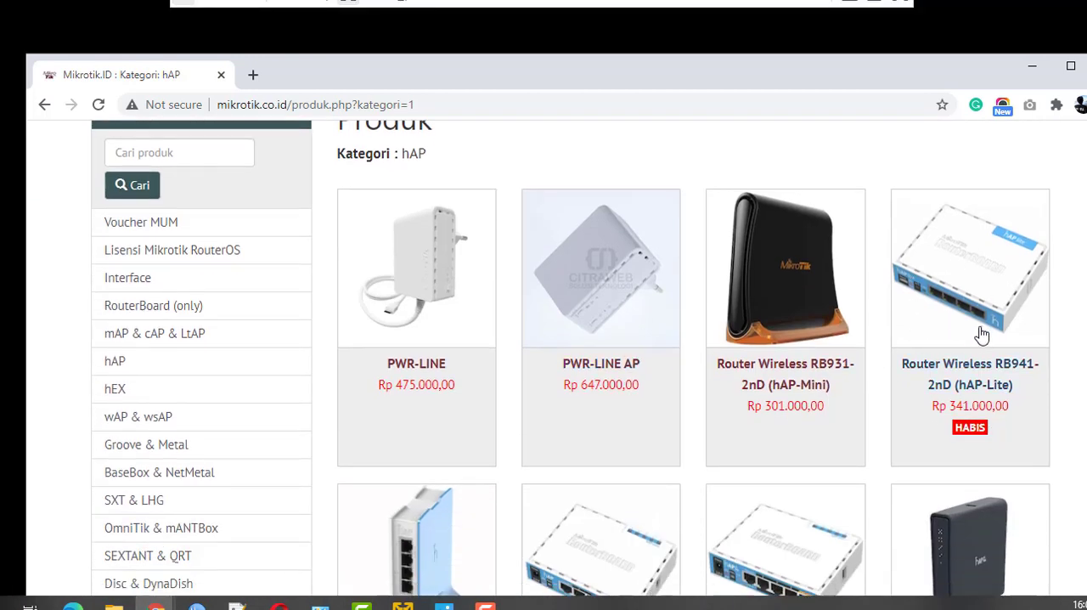
{"action": "scroll", "coordinate": [866, 369], "scroll_direction": "down", "scroll_amount": 2}
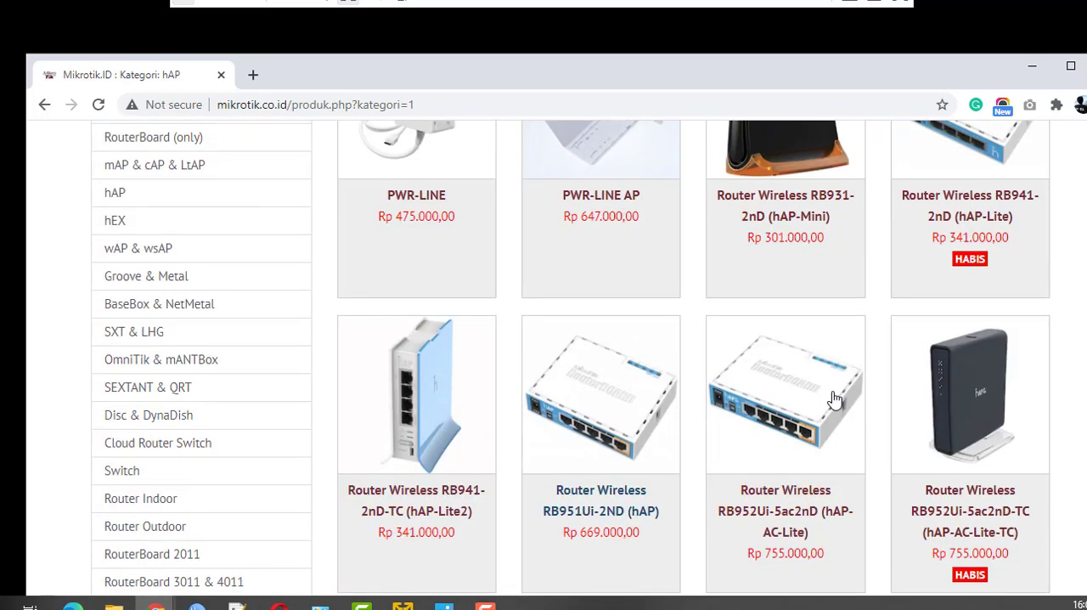
{"action": "scroll", "coordinate": [825, 310], "scroll_direction": "up", "scroll_amount": 2}
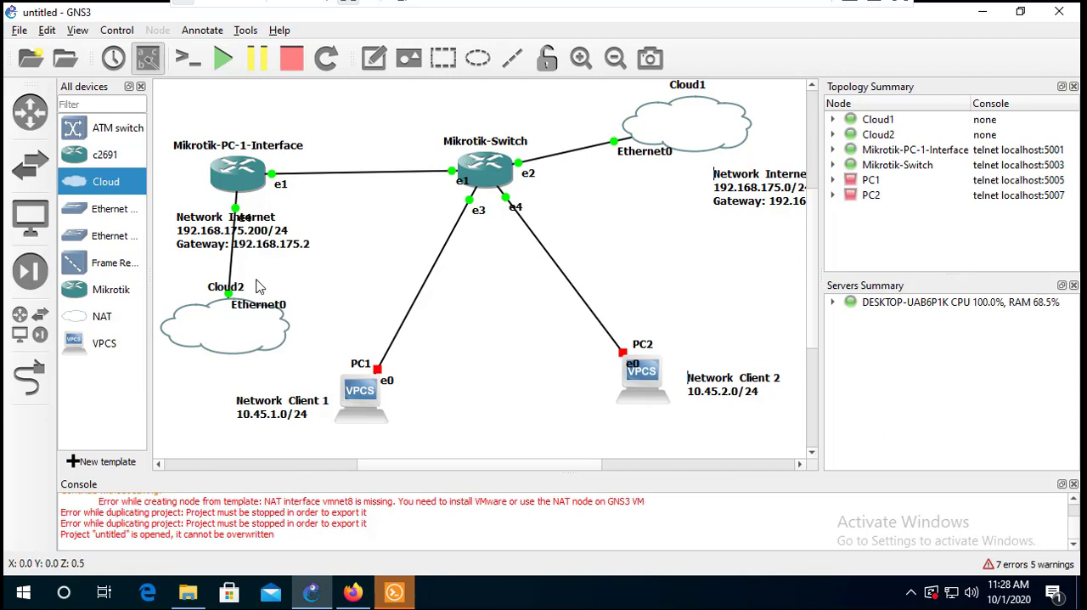
- In GNS3, widen the topology workspace and examine the links between the routers, clouds and client PCs
{"action": "mouse_move", "coordinate": [234, 183]}
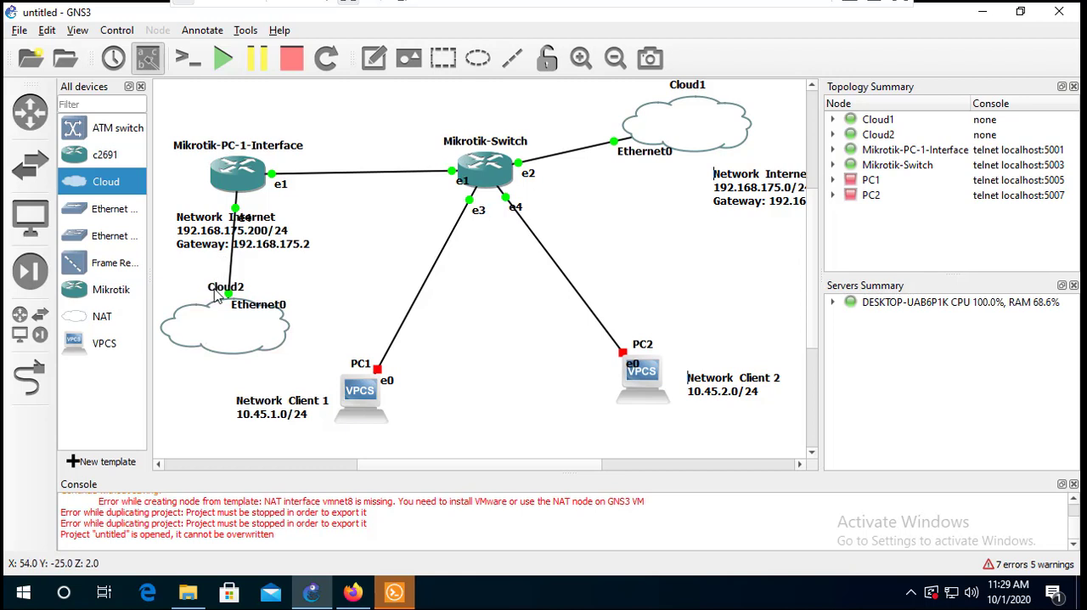
{"action": "mouse_move", "coordinate": [221, 332]}
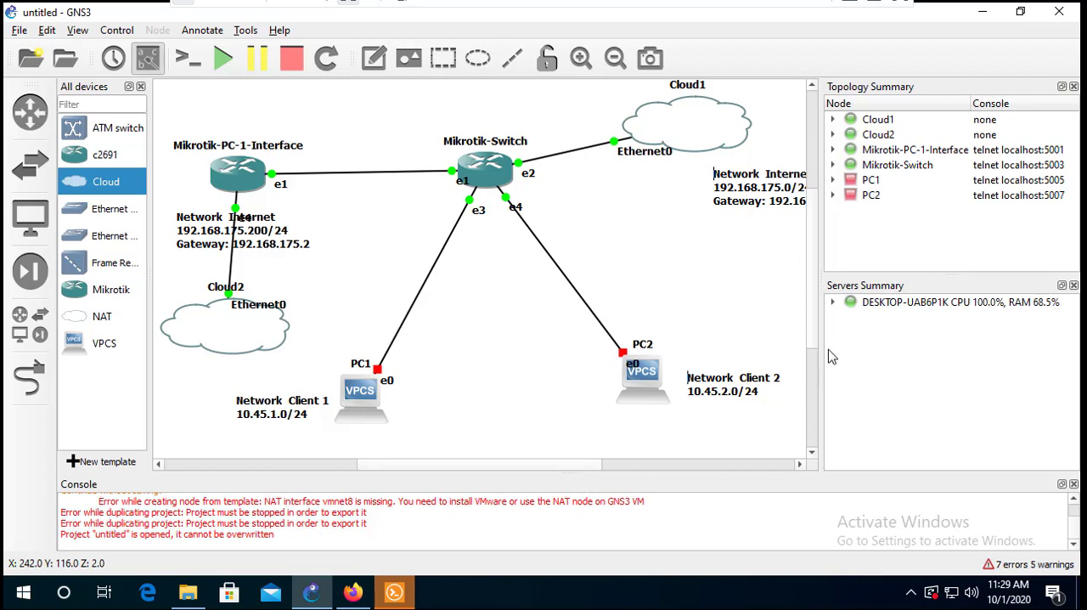
{"action": "left_click_drag", "start_coordinate": [819, 358], "coordinate": [945, 342]}
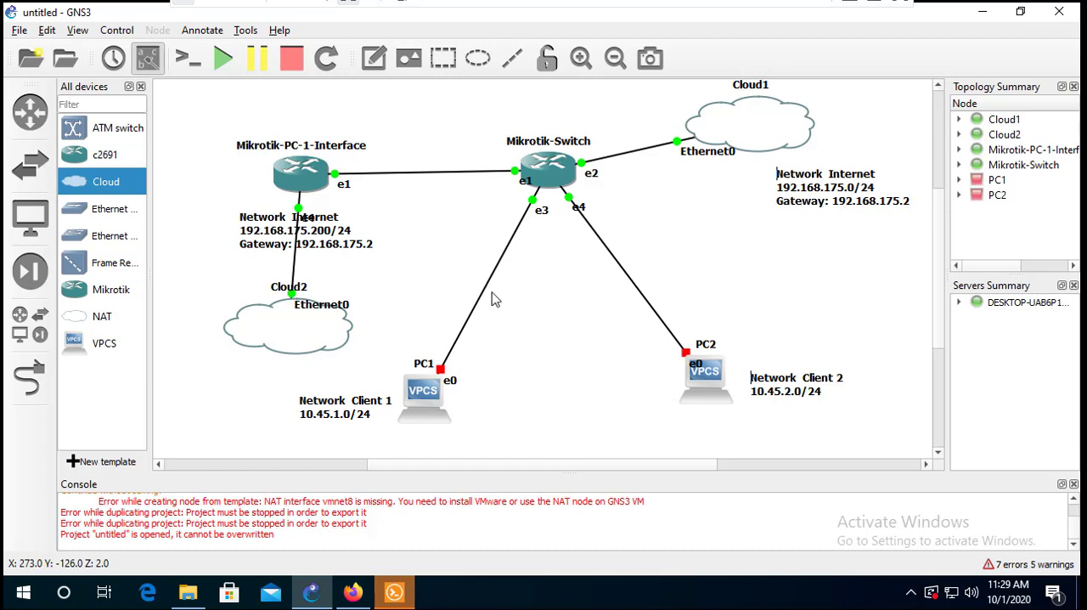
{"action": "mouse_move", "coordinate": [447, 385]}
{"action": "mouse_move", "coordinate": [402, 413]}
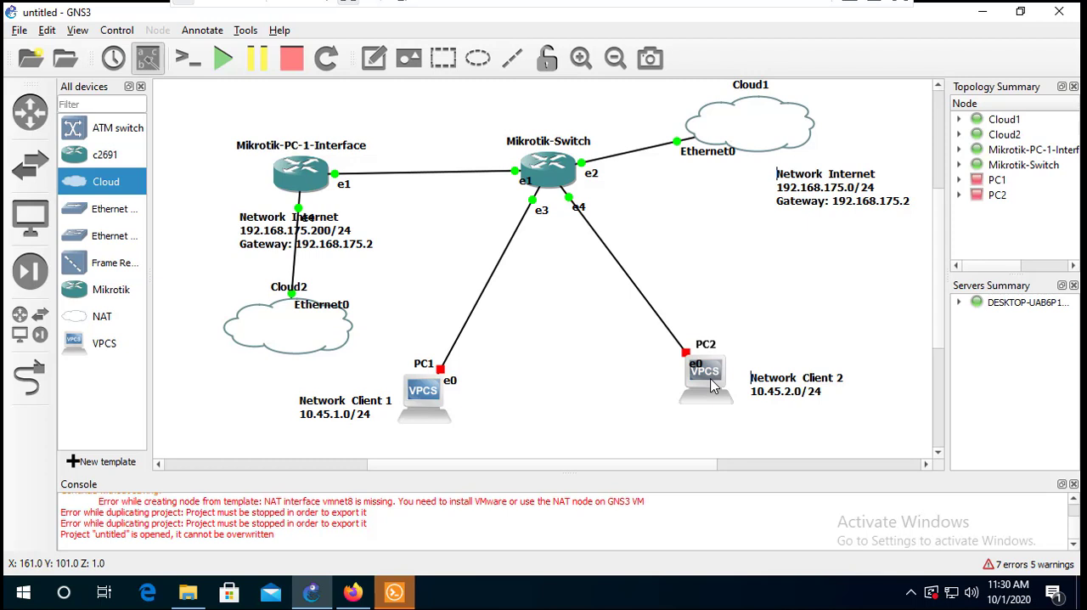
{"action": "mouse_move", "coordinate": [713, 387]}
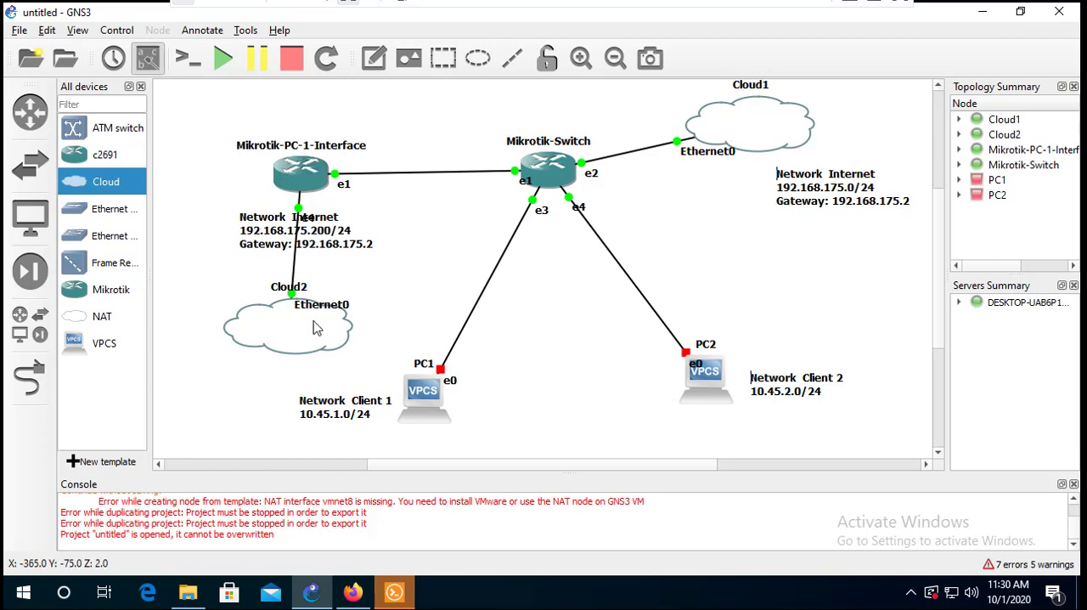
- Launch winbox64 from the Downloads folder and connect to the Router-PC neighbor by its MAC address
{"action": "left_click", "coordinate": [188, 592]}
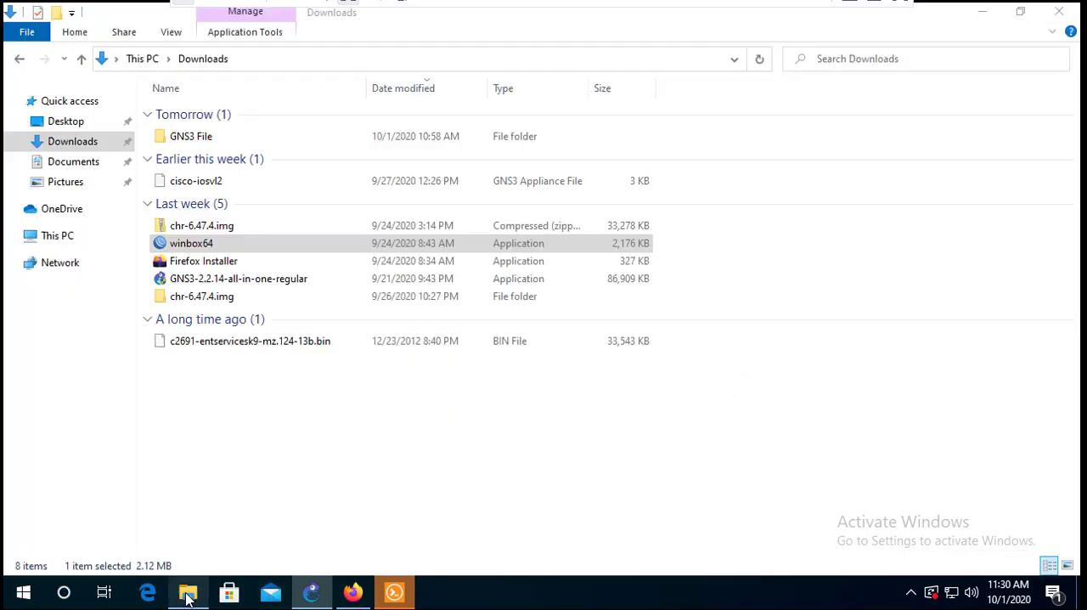
{"action": "double_click", "coordinate": [210, 247]}
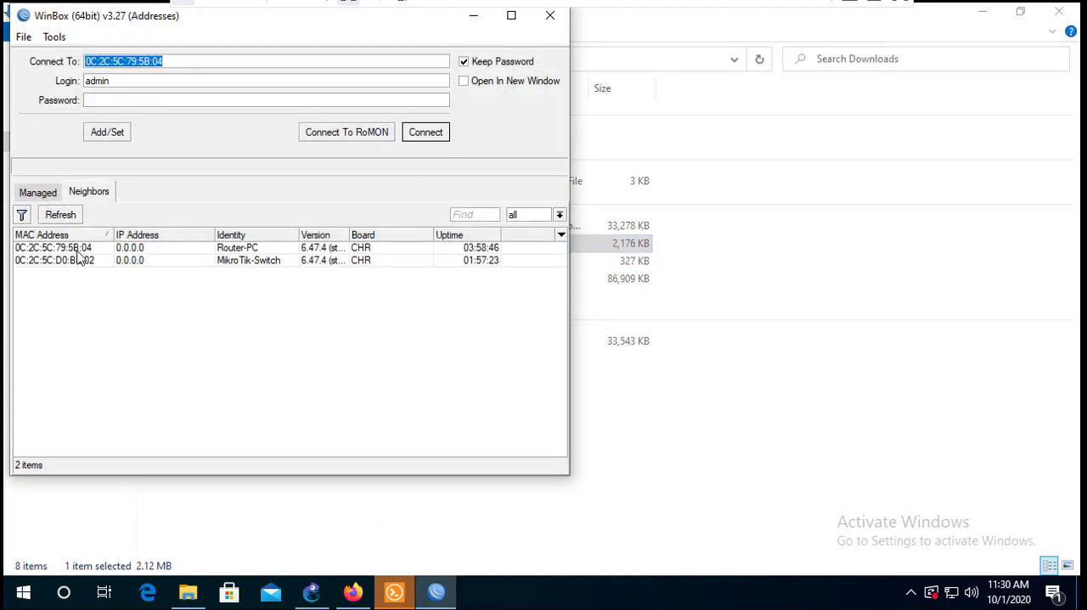
{"action": "left_click", "coordinate": [73, 249]}
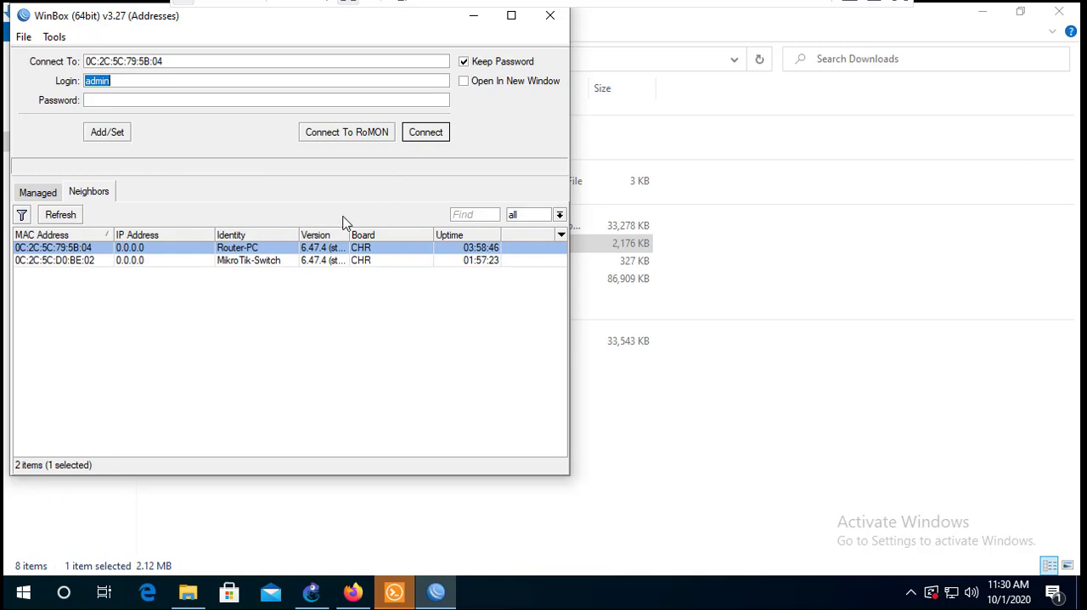
{"action": "left_click", "coordinate": [428, 134]}
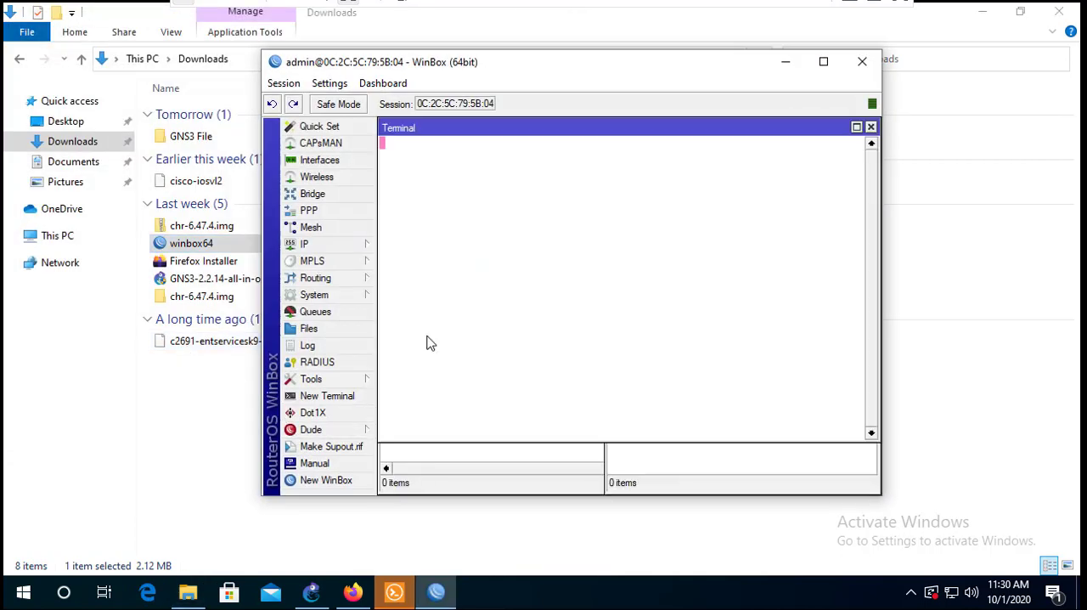
- Maximize the router session window and close its Terminal window
{"action": "double_click", "coordinate": [442, 65]}
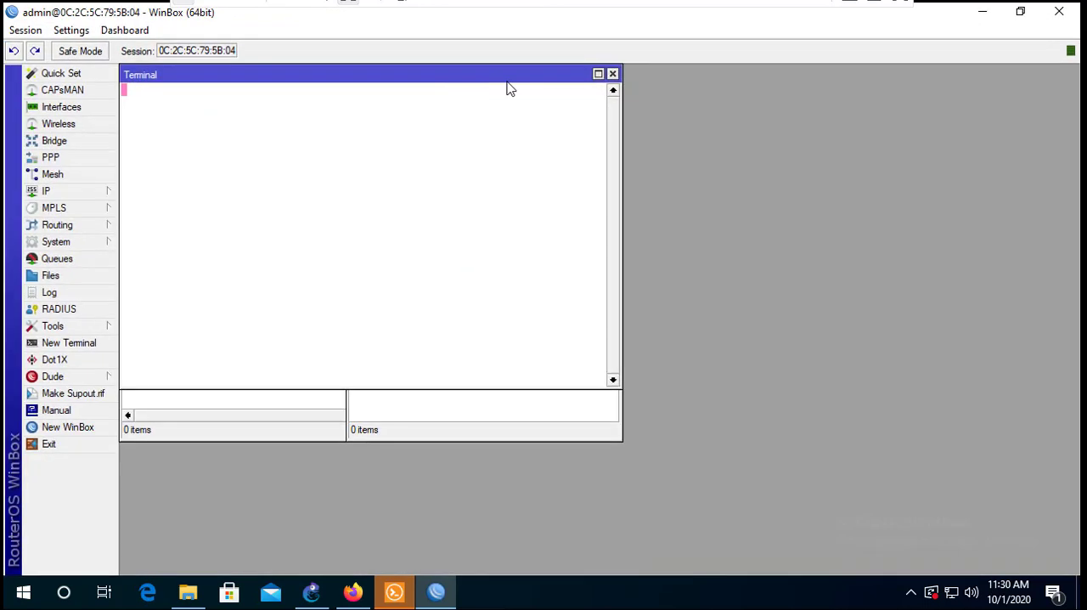
{"action": "left_click", "coordinate": [612, 75]}
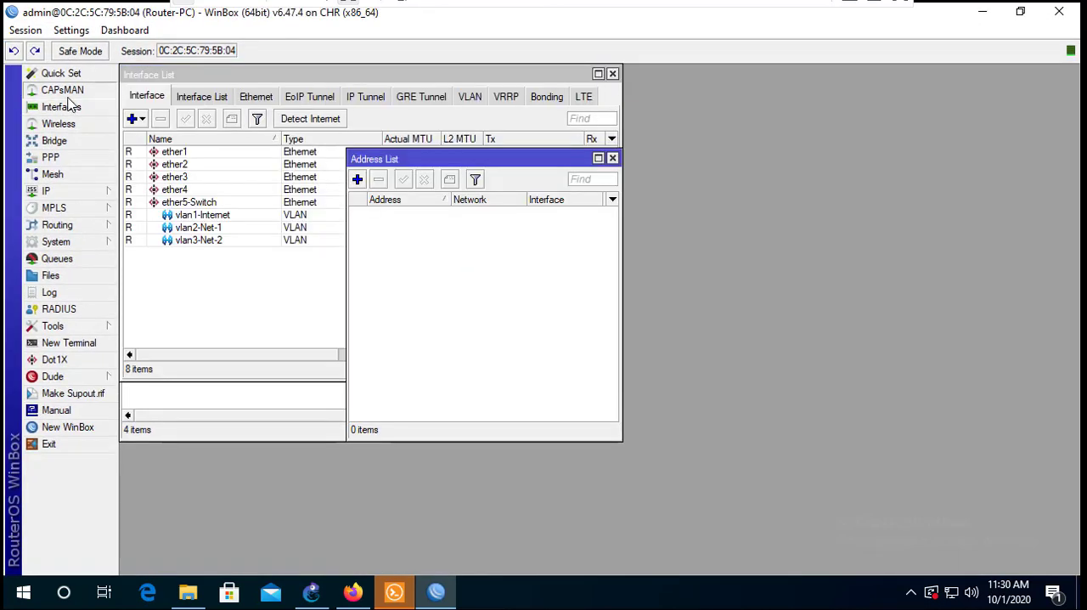
{"action": "left_click", "coordinate": [63, 91]}
{"action": "left_click_drag", "start_coordinate": [292, 178], "coordinate": [324, 356]}
{"action": "left_click_drag", "start_coordinate": [1045, 355], "coordinate": [807, 366]}
{"action": "left_click", "coordinate": [857, 359]}
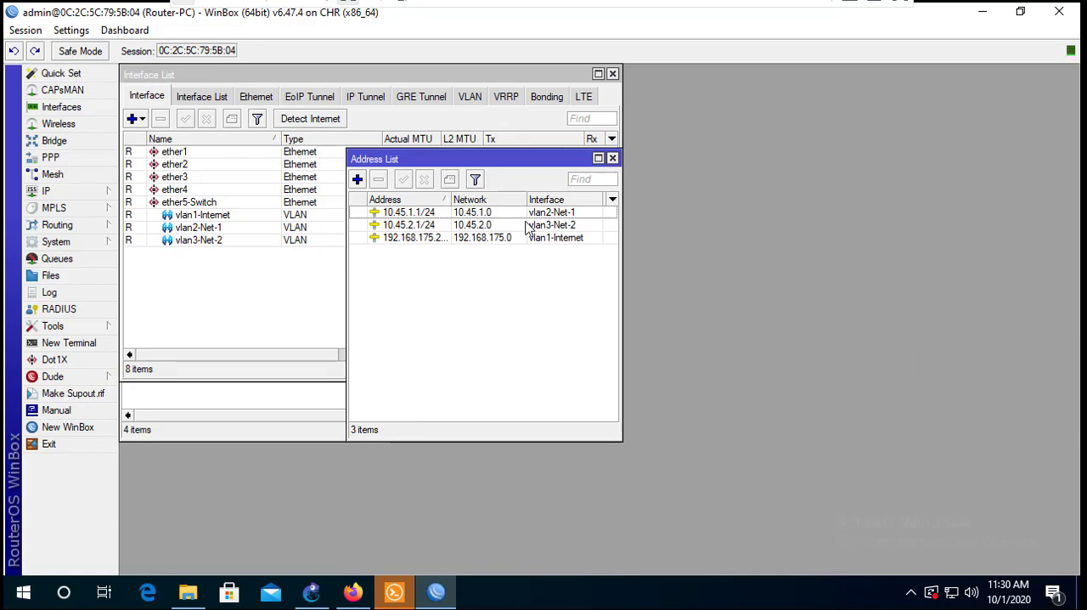
- Remove all three existing entries from the IP Address List
{"action": "left_click", "coordinate": [464, 219]}
{"action": "left_click", "coordinate": [452, 239], "text": "shift"}
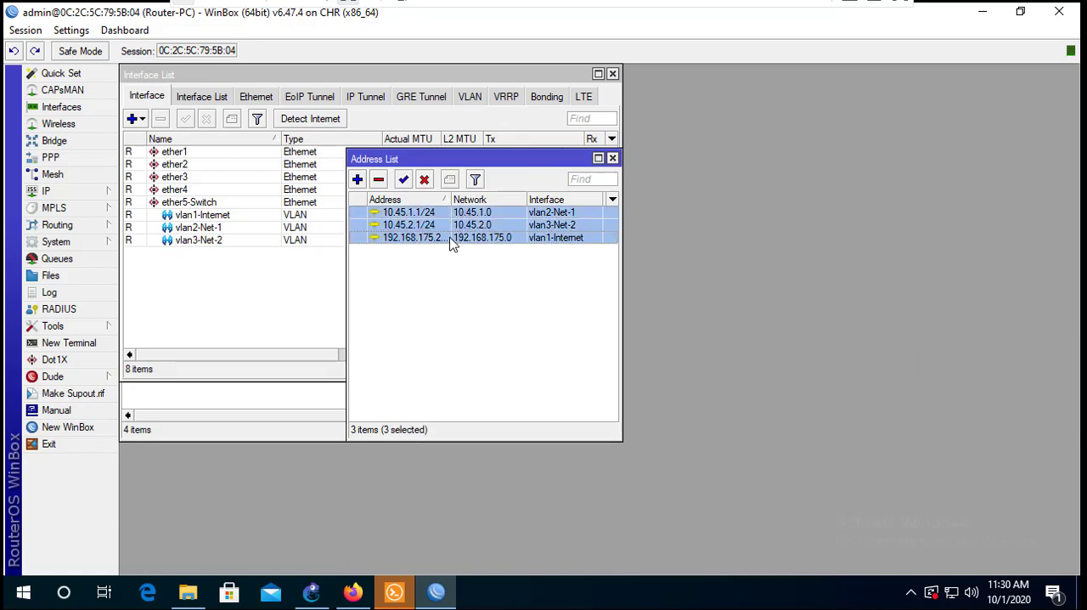
{"action": "left_click", "coordinate": [378, 181]}
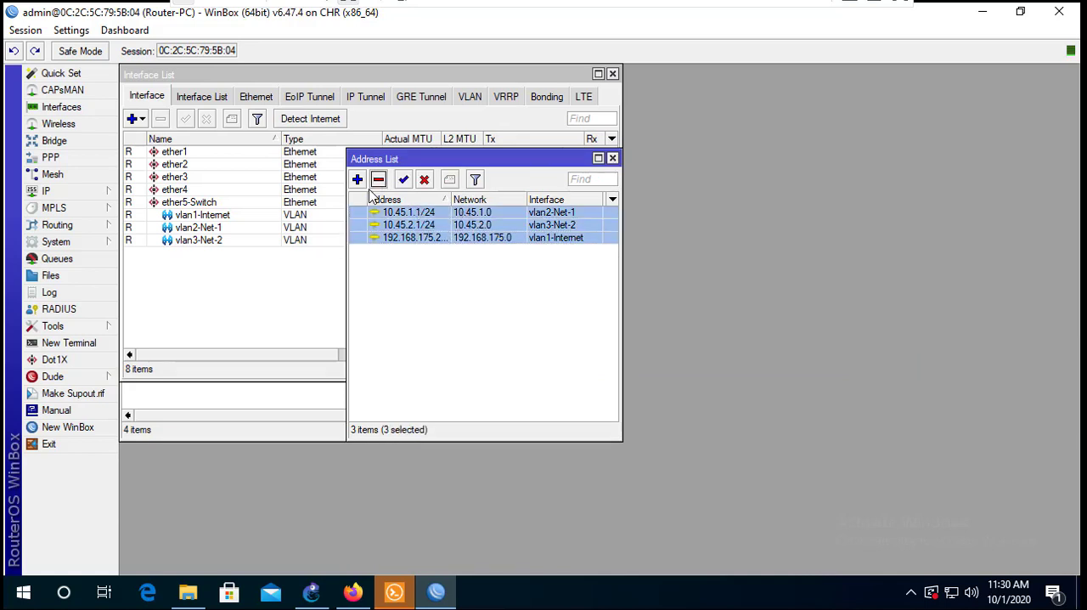
- Remove the vlan1-Internet, vlan2-Net-1 and vlan3-Net-2 interfaces from the Interface List
{"action": "left_click", "coordinate": [310, 277]}
{"action": "left_click", "coordinate": [188, 219]}
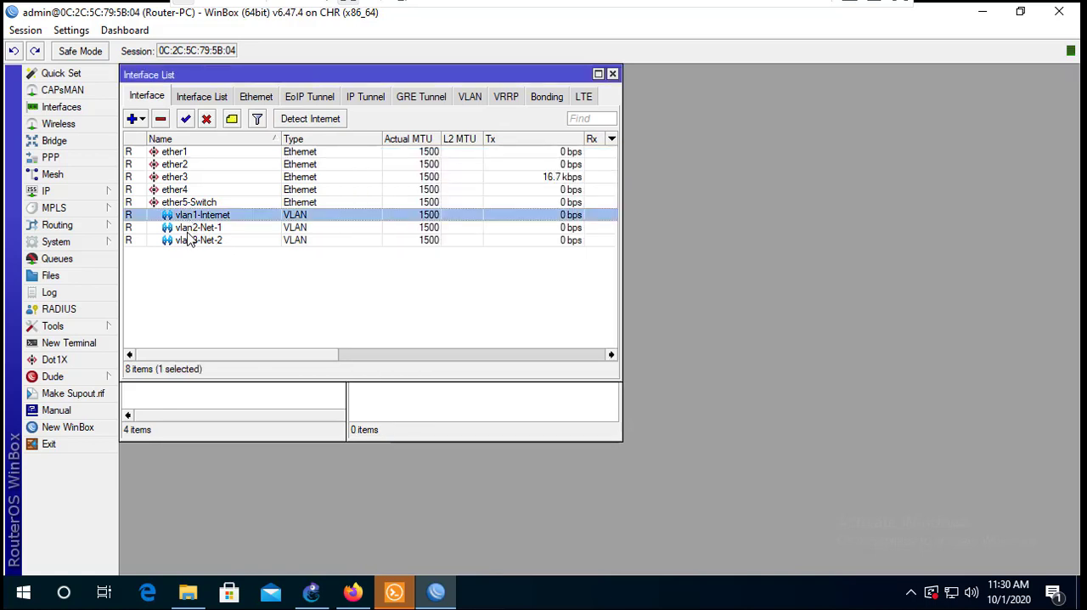
{"action": "left_click", "coordinate": [188, 242], "text": "shift"}
{"action": "left_click", "coordinate": [161, 118]}
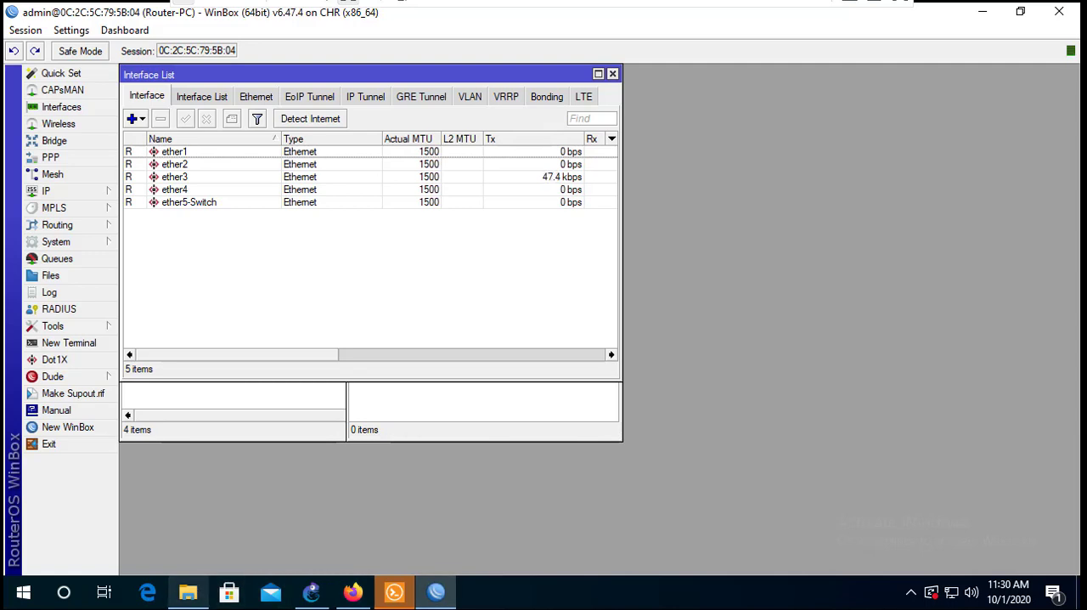
- Create a VLAN interface named vlan1-Internet with VLAN ID 100 on ether5-Switch
{"action": "left_click", "coordinate": [177, 205]}
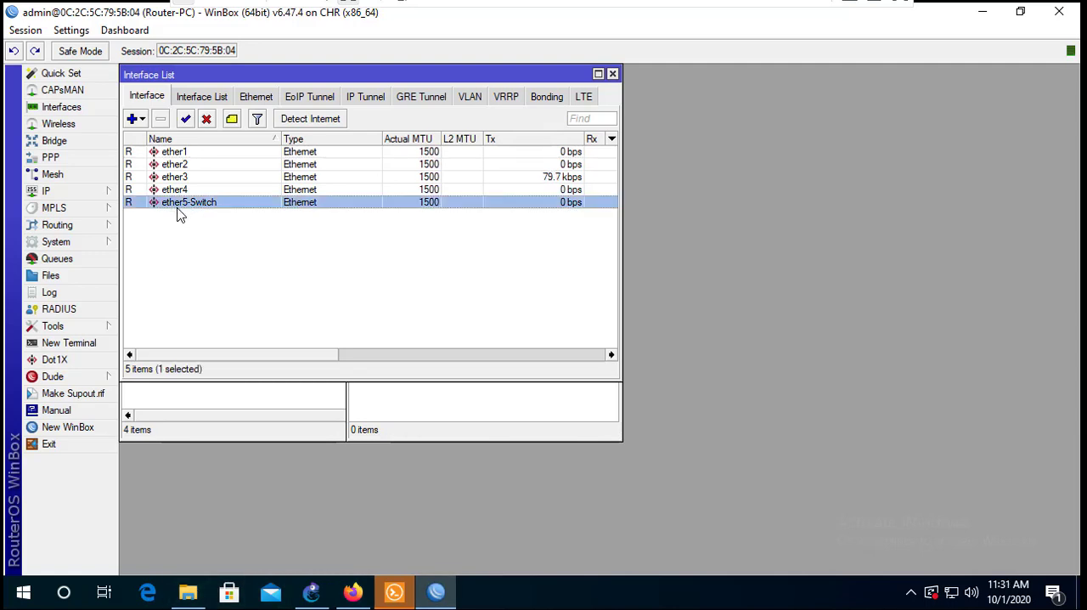
{"action": "left_click", "coordinate": [140, 119]}
{"action": "left_click", "coordinate": [162, 139]}
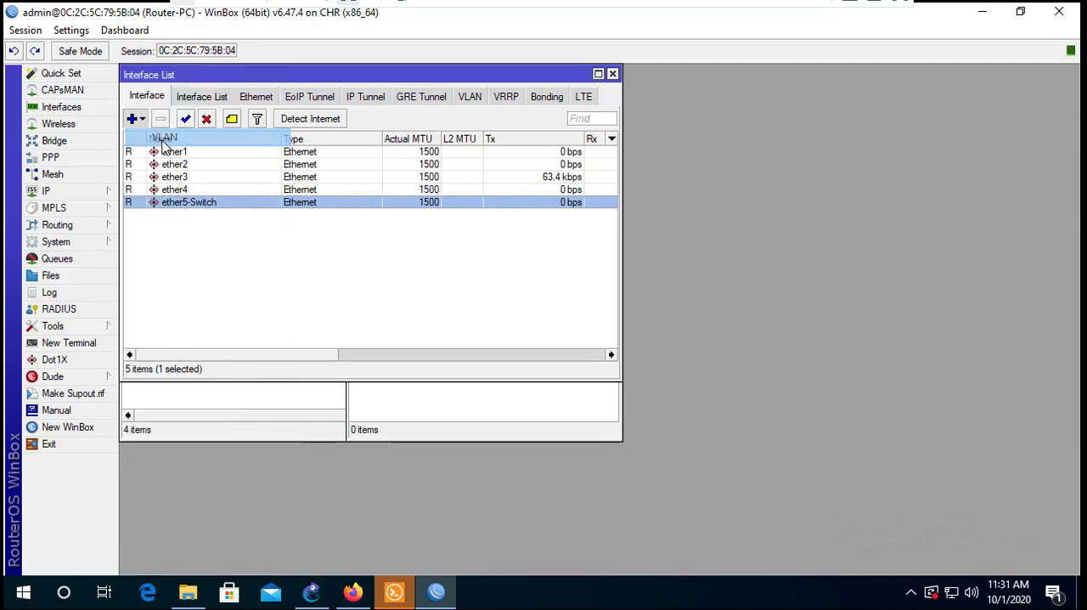
{"action": "left_click", "coordinate": [514, 186]}
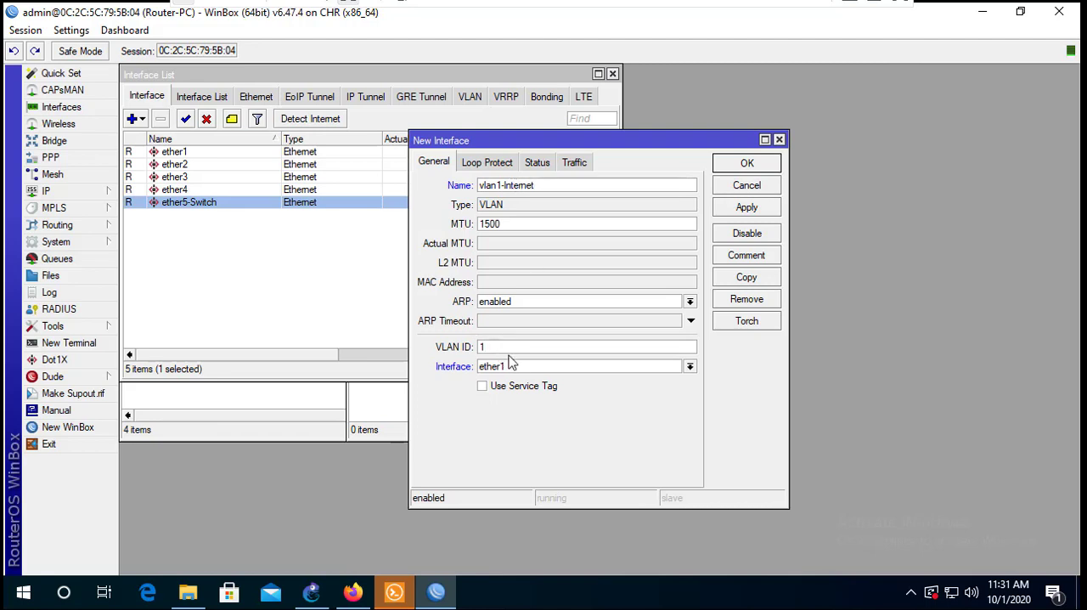
{"action": "left_click", "coordinate": [514, 366]}
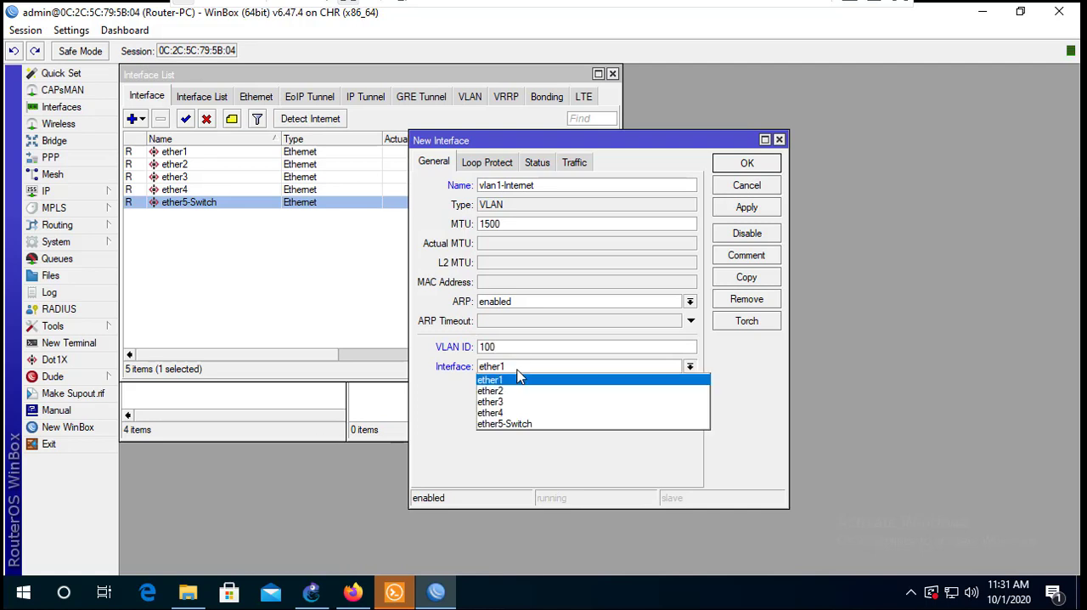
{"action": "left_click", "coordinate": [520, 424]}
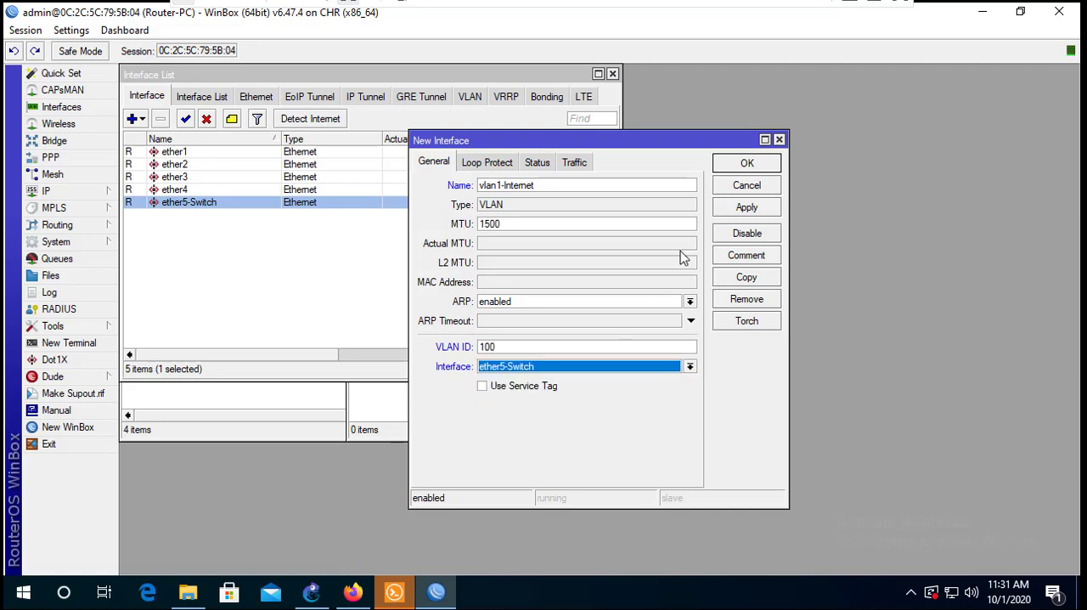
{"action": "left_click", "coordinate": [738, 209]}
{"action": "left_click", "coordinate": [747, 163]}
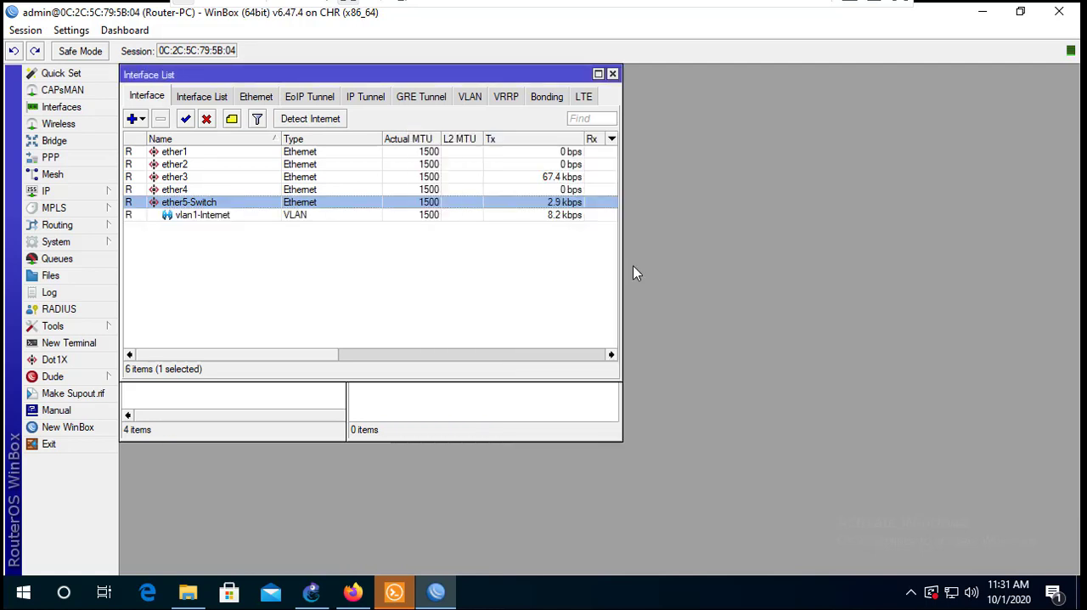
- Create a VLAN interface named vlan2-Net-1 with VLAN ID 101 on ether5-Switch
{"action": "left_click", "coordinate": [141, 121]}
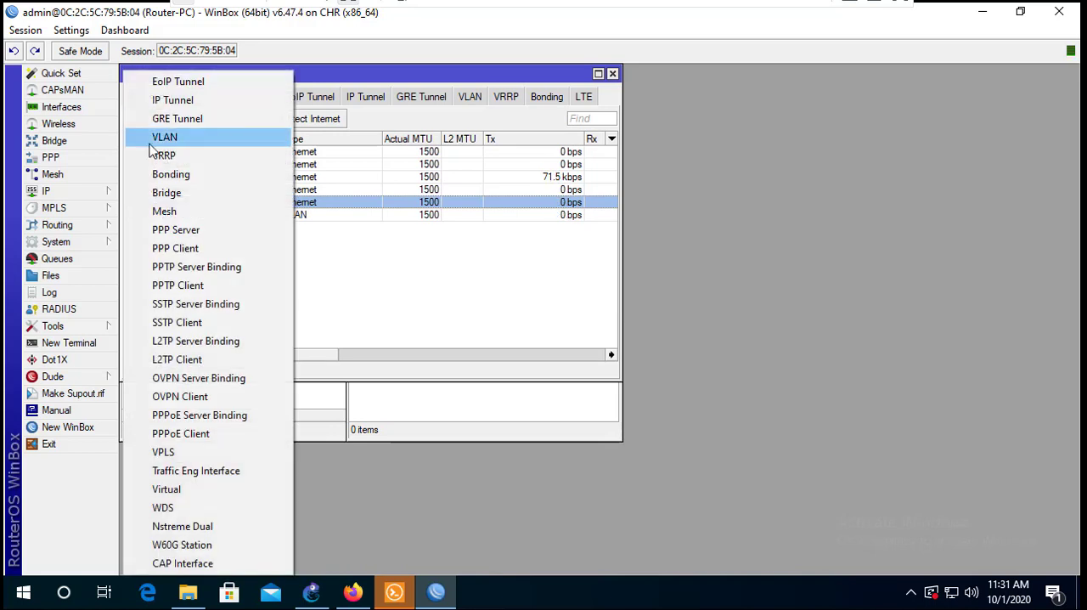
{"action": "left_click", "coordinate": [153, 139]}
{"action": "left_click", "coordinate": [517, 188]}
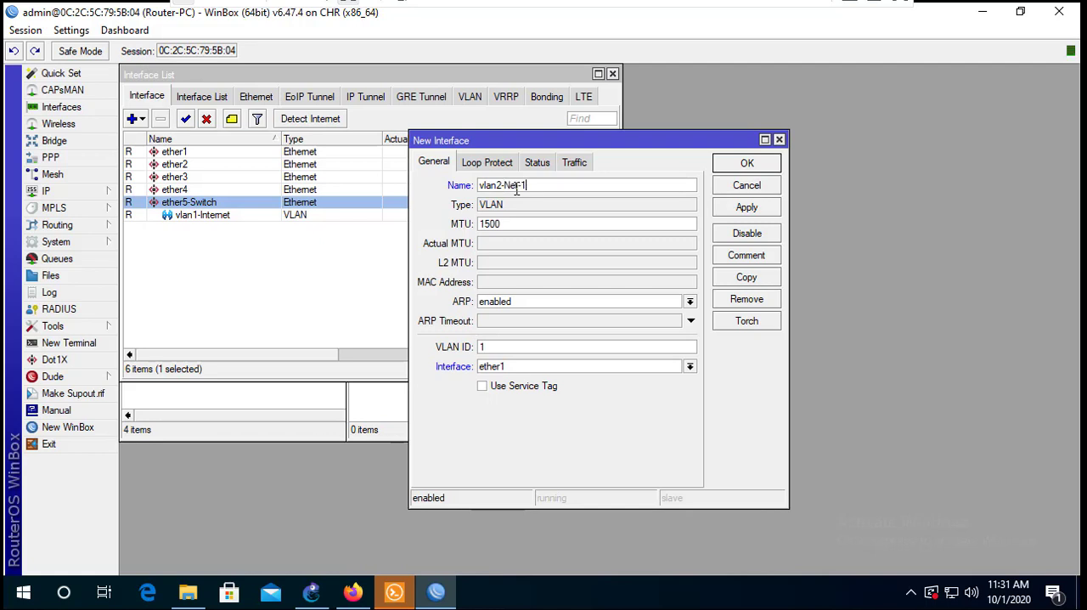
{"action": "left_click", "coordinate": [500, 348]}
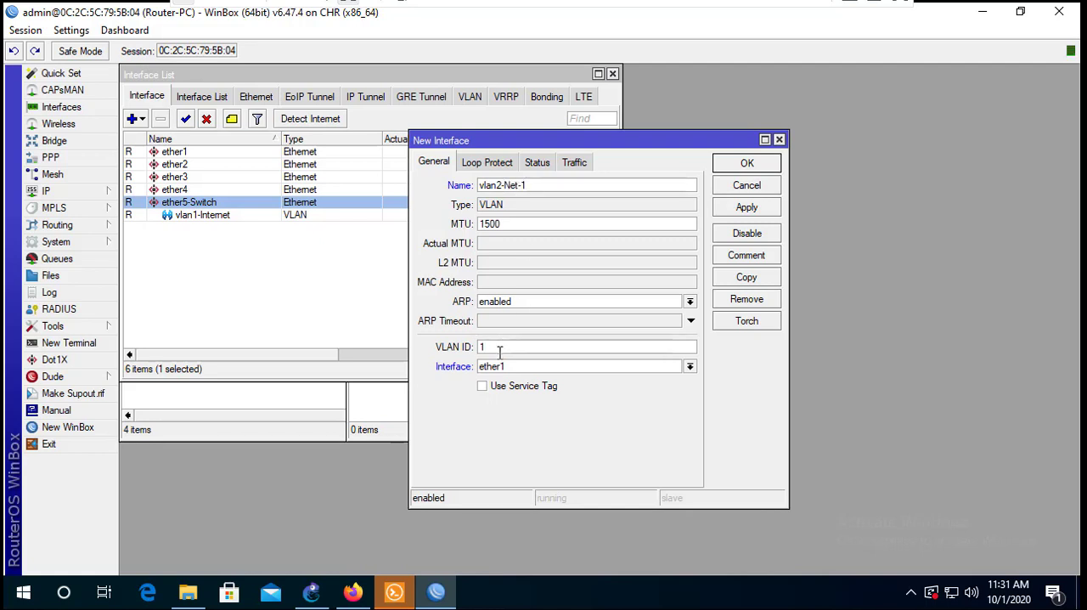
{"action": "left_click", "coordinate": [521, 370]}
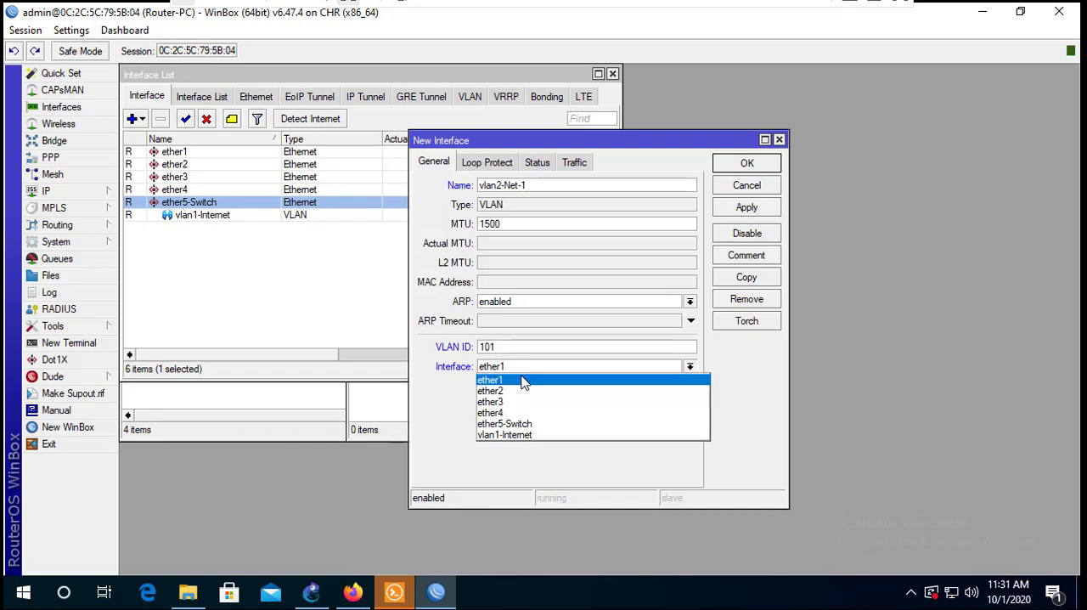
{"action": "left_click", "coordinate": [517, 424]}
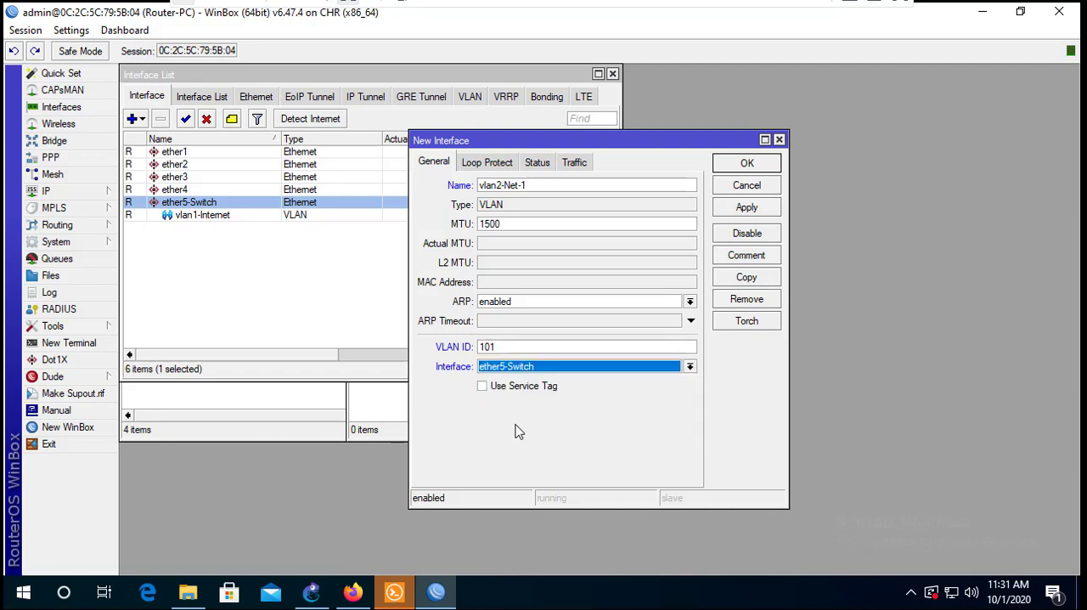
{"action": "left_click", "coordinate": [754, 208]}
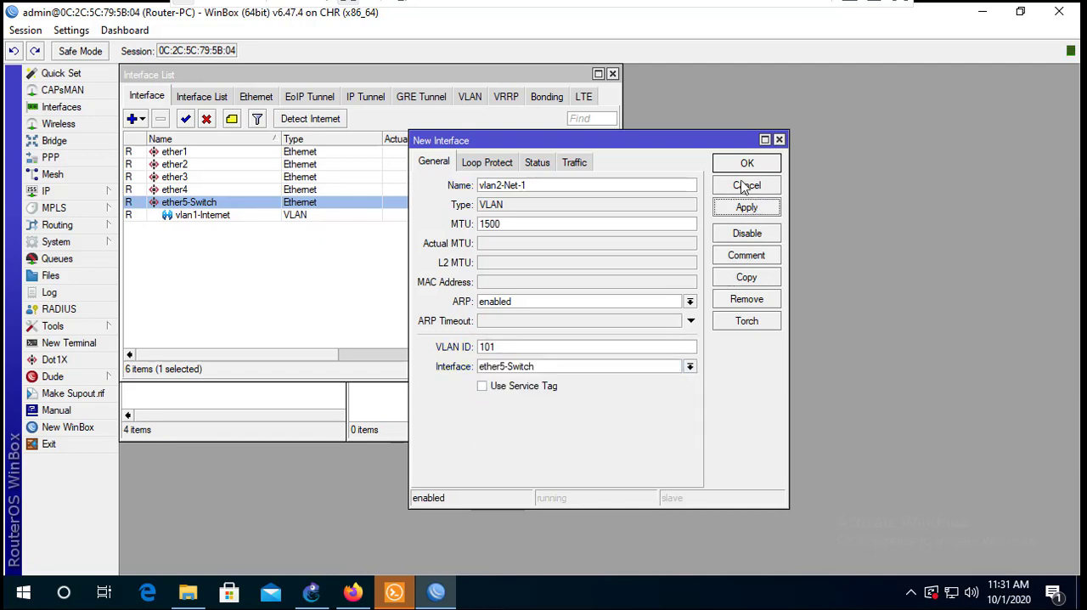
{"action": "left_click", "coordinate": [746, 164]}
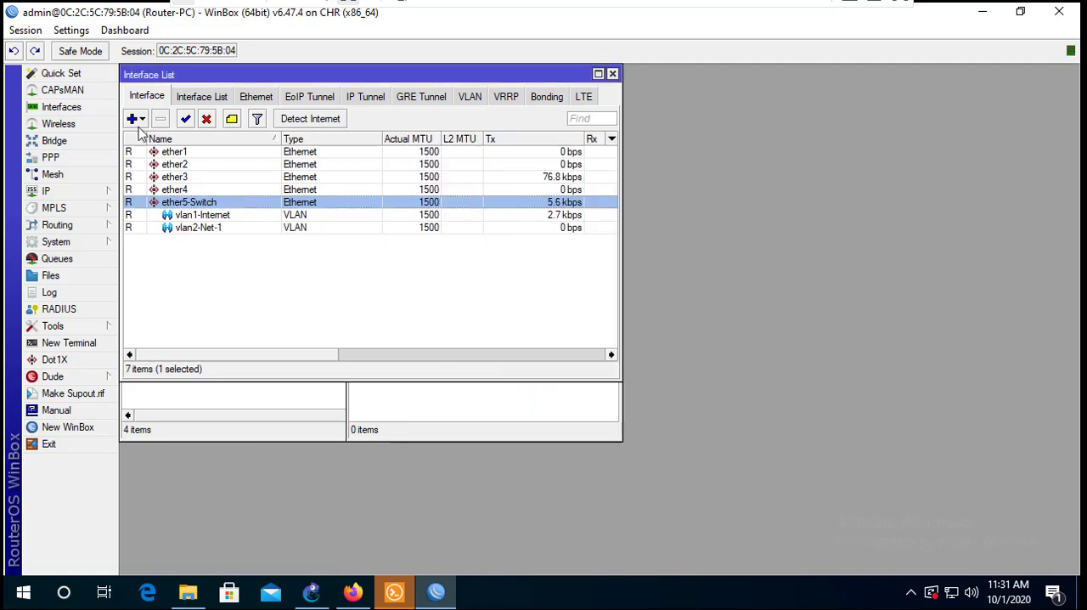
- Create a VLAN interface named vlan3-Net-2 with VLAN ID 102 on ether5-Switch
{"action": "left_click", "coordinate": [134, 120]}
{"action": "left_click", "coordinate": [149, 138]}
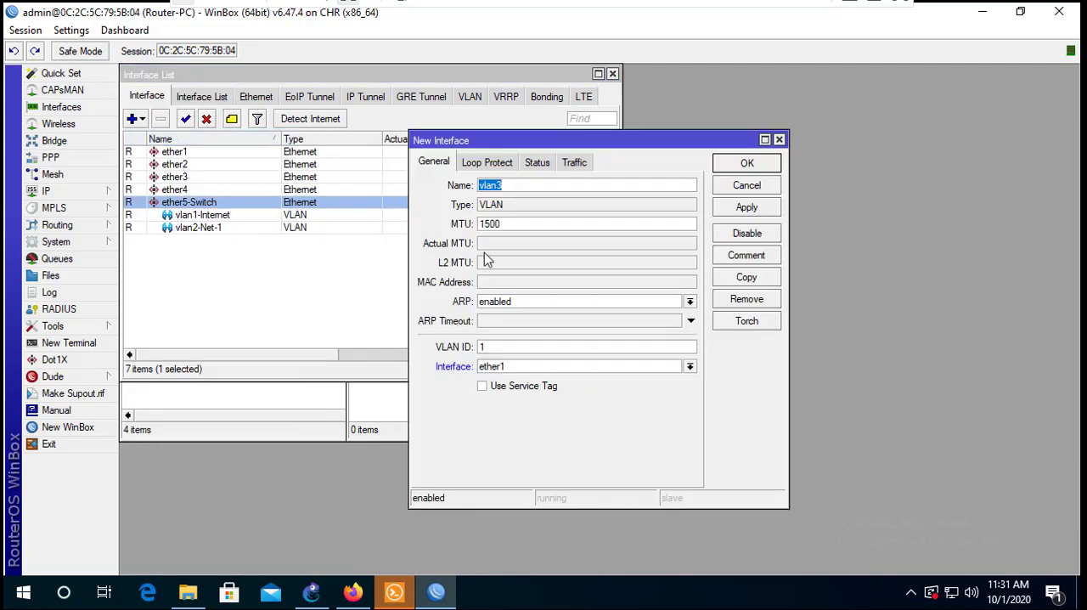
{"action": "left_click", "coordinate": [515, 186]}
{"action": "type", "text": "-Net-2"}
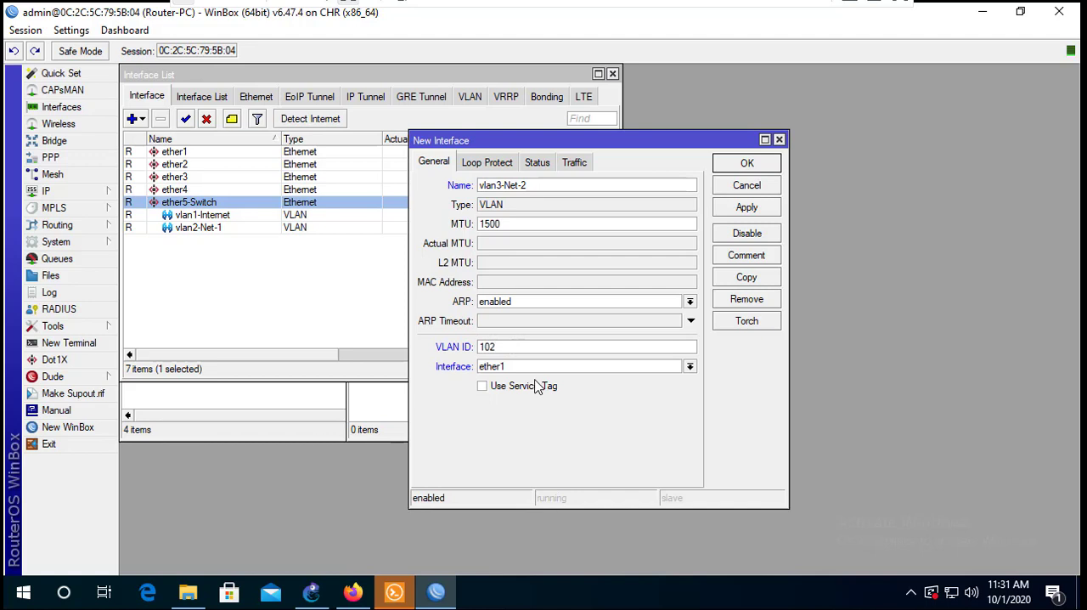
{"action": "left_click", "coordinate": [532, 368]}
{"action": "left_click", "coordinate": [539, 422]}
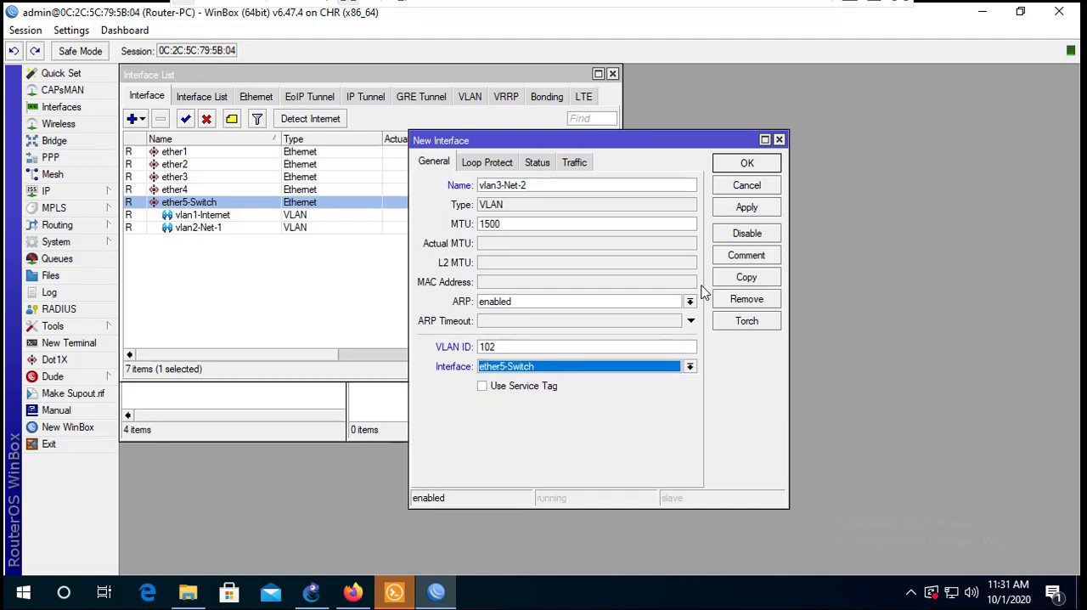
{"action": "left_click", "coordinate": [747, 207]}
{"action": "left_click", "coordinate": [746, 163]}
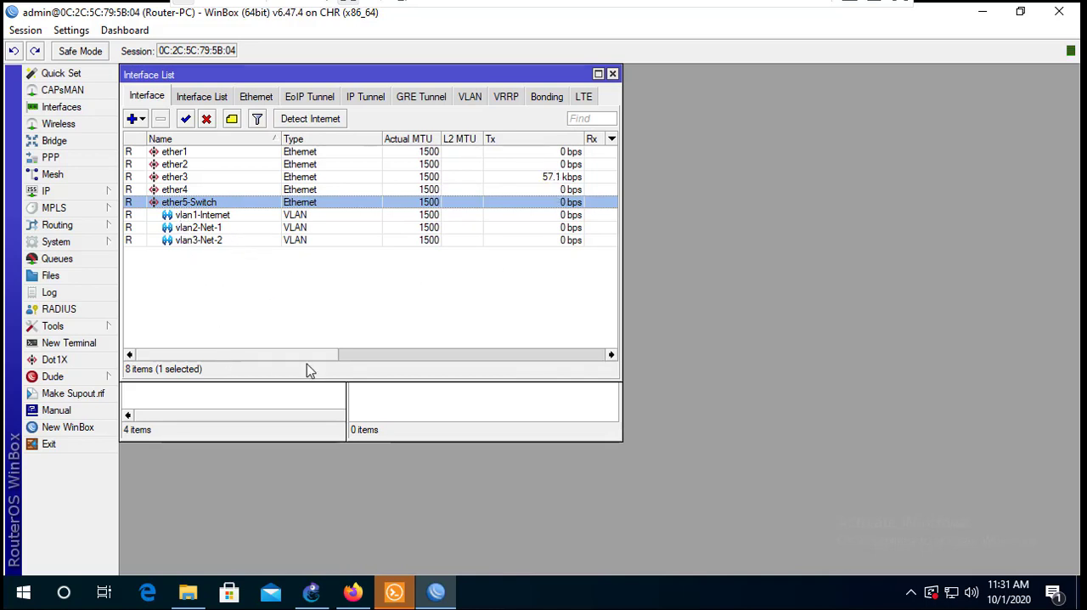
- Move the Interface List window away from the Address List and bring up the router's IP addresses
{"action": "left_click_drag", "start_coordinate": [348, 76], "coordinate": [406, 246]}
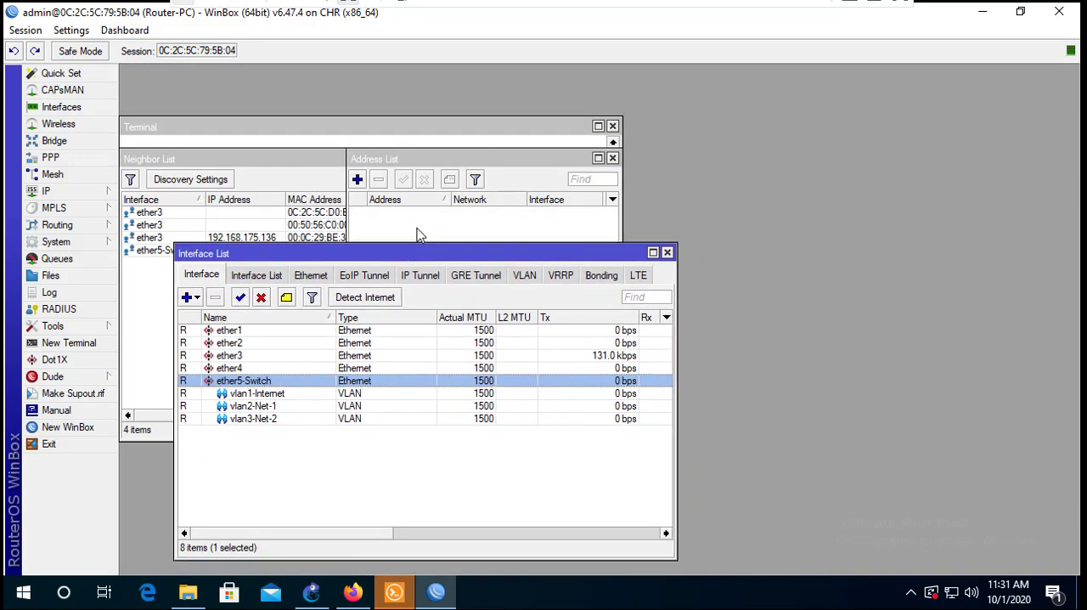
{"action": "left_click", "coordinate": [90, 192]}
{"action": "left_click", "coordinate": [149, 195]}
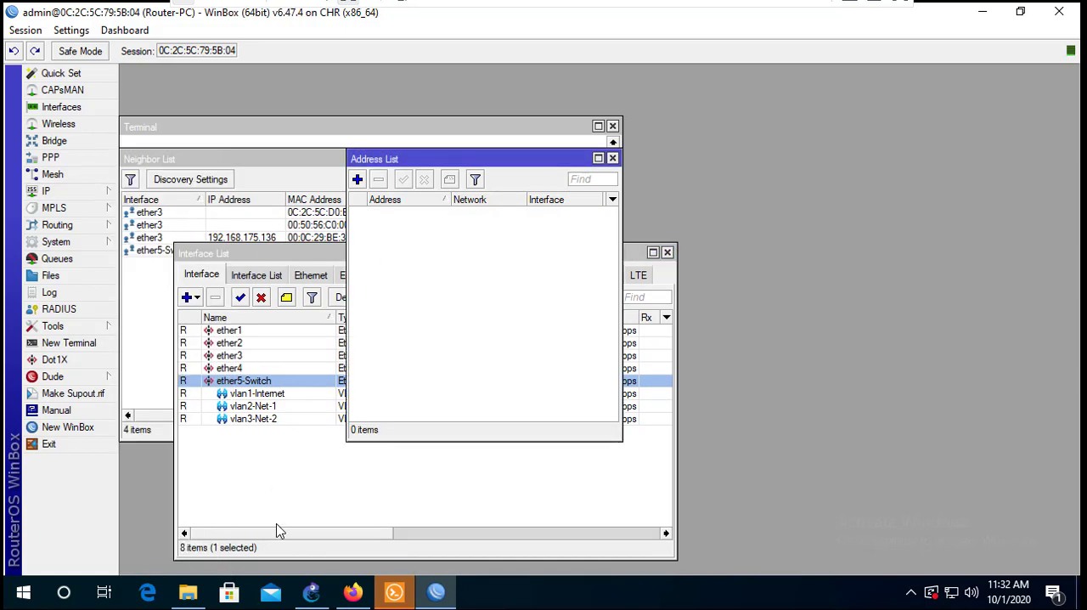
- Check the network labels in the GNS3 topology, and in WinBox assign 192.168.175.200/24 to vlan1-Internet
{"action": "left_click", "coordinate": [311, 592]}
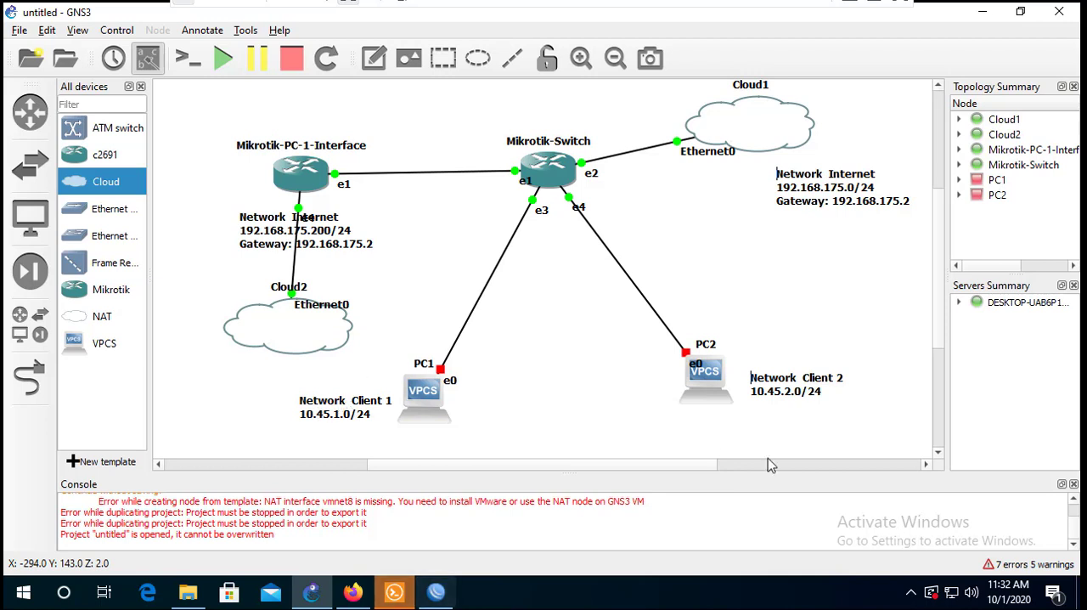
{"action": "left_click", "coordinate": [437, 594]}
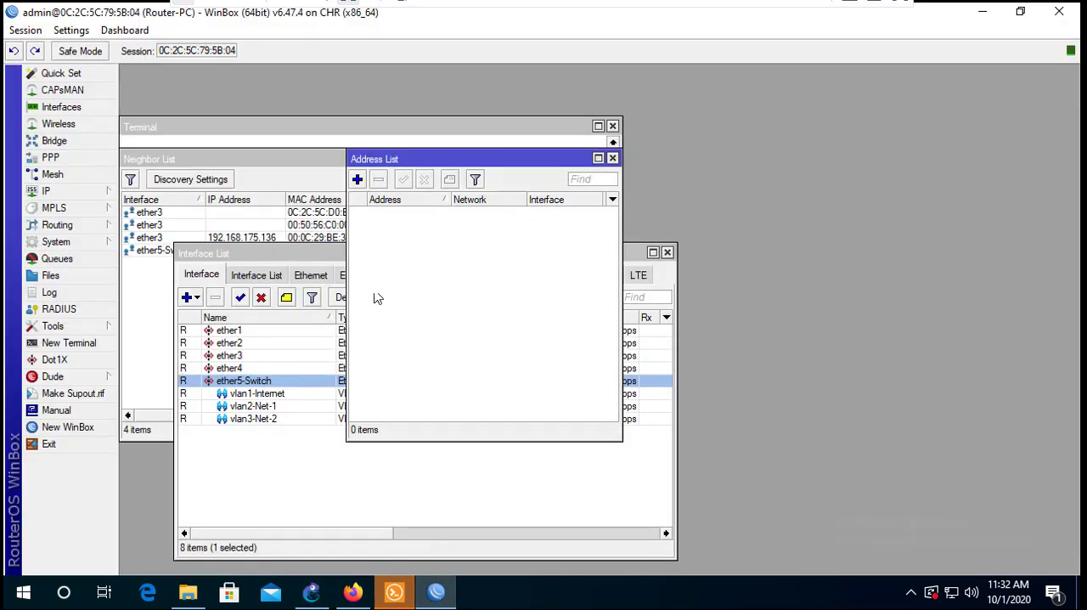
{"action": "left_click", "coordinate": [358, 179]}
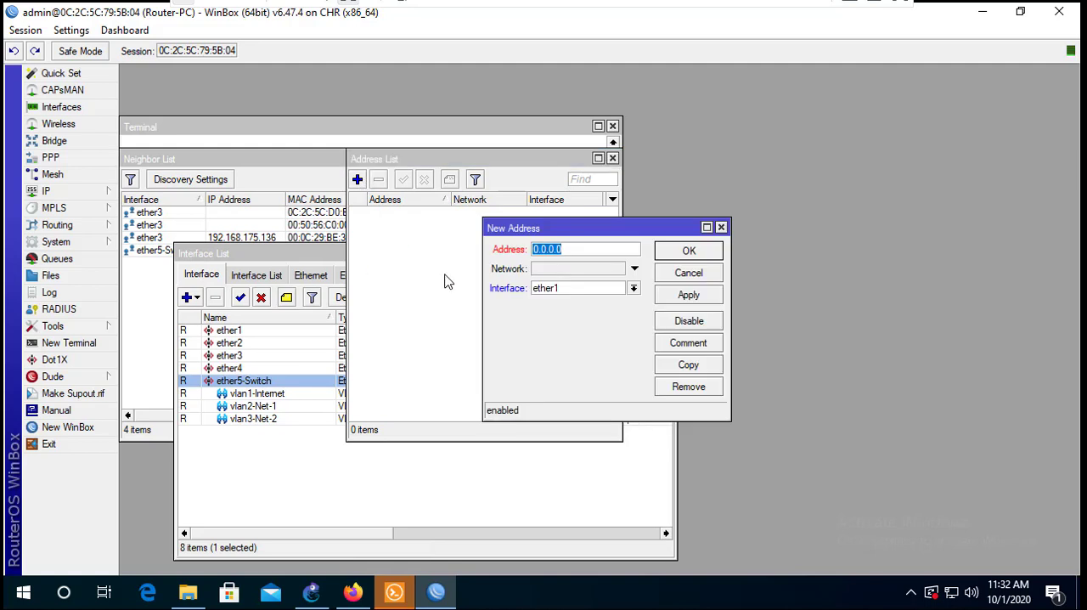
{"action": "type", "text": "192.1"}
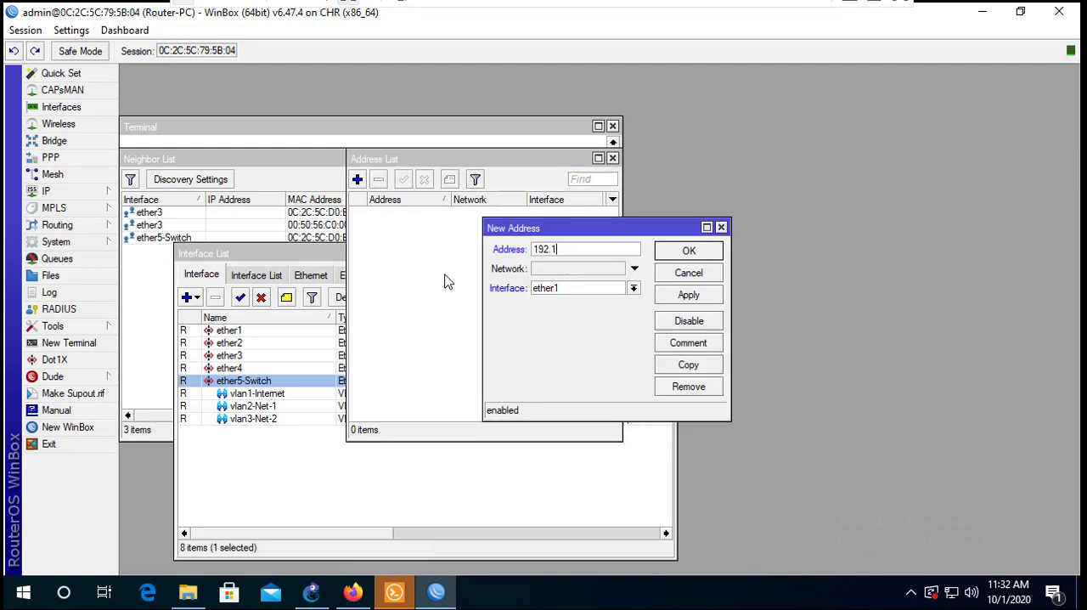
{"action": "type", "text": "68.175.200/2"}
{"action": "left_click", "coordinate": [548, 289]}
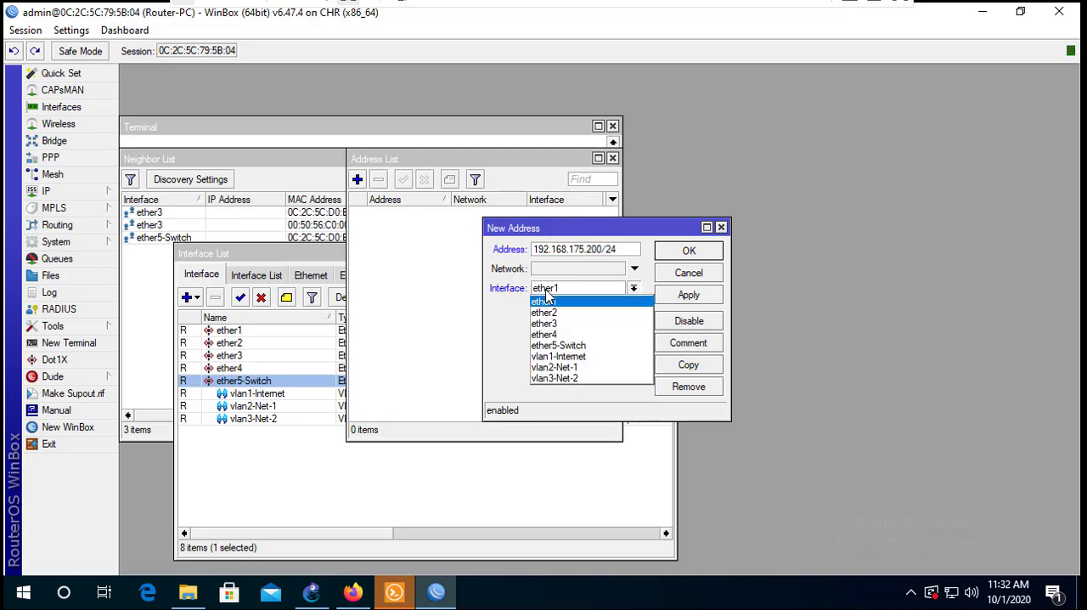
{"action": "left_click", "coordinate": [561, 357]}
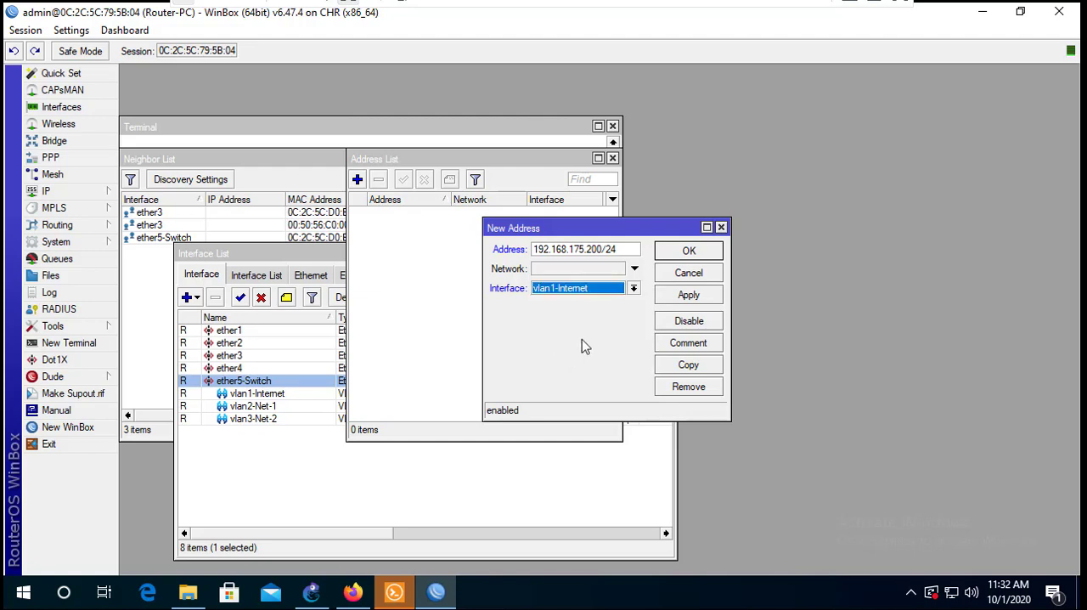
{"action": "left_click", "coordinate": [679, 297]}
{"action": "left_click", "coordinate": [689, 250]}
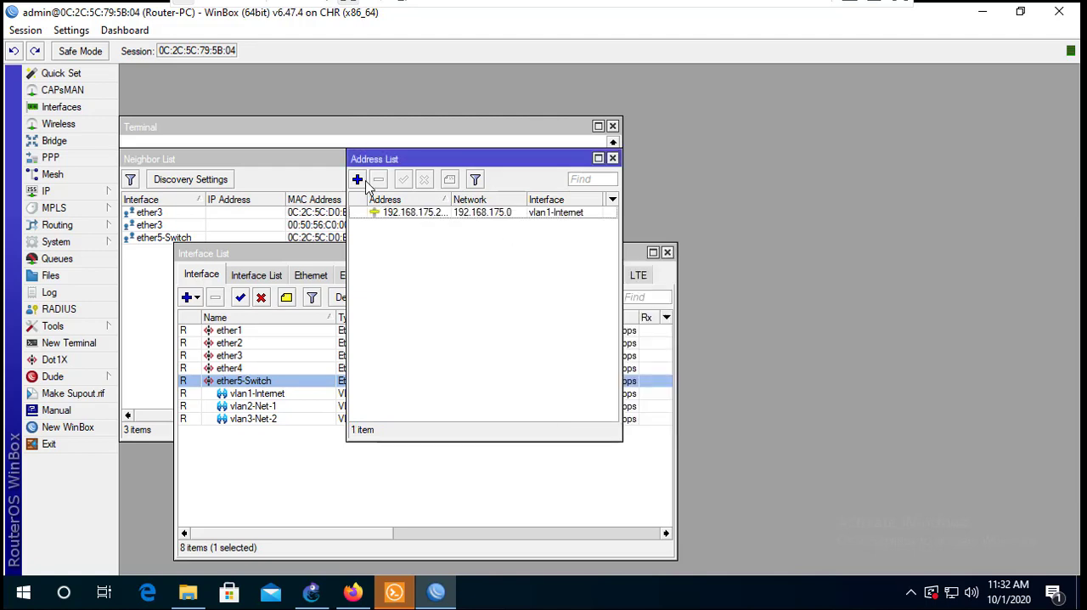
- Add the IP address 10.45.1.1/24 to the vlan2-Net-1 interface
{"action": "left_click", "coordinate": [366, 183]}
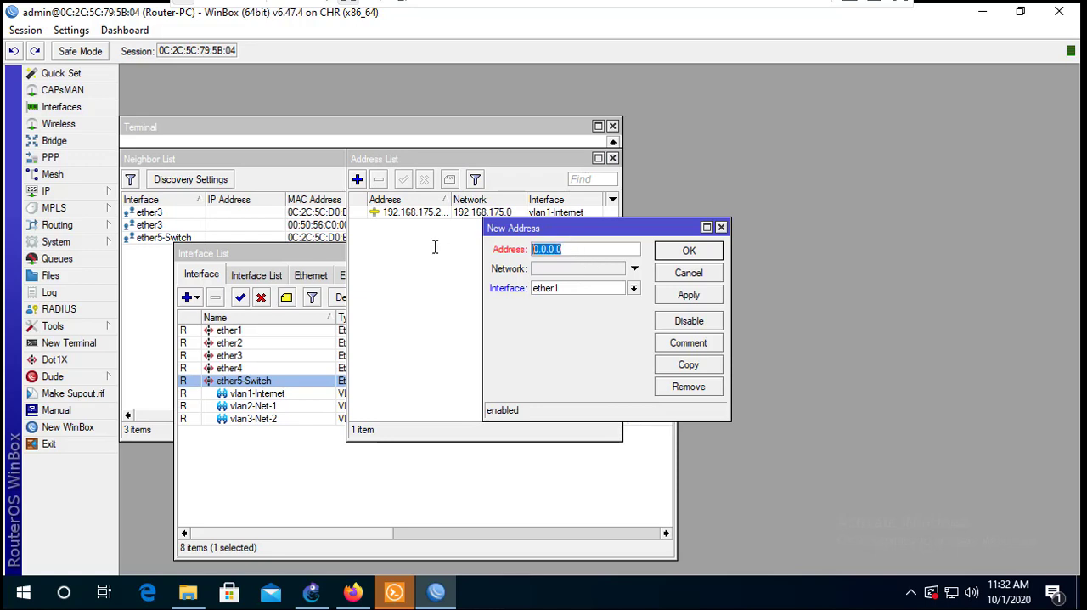
{"action": "type", "text": "10.45"}
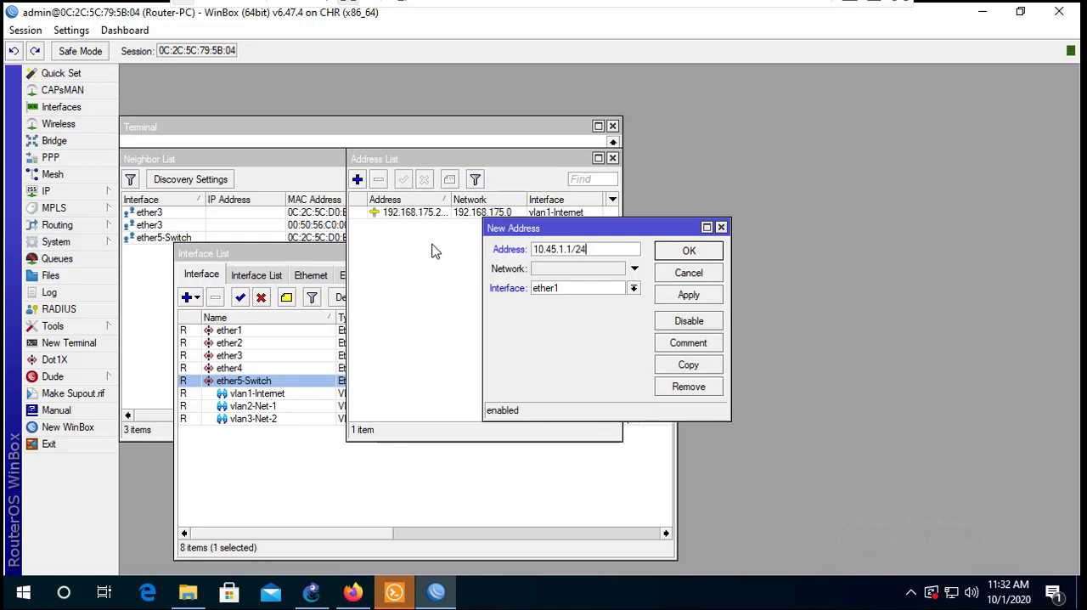
{"action": "left_click", "coordinate": [579, 287]}
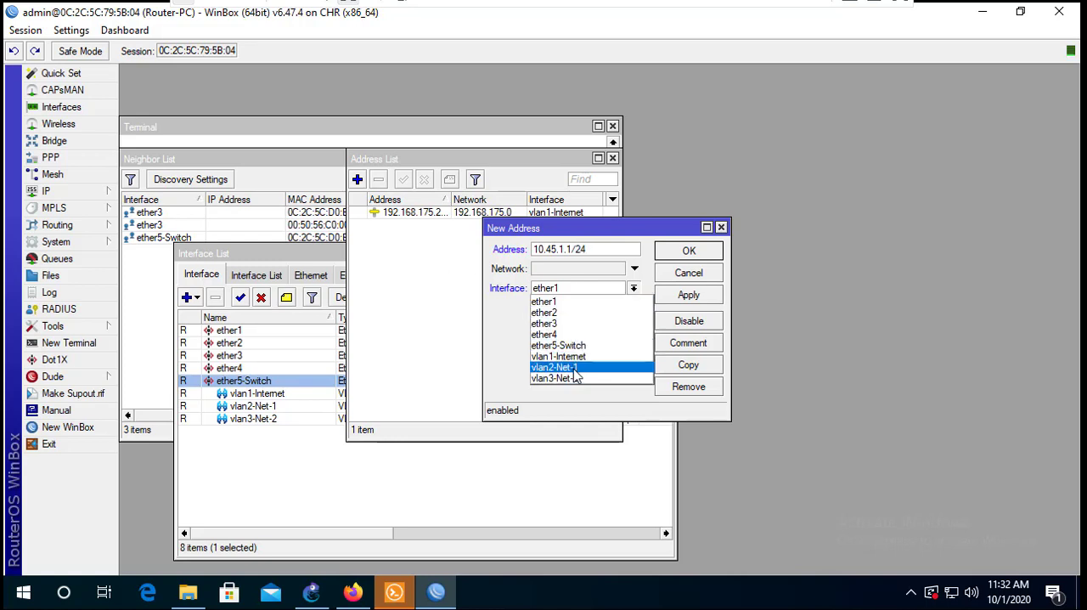
{"action": "left_click", "coordinate": [575, 368]}
{"action": "left_click", "coordinate": [692, 297]}
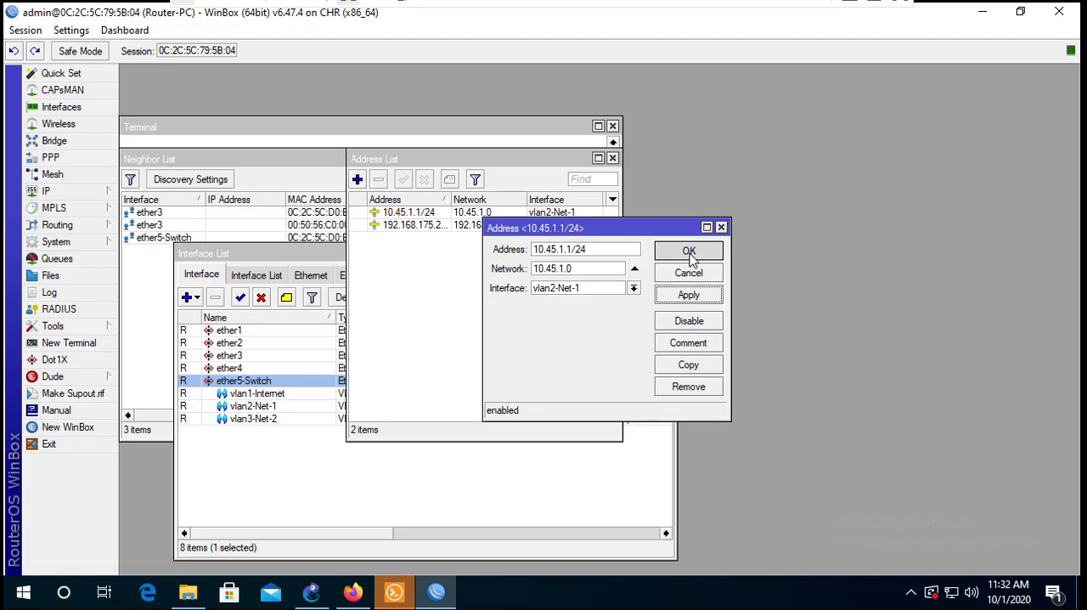
{"action": "left_click", "coordinate": [689, 251]}
- Add the IP address 10.45.2.1/24 to the vlan3-Net-2 interface
{"action": "left_click", "coordinate": [356, 179]}
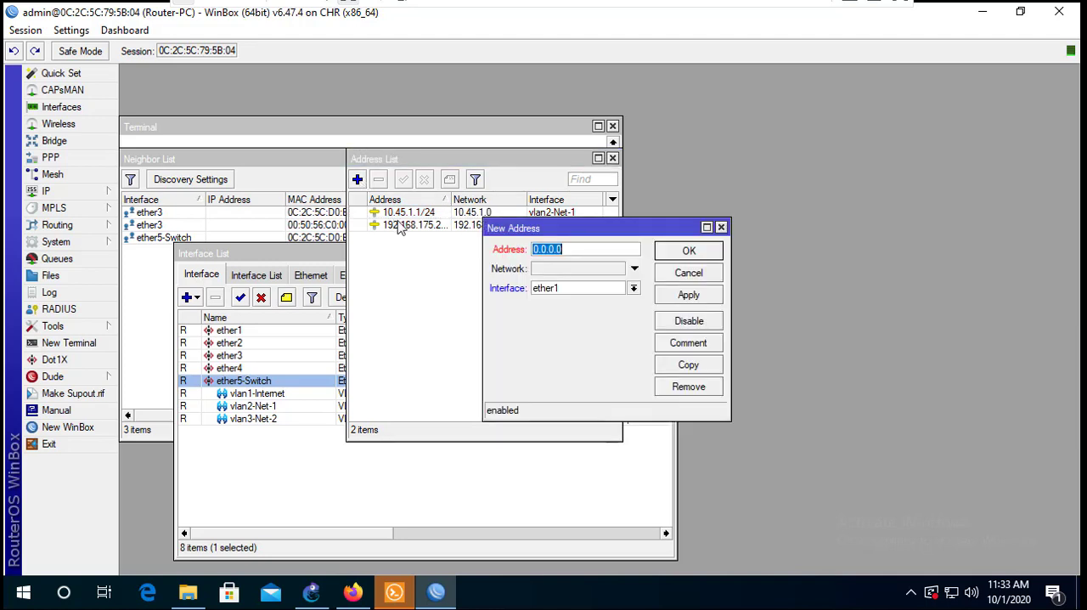
{"action": "type", "text": "10.45.2.1/24"}
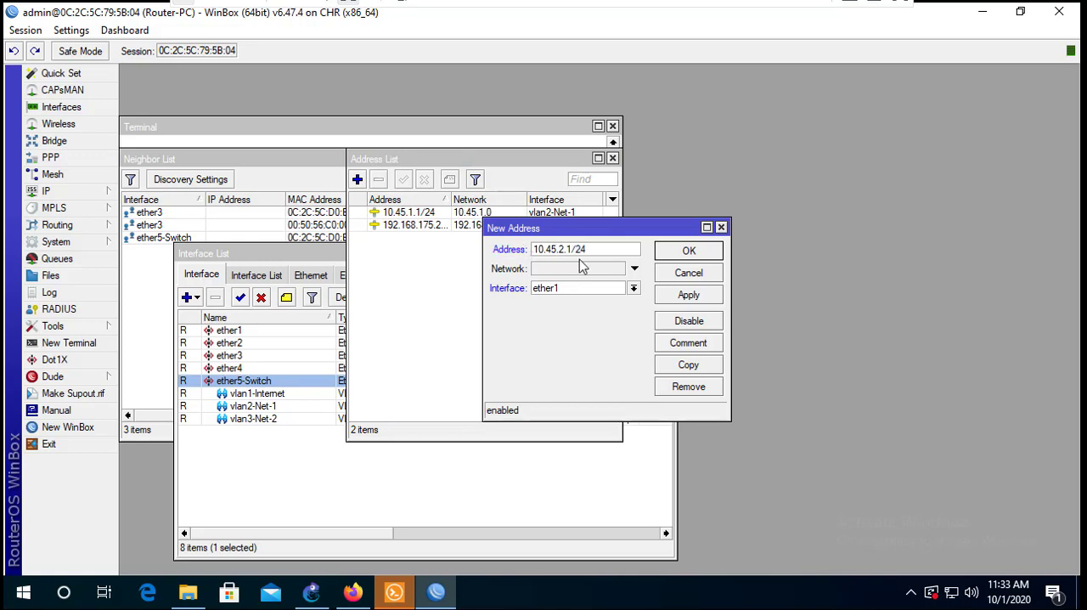
{"action": "left_click", "coordinate": [577, 288]}
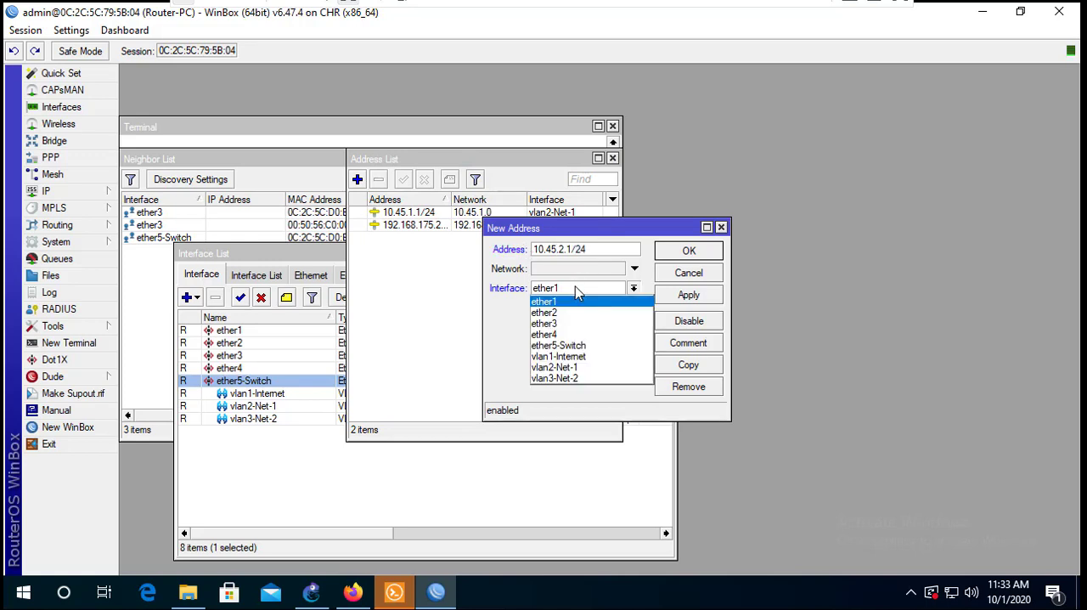
{"action": "left_click", "coordinate": [566, 378]}
{"action": "left_click", "coordinate": [688, 297]}
{"action": "left_click", "coordinate": [690, 252]}
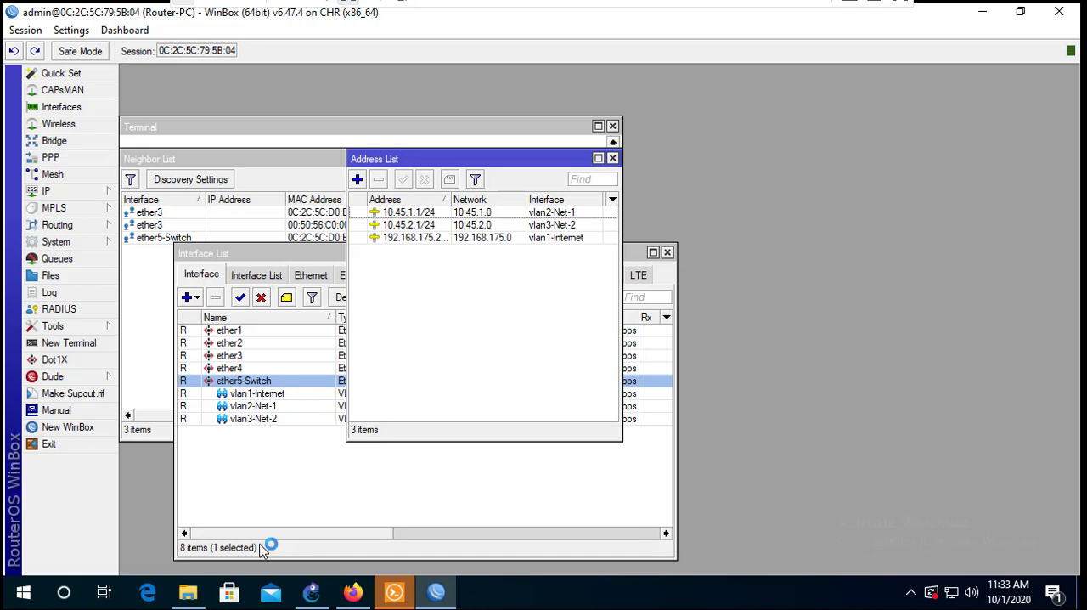
- Check the gateway of the router's default route 0.0.0.0/0 in the route list
{"action": "left_click", "coordinate": [62, 192]}
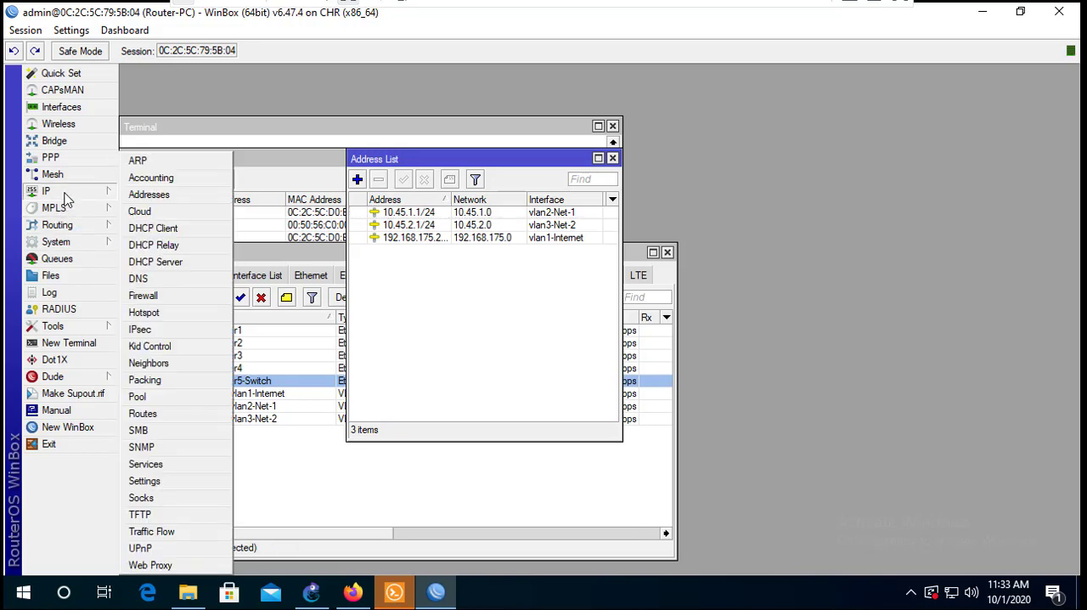
{"action": "left_click", "coordinate": [143, 414]}
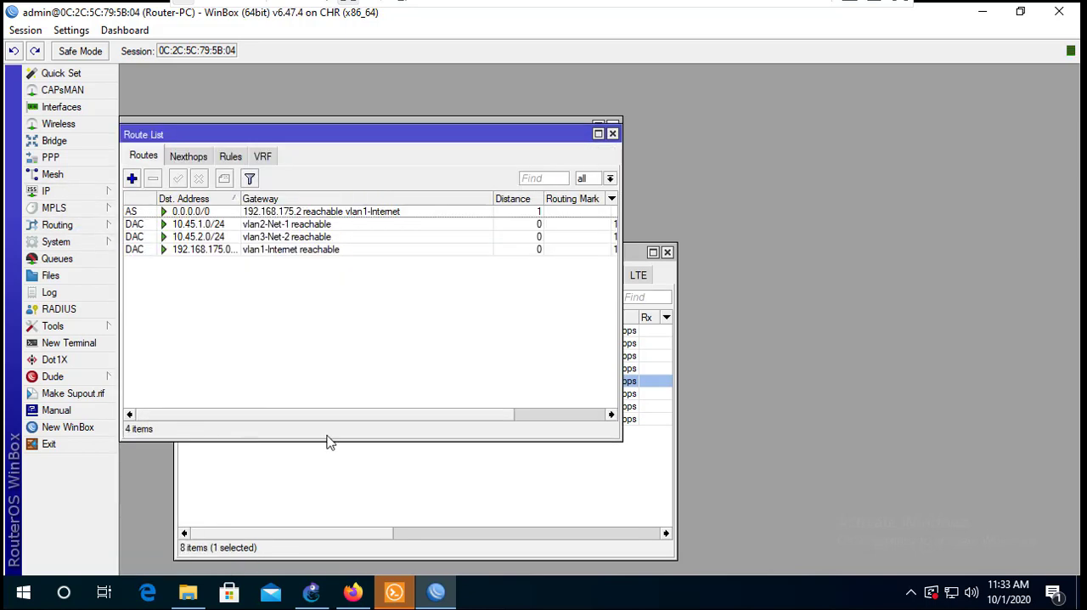
{"action": "double_click", "coordinate": [247, 216]}
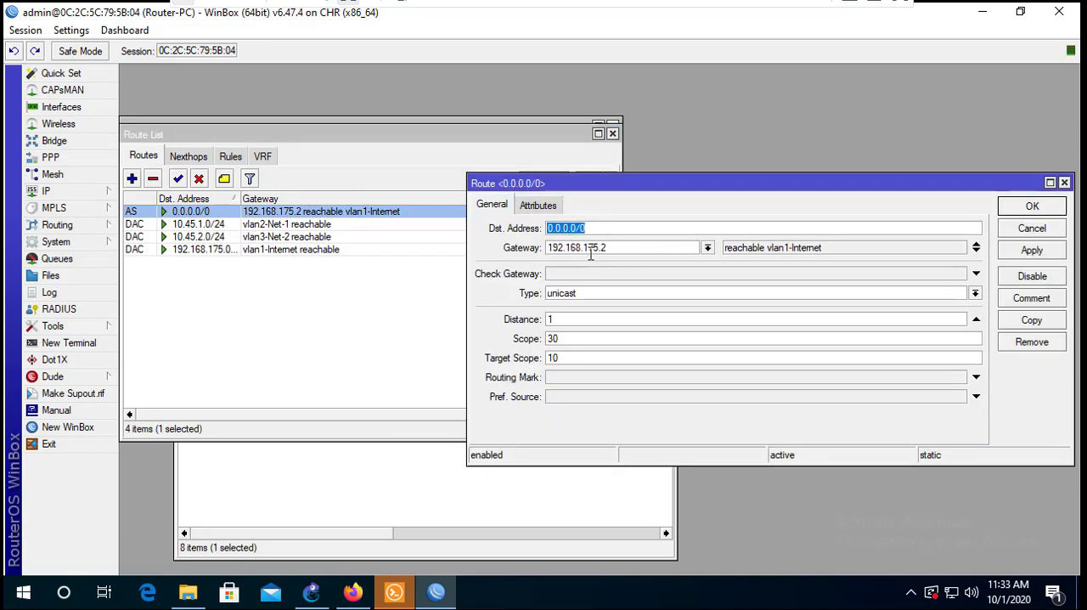
{"action": "left_click", "coordinate": [620, 248]}
{"action": "left_click", "coordinate": [1012, 211]}
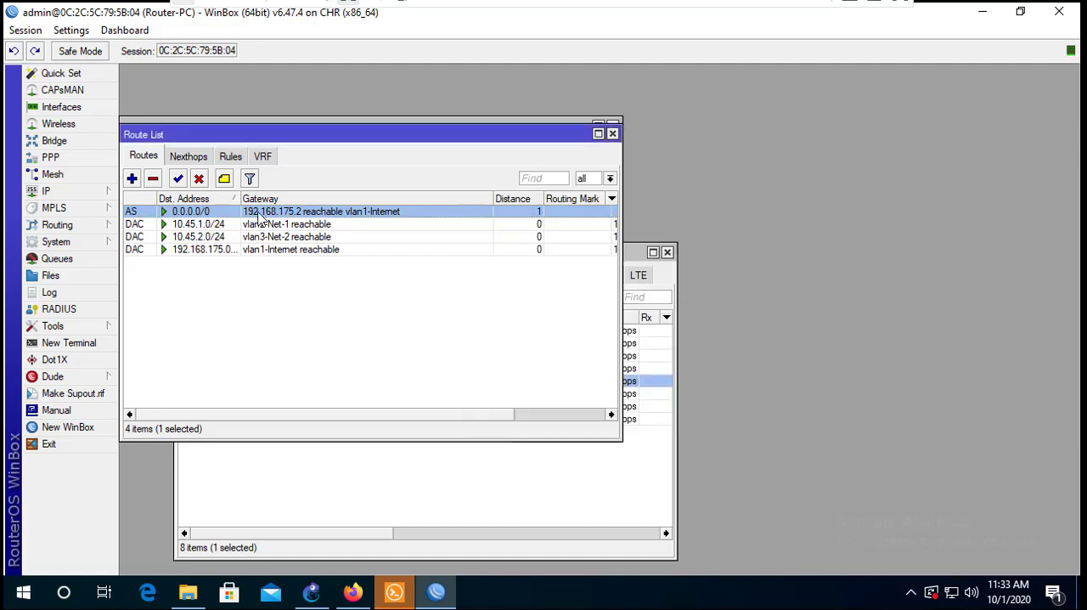
- Review the DNS servers configured on the router and close the DNS settings
{"action": "left_click", "coordinate": [107, 195]}
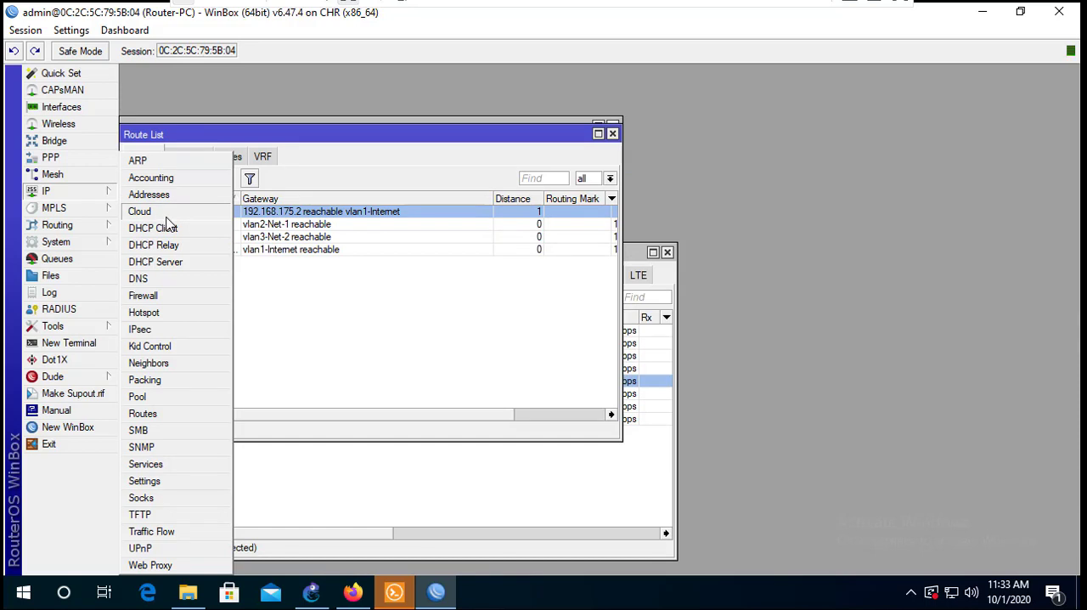
{"action": "left_click", "coordinate": [159, 281]}
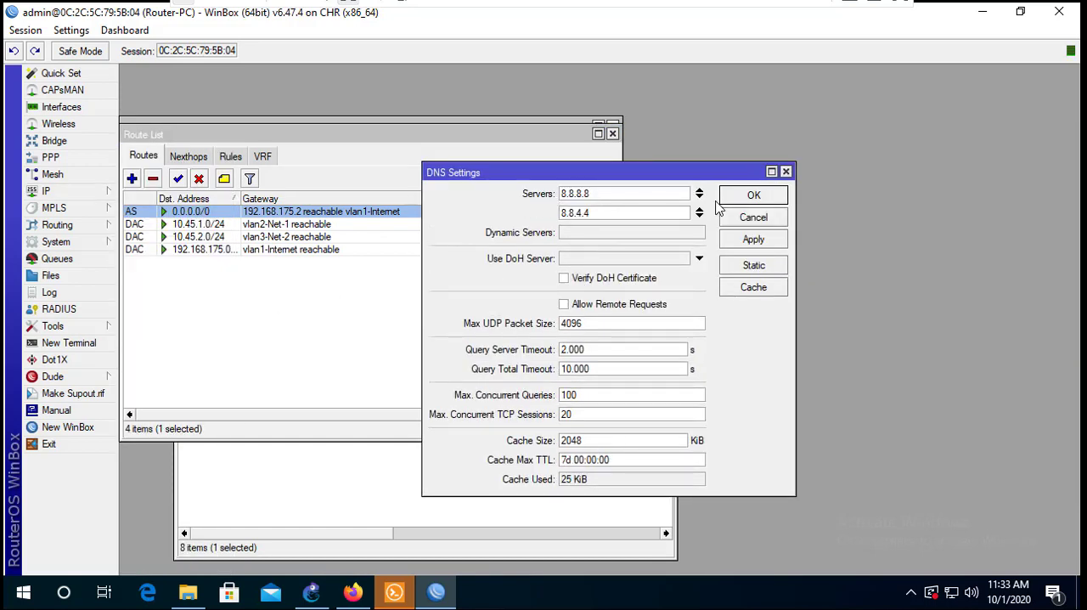
{"action": "left_click", "coordinate": [753, 195]}
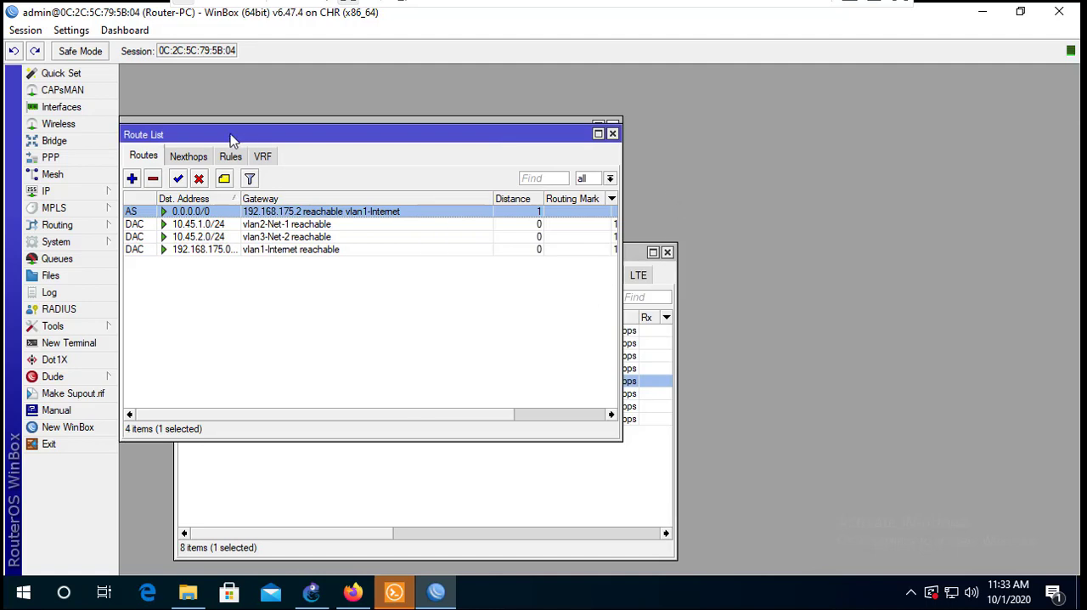
- Glance at the GNS3 topology, then connect to the MikroTik-Switch neighbor in a new WinBox session and maximize its window
{"action": "left_click", "coordinate": [983, 12]}
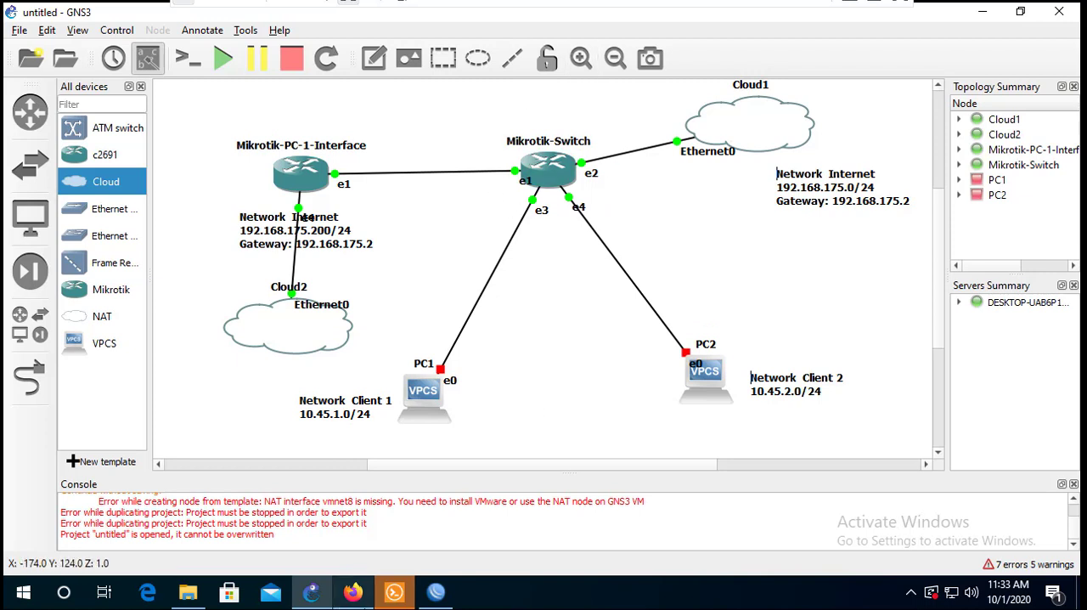
{"action": "left_click", "coordinate": [437, 599]}
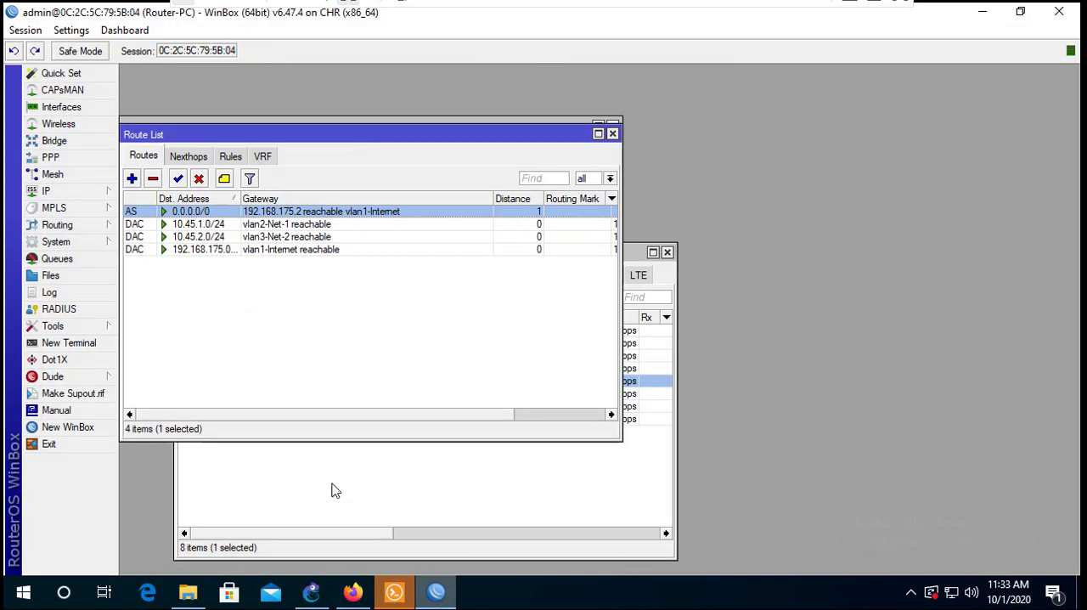
{"action": "left_click", "coordinate": [102, 428]}
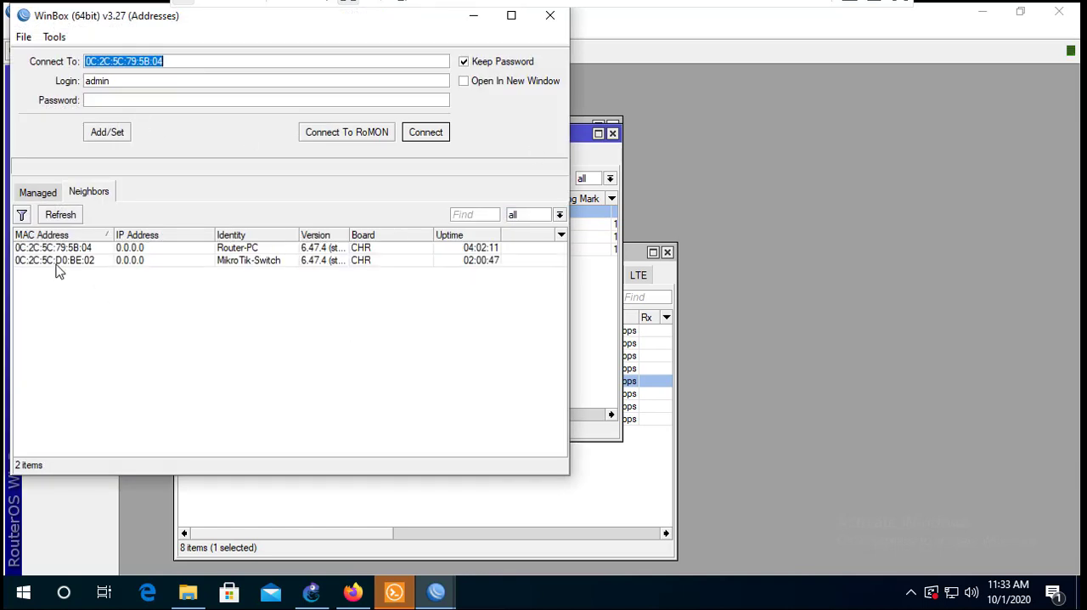
{"action": "left_click", "coordinate": [56, 264]}
{"action": "left_click", "coordinate": [429, 133]}
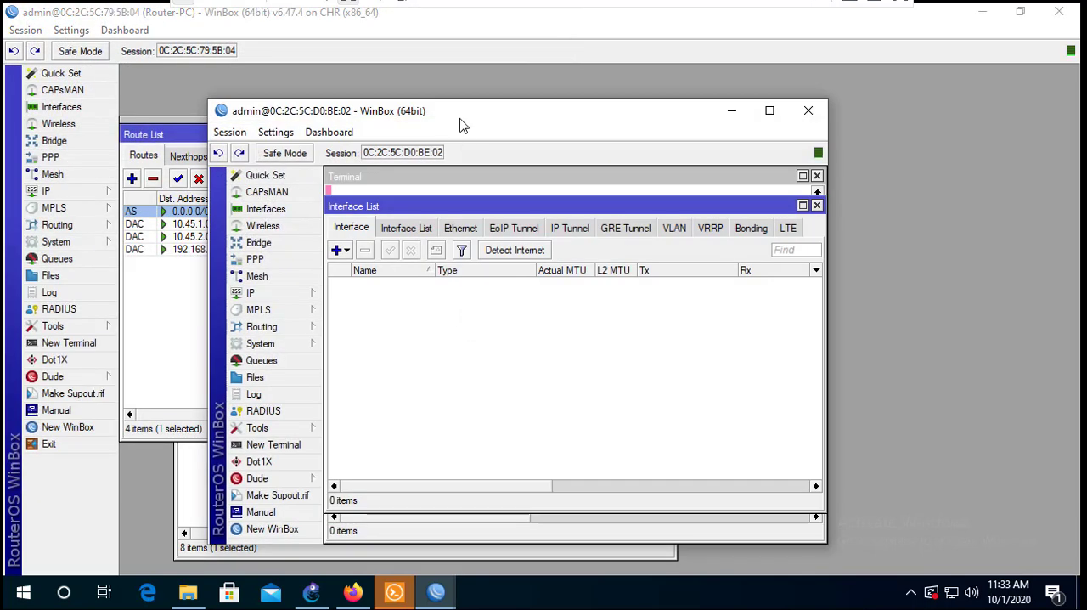
{"action": "double_click", "coordinate": [461, 119]}
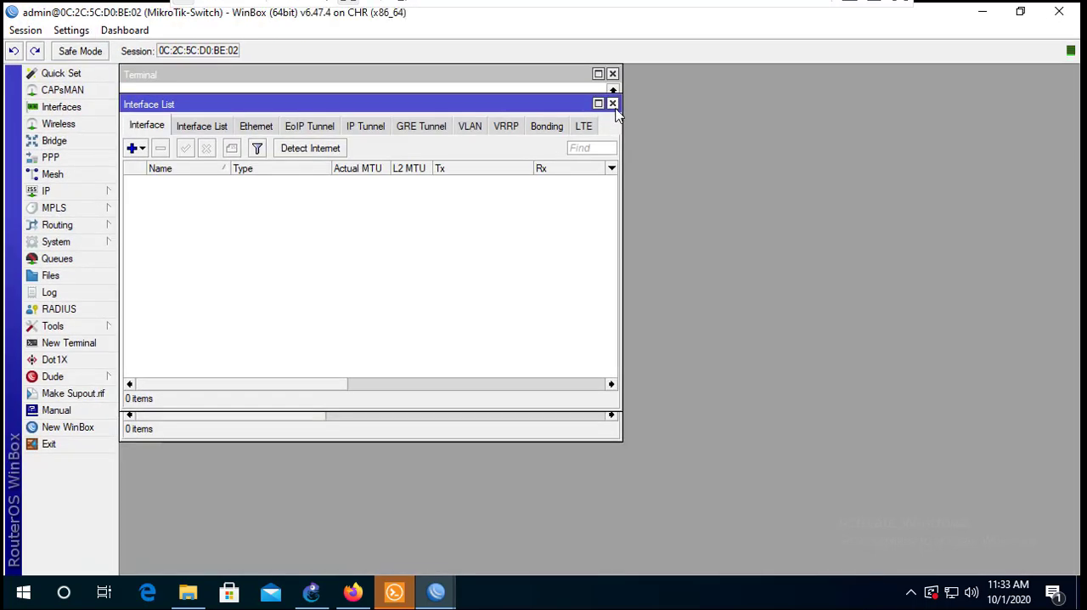
- Close the leftover windows in the switch session, and open its interface list with a wider Name column
{"action": "left_click", "coordinate": [612, 104]}
{"action": "left_click", "coordinate": [612, 75]}
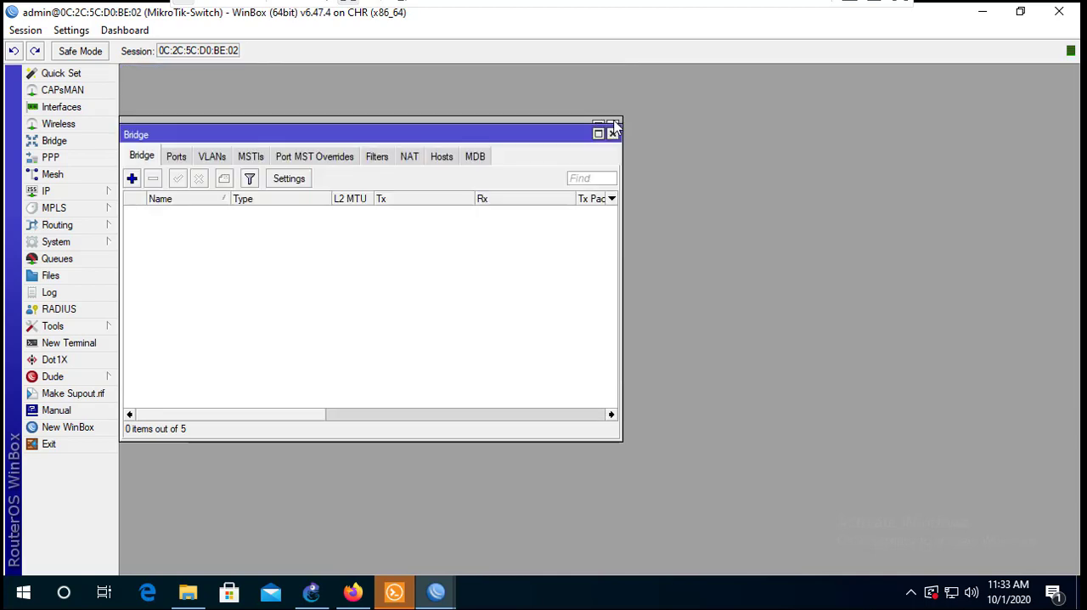
{"action": "left_click", "coordinate": [612, 135]}
{"action": "left_click", "coordinate": [612, 123]}
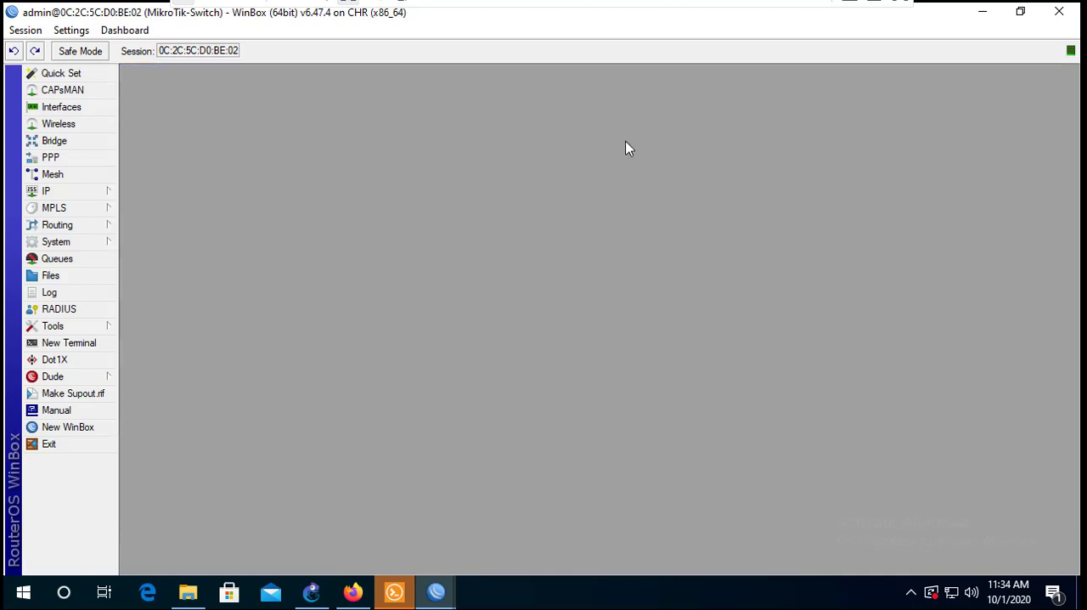
{"action": "left_click", "coordinate": [84, 108]}
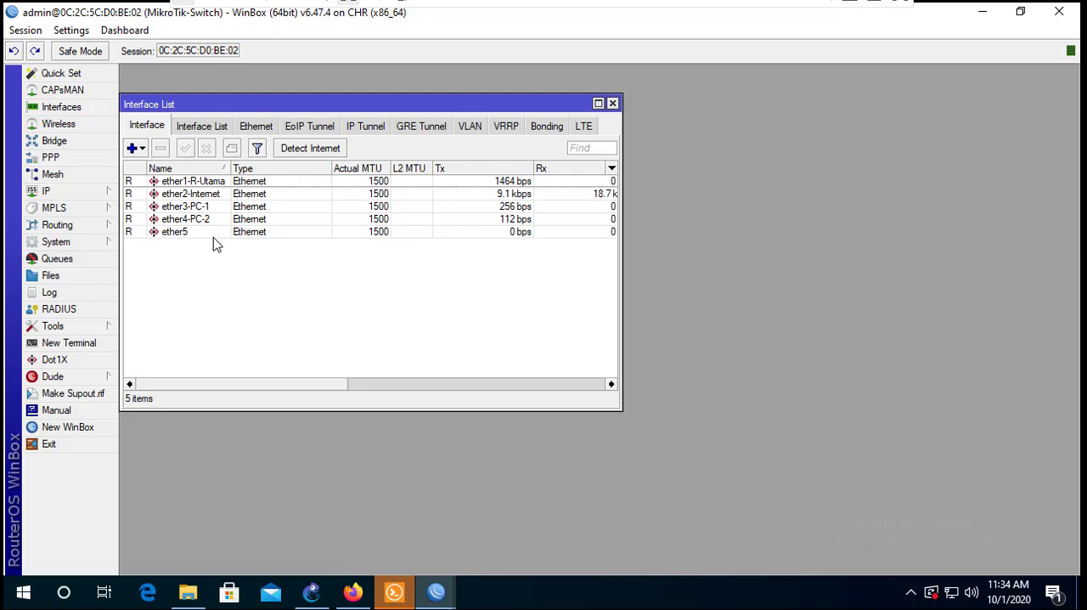
{"action": "left_click_drag", "start_coordinate": [228, 168], "coordinate": [269, 168]}
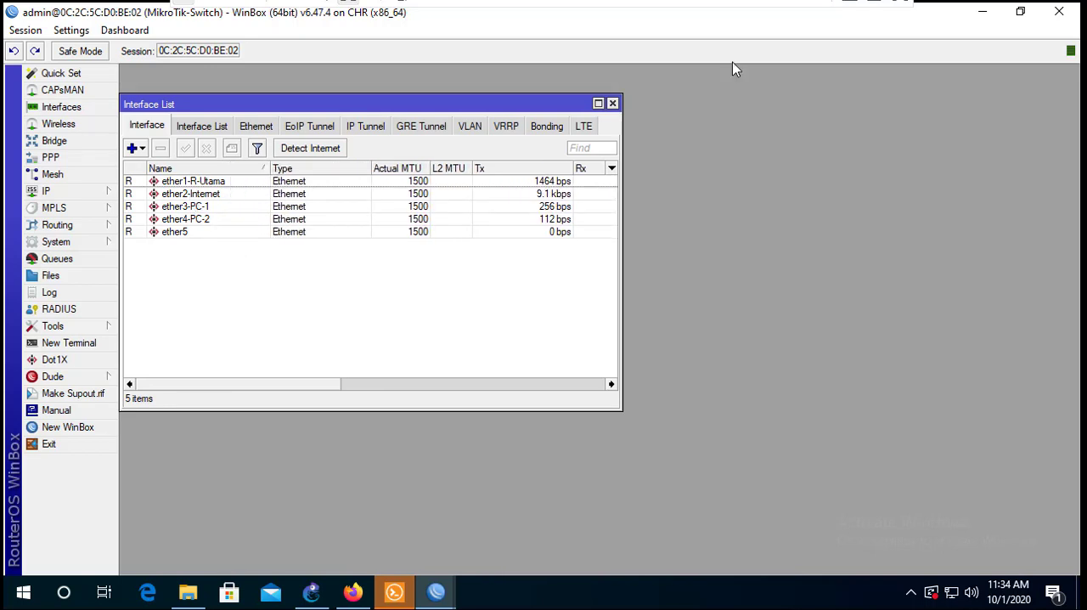
- Close the Router-PC session and reconnect to MikroTik-Switch
{"action": "left_click", "coordinate": [983, 12]}
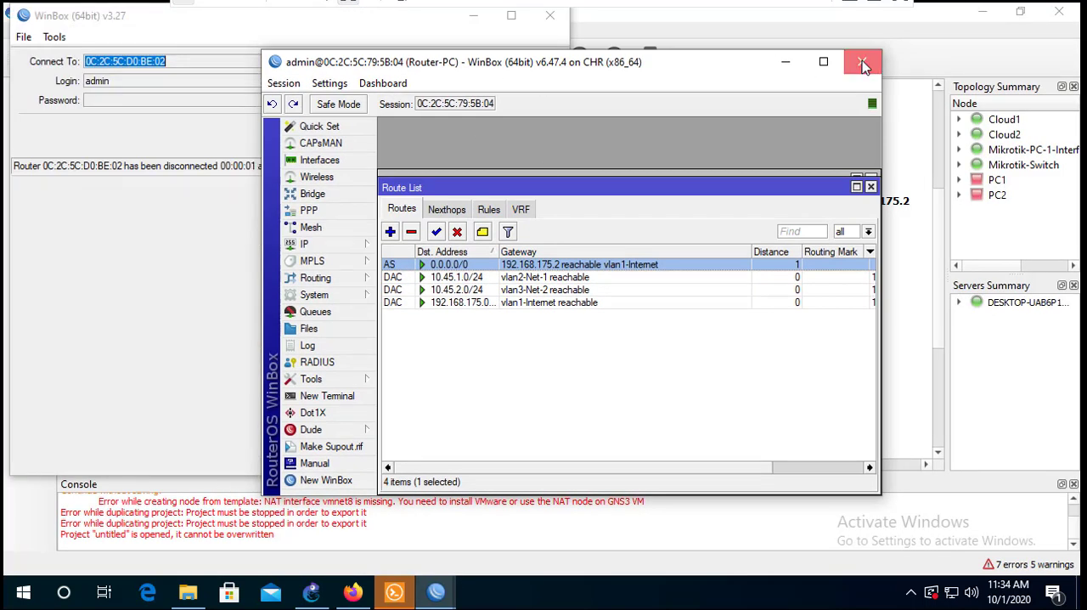
{"action": "left_click", "coordinate": [863, 64]}
{"action": "left_click", "coordinate": [401, 133]}
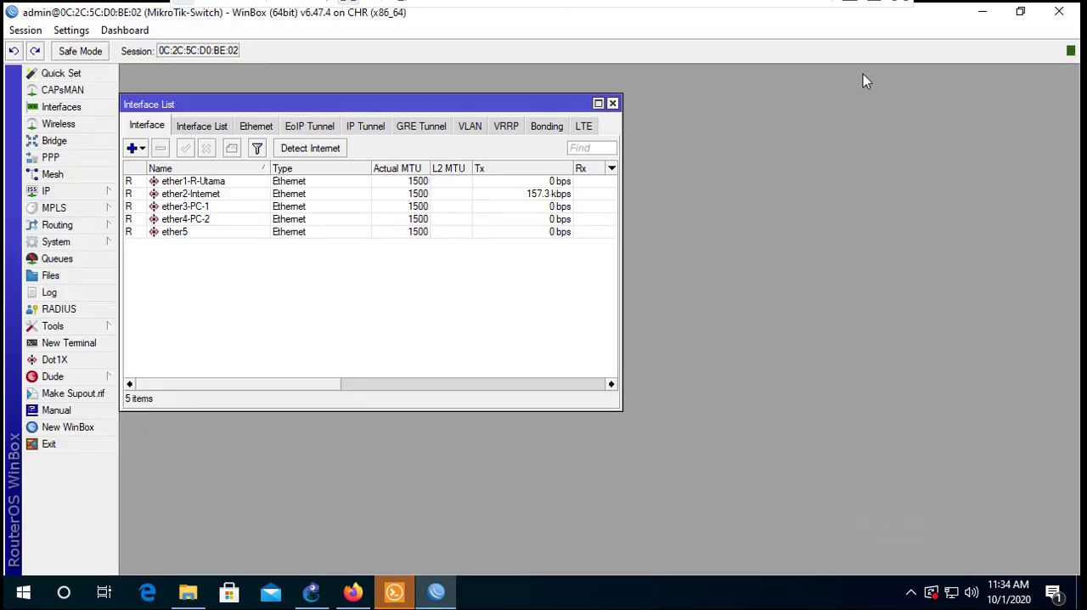
- Shrink and move the switch session aside to compare its interfaces with the GNS3 topology, then maximize it again
{"action": "left_click", "coordinate": [1020, 12]}
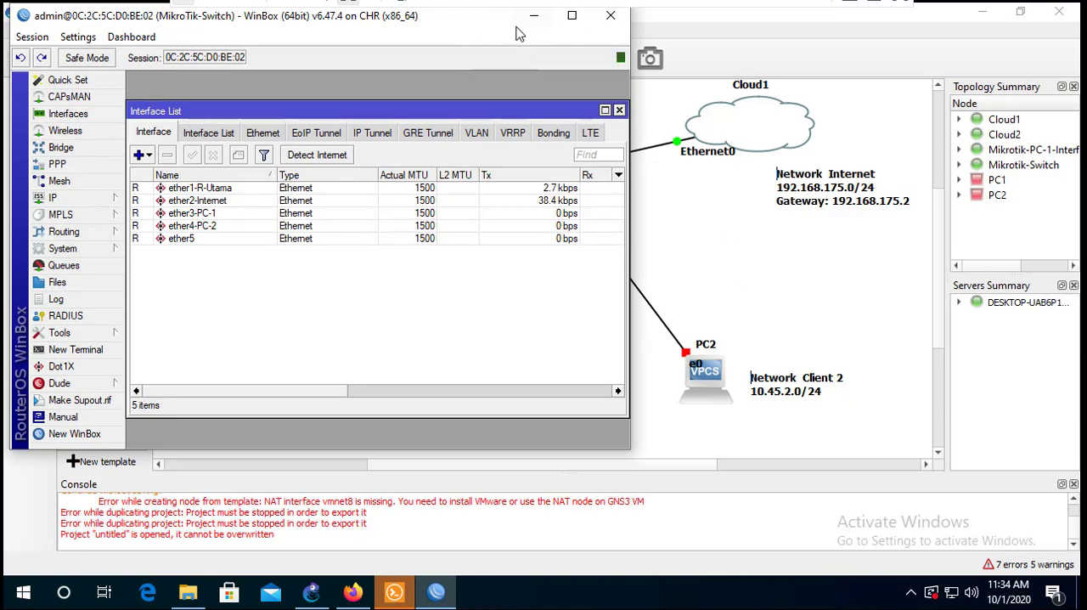
{"action": "left_click_drag", "start_coordinate": [482, 21], "coordinate": [722, 263]}
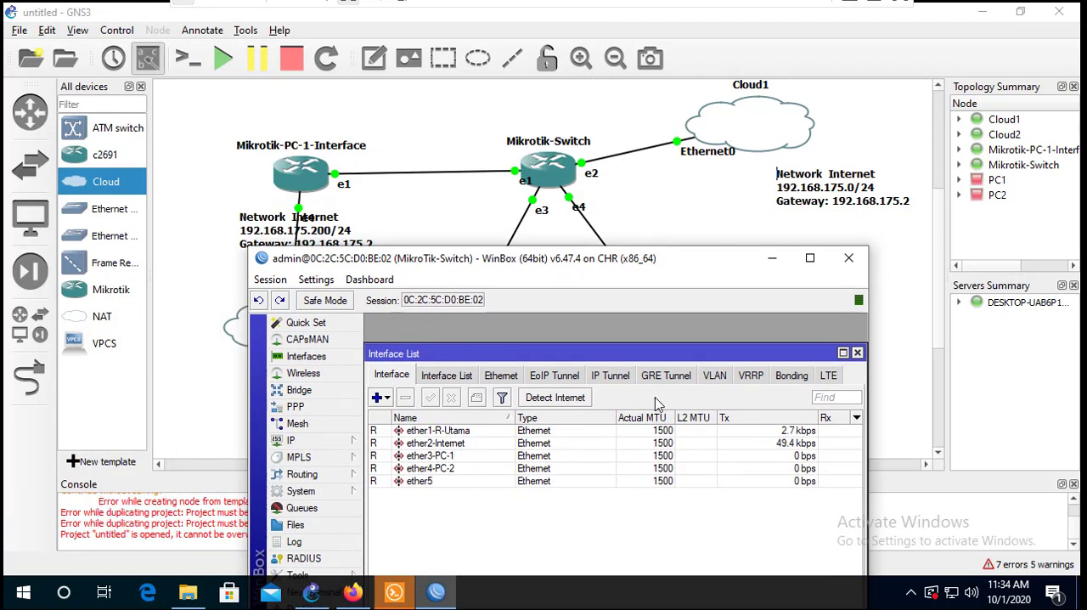
{"action": "left_click", "coordinate": [810, 265]}
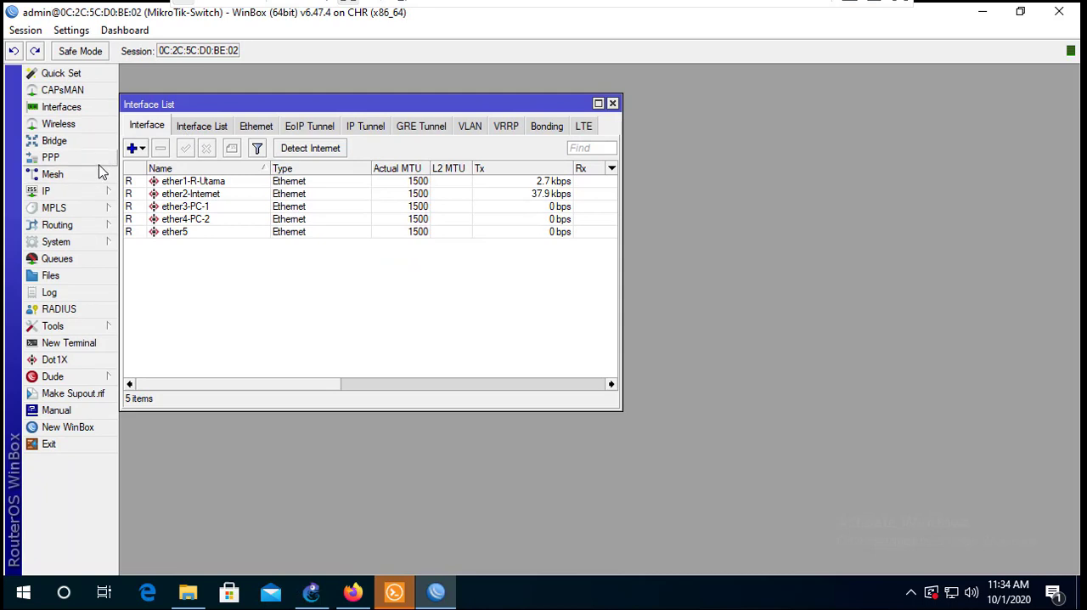
- Create a new bridge on the switch with the default settings
{"action": "left_click", "coordinate": [84, 144]}
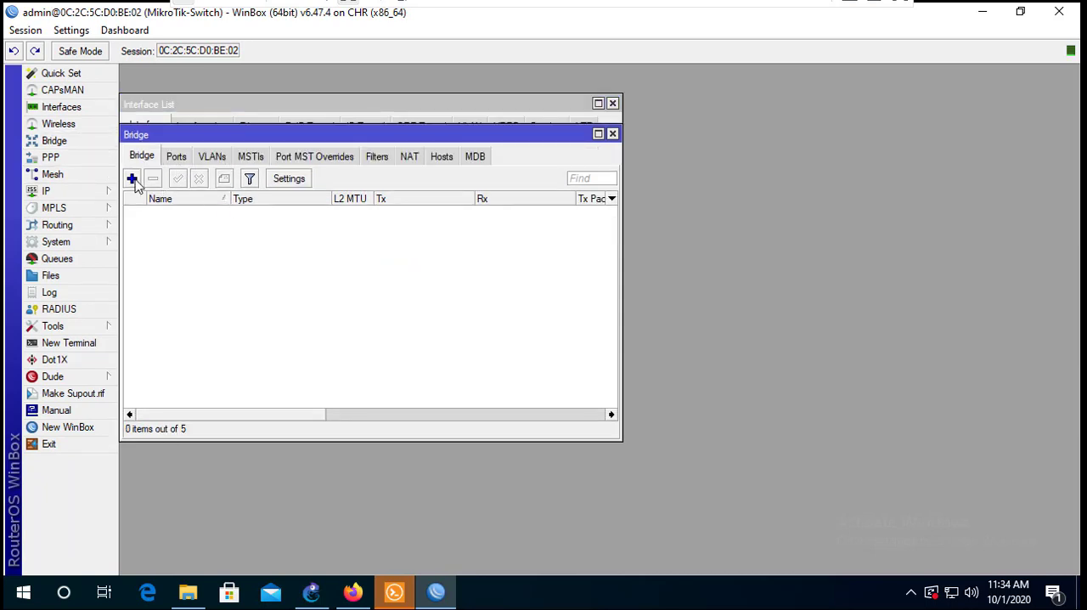
{"action": "left_click", "coordinate": [132, 179]}
{"action": "left_click", "coordinate": [743, 166]}
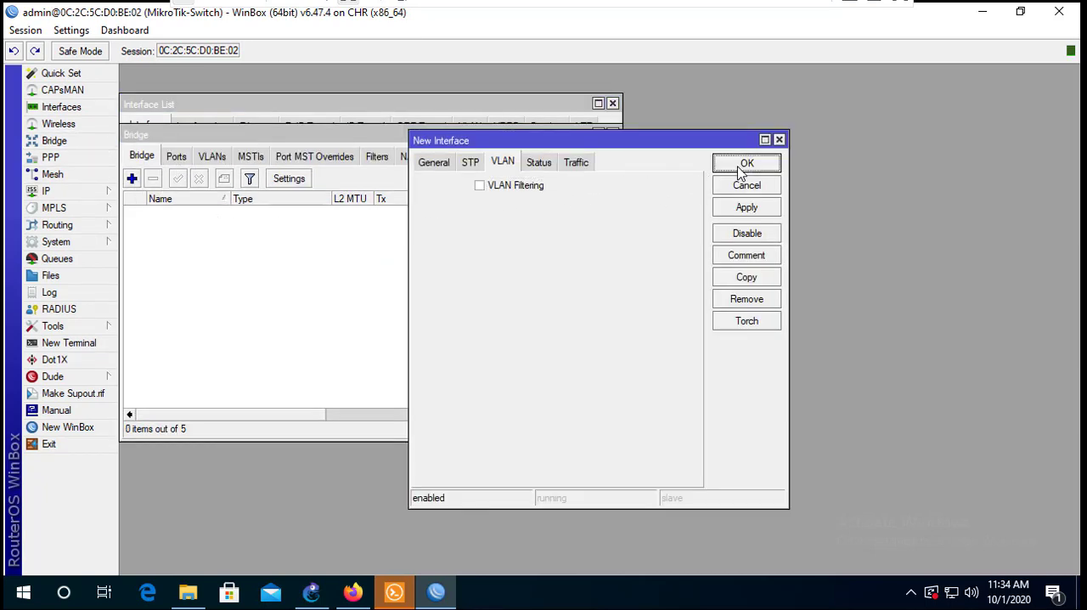
{"action": "left_click", "coordinate": [434, 162]}
{"action": "left_click", "coordinate": [744, 165]}
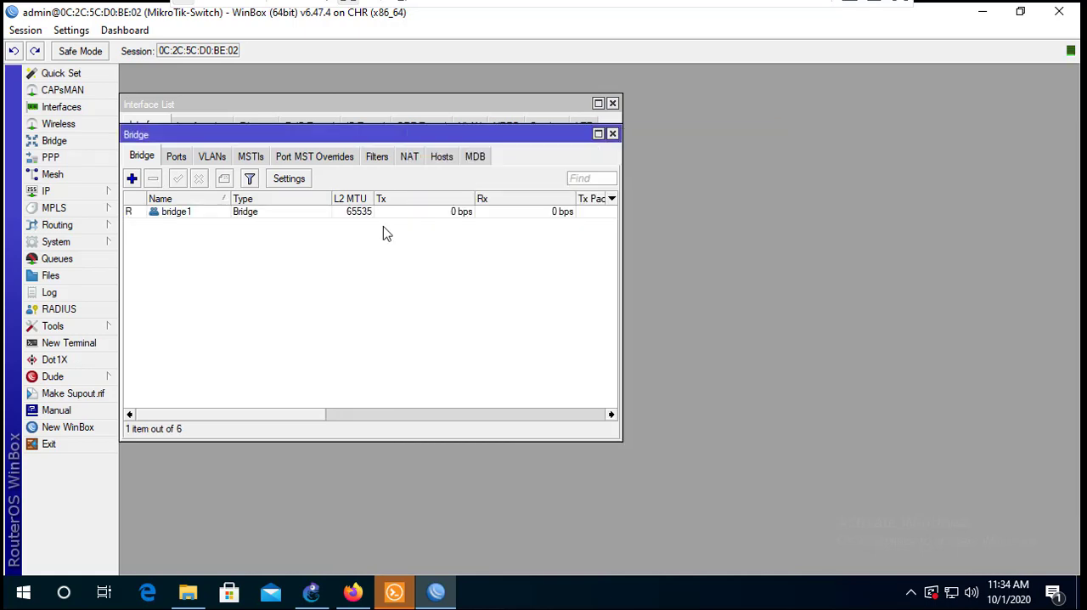
- Show the bridge's port list and examine in the GNS3 topology which devices connect to the switch's ports
{"action": "left_click", "coordinate": [178, 158]}
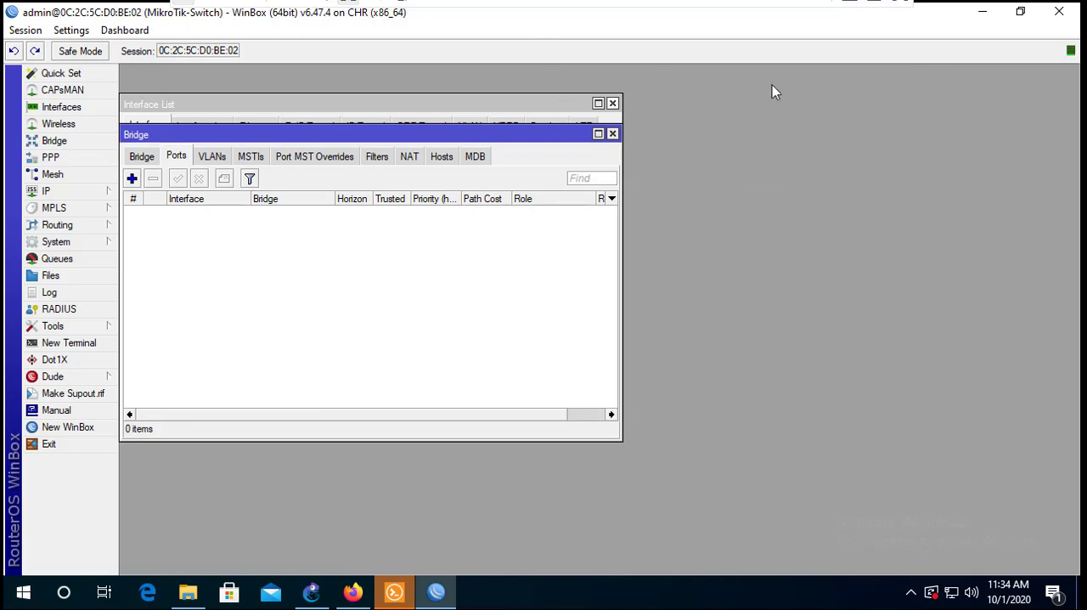
{"action": "left_click", "coordinate": [1020, 12]}
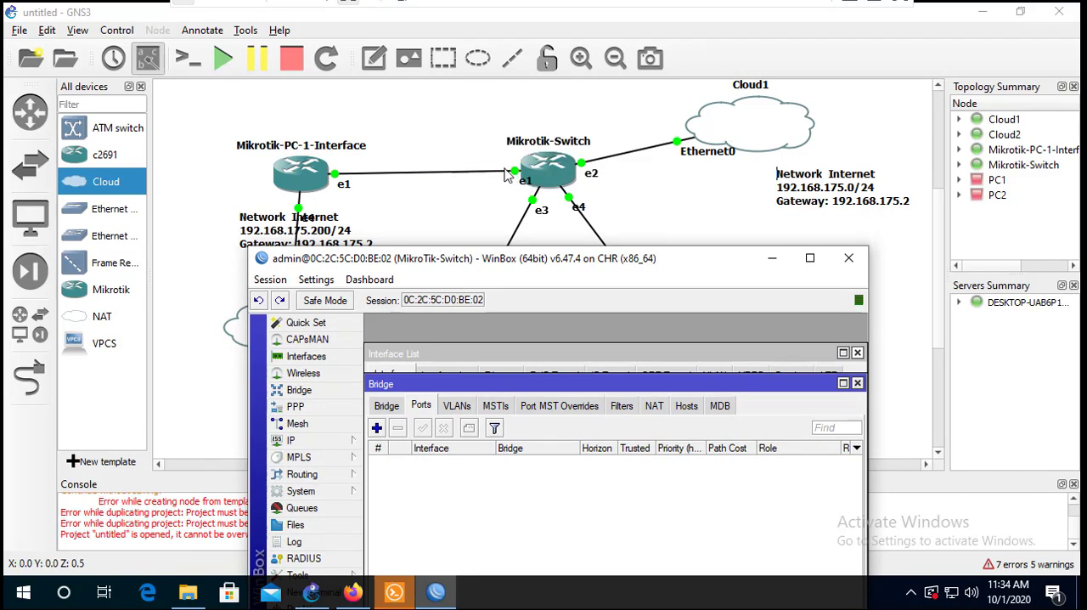
{"action": "left_click_drag", "start_coordinate": [545, 264], "coordinate": [508, 430]}
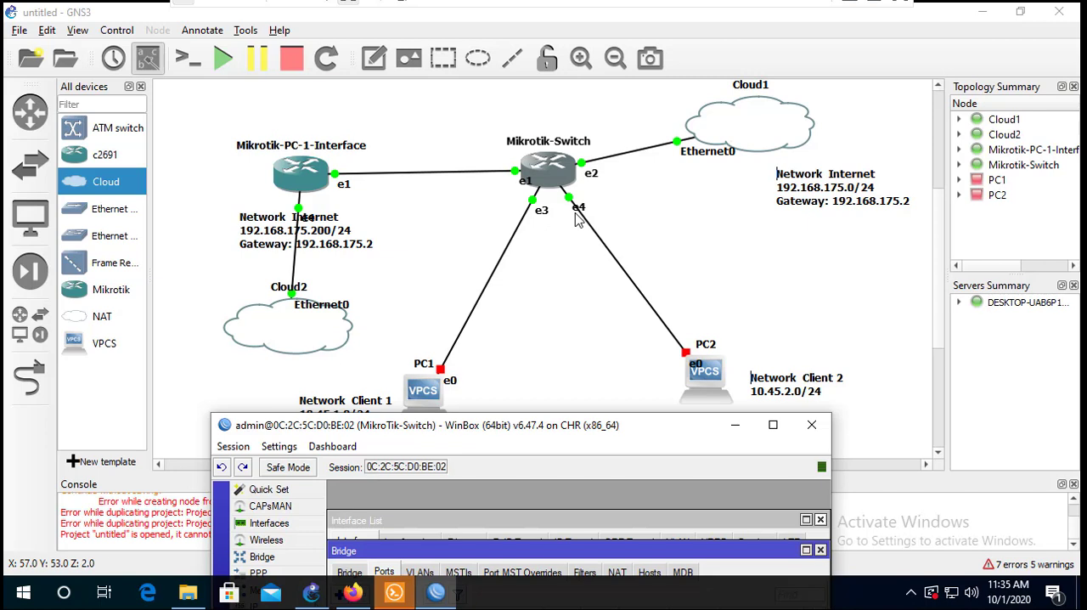
{"action": "left_click_drag", "start_coordinate": [543, 435], "coordinate": [509, 97]}
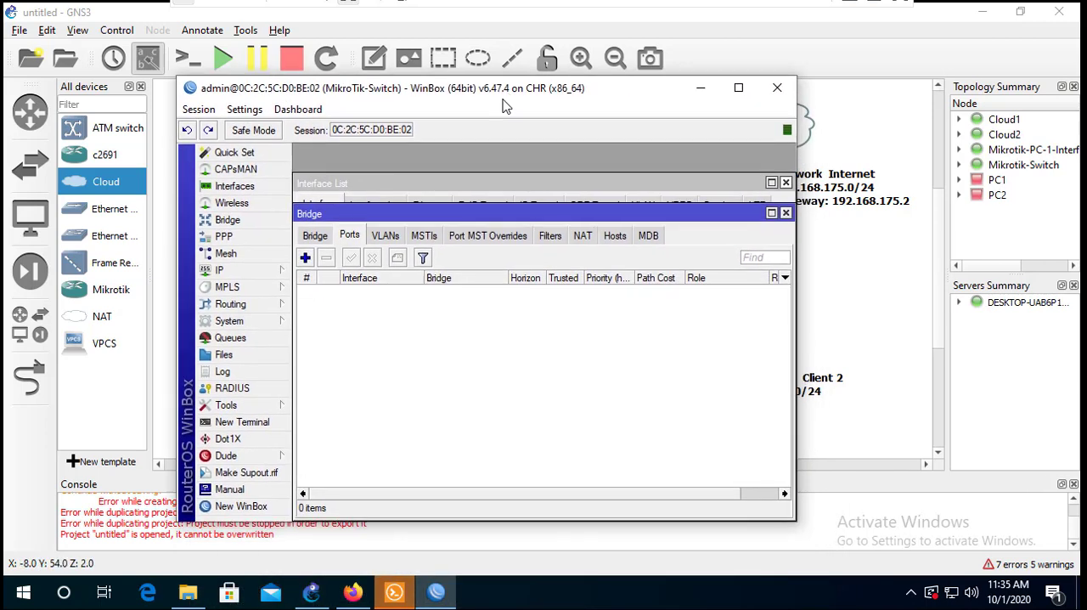
- Add ether1-R-Utama as a port of bridge1, keeping the default VLAN settings
{"action": "left_click", "coordinate": [305, 257]}
{"action": "left_click", "coordinate": [468, 294]}
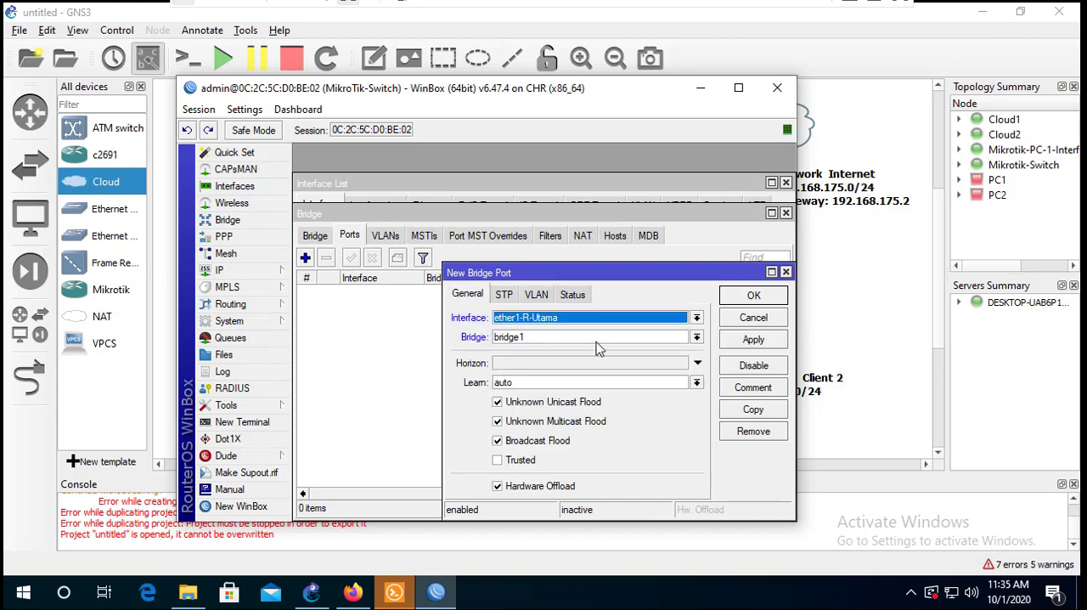
{"action": "left_click", "coordinate": [551, 319]}
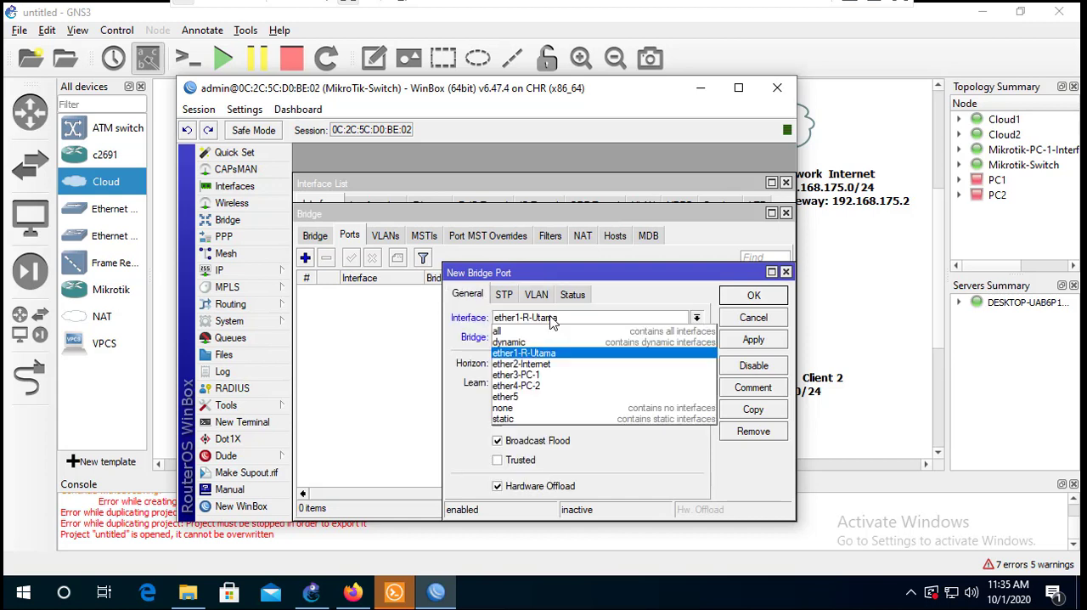
{"action": "left_click", "coordinate": [535, 352]}
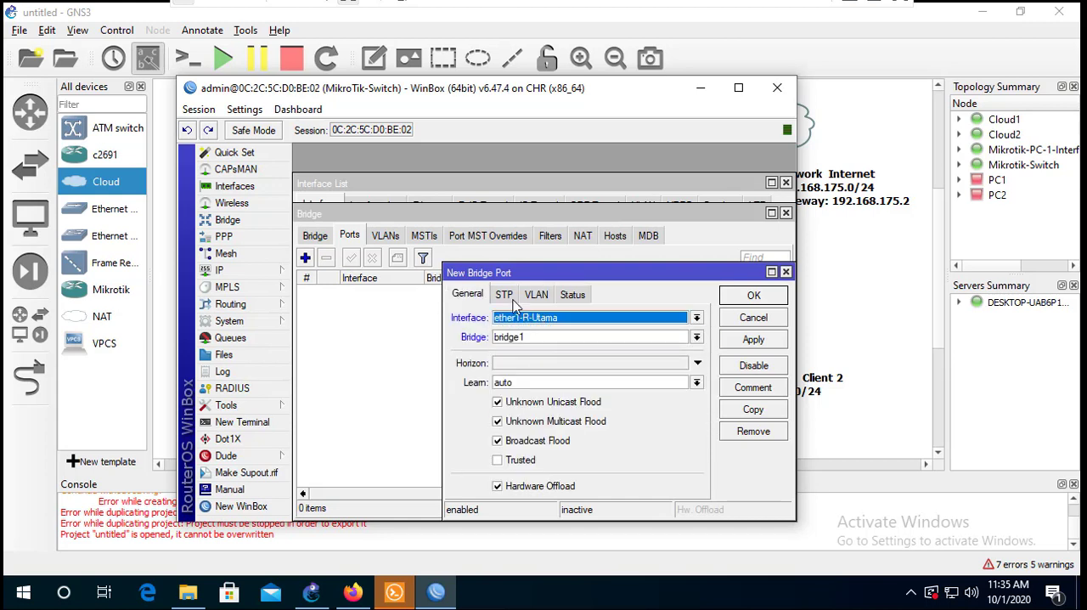
{"action": "left_click", "coordinate": [505, 294]}
{"action": "left_click", "coordinate": [535, 296]}
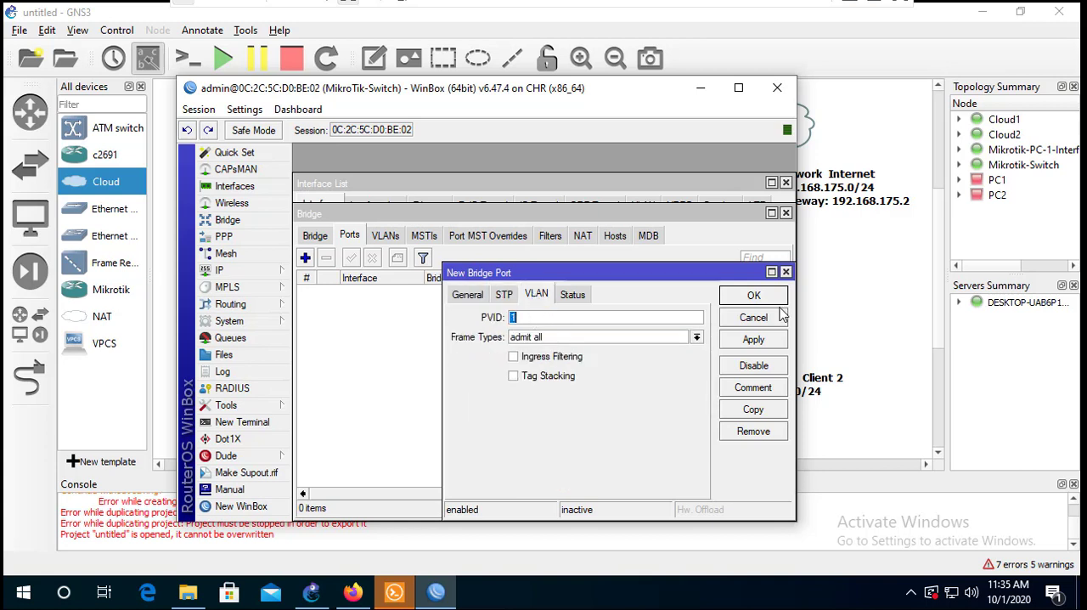
{"action": "left_click", "coordinate": [755, 296]}
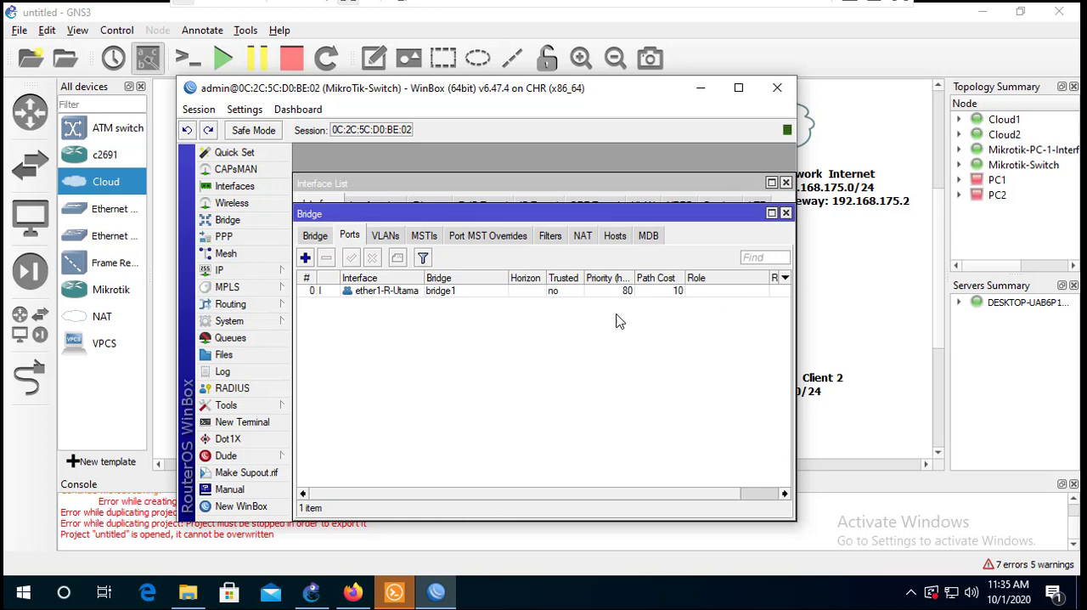
- Add ether3-PC-1 as a port of bridge1 with PVID 101
{"action": "left_click", "coordinate": [310, 264]}
{"action": "left_click", "coordinate": [473, 296]}
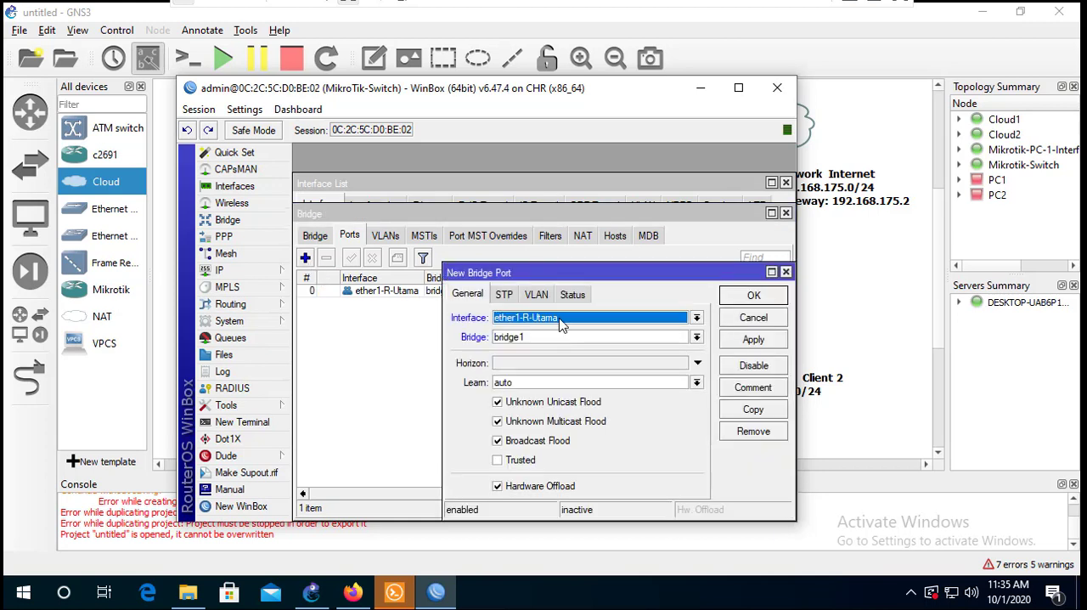
{"action": "left_click", "coordinate": [561, 322]}
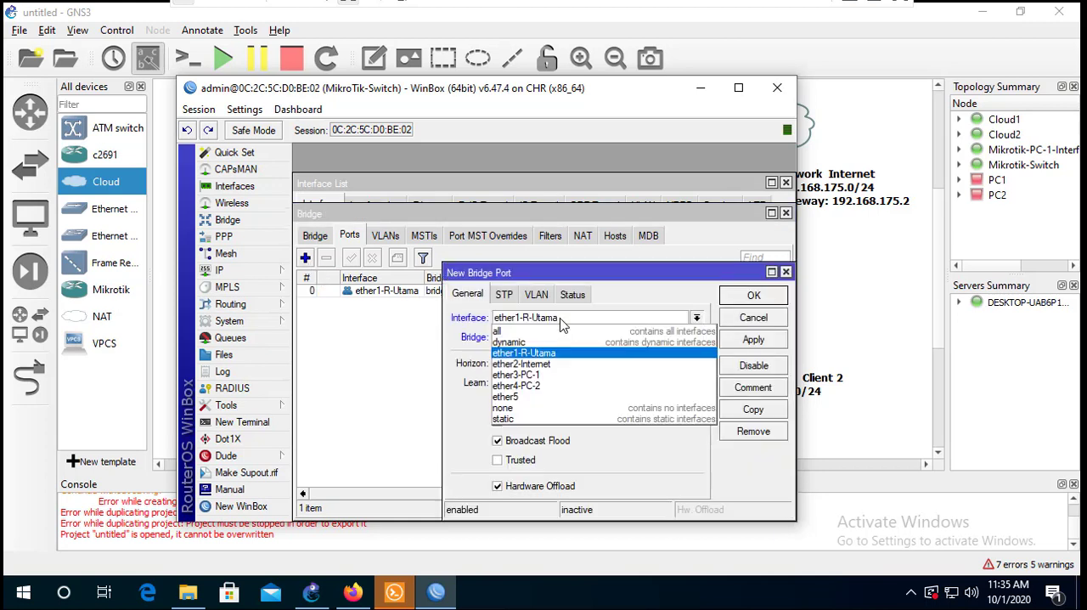
{"action": "left_click", "coordinate": [548, 375]}
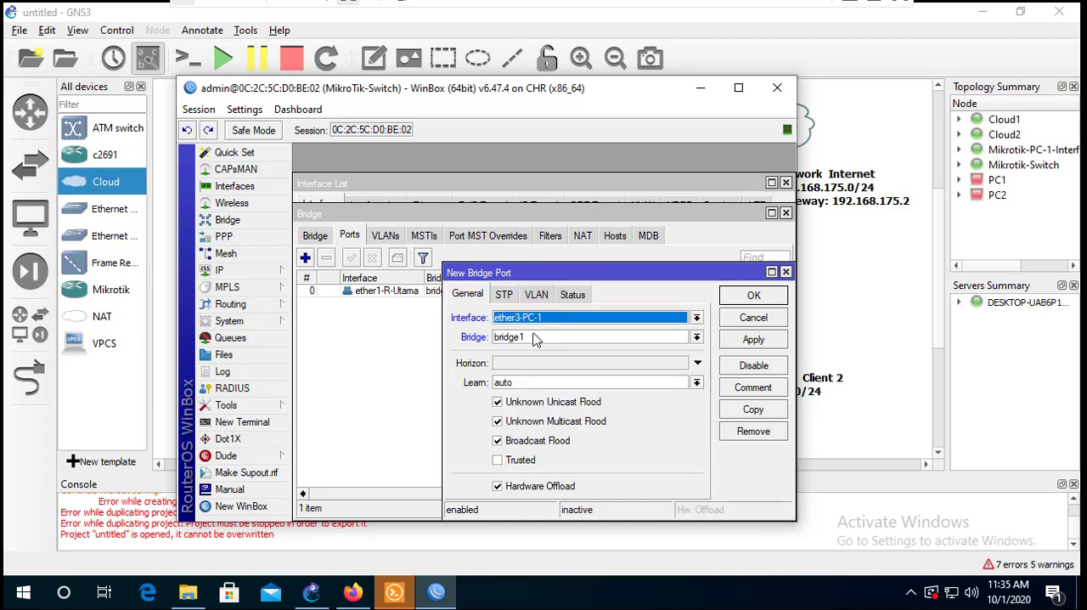
{"action": "left_click", "coordinate": [537, 299]}
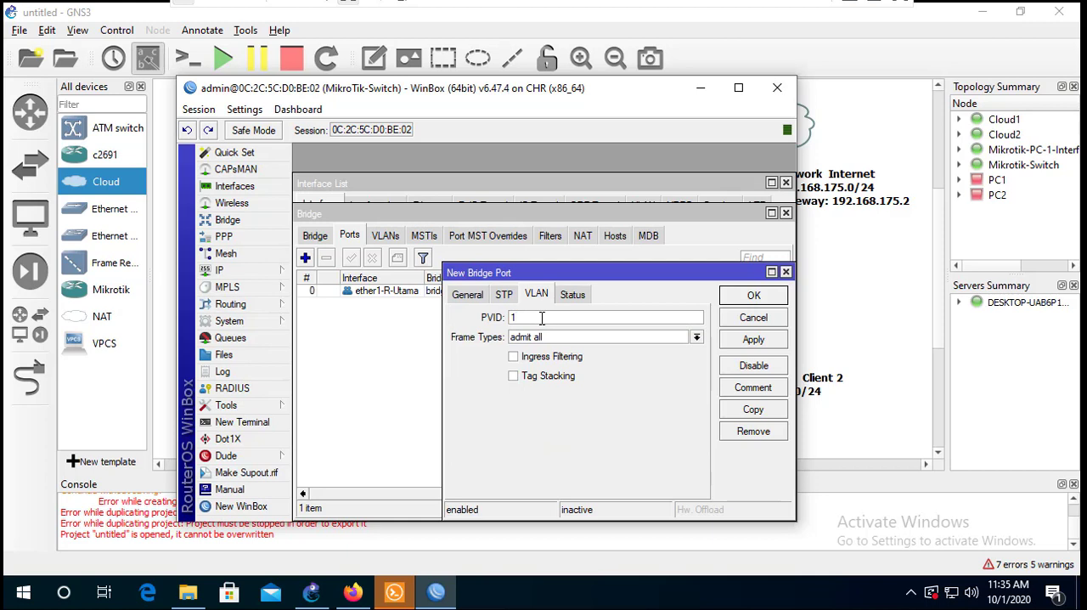
{"action": "left_click", "coordinate": [467, 295]}
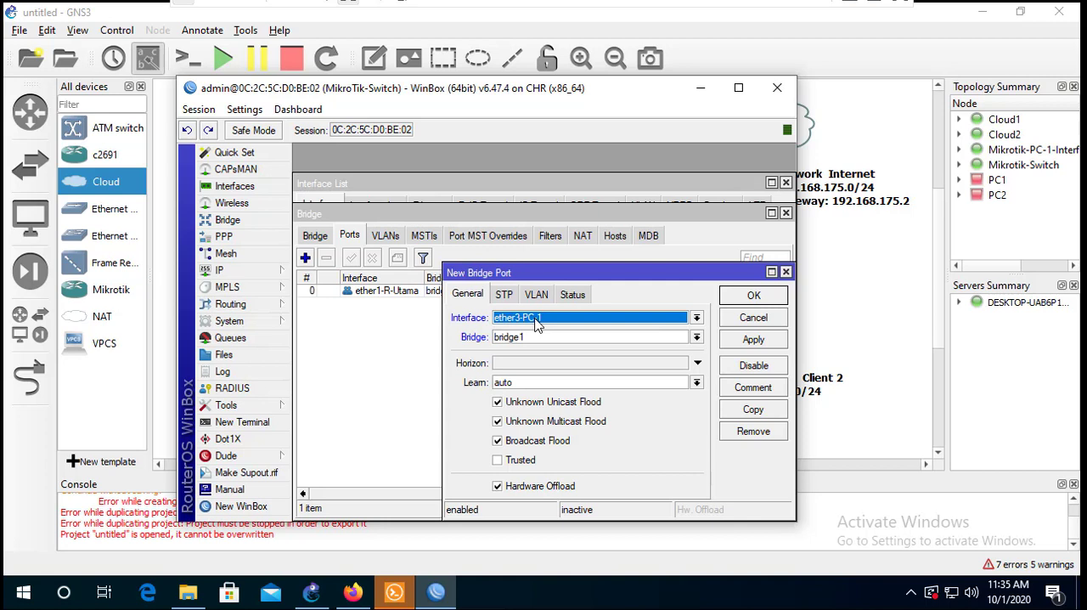
{"action": "left_click", "coordinate": [537, 294]}
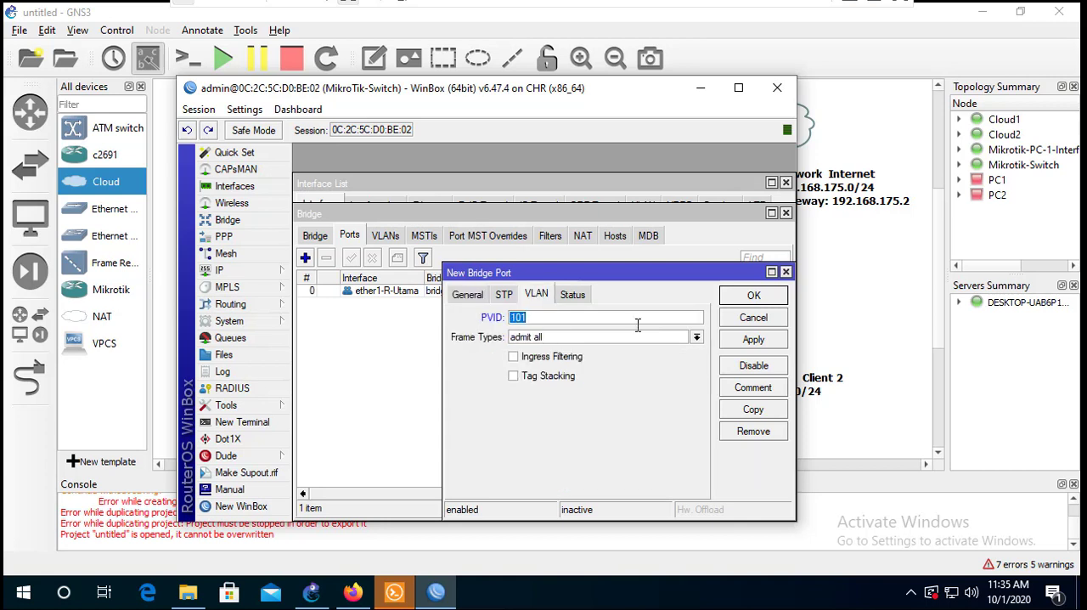
{"action": "left_click", "coordinate": [750, 297]}
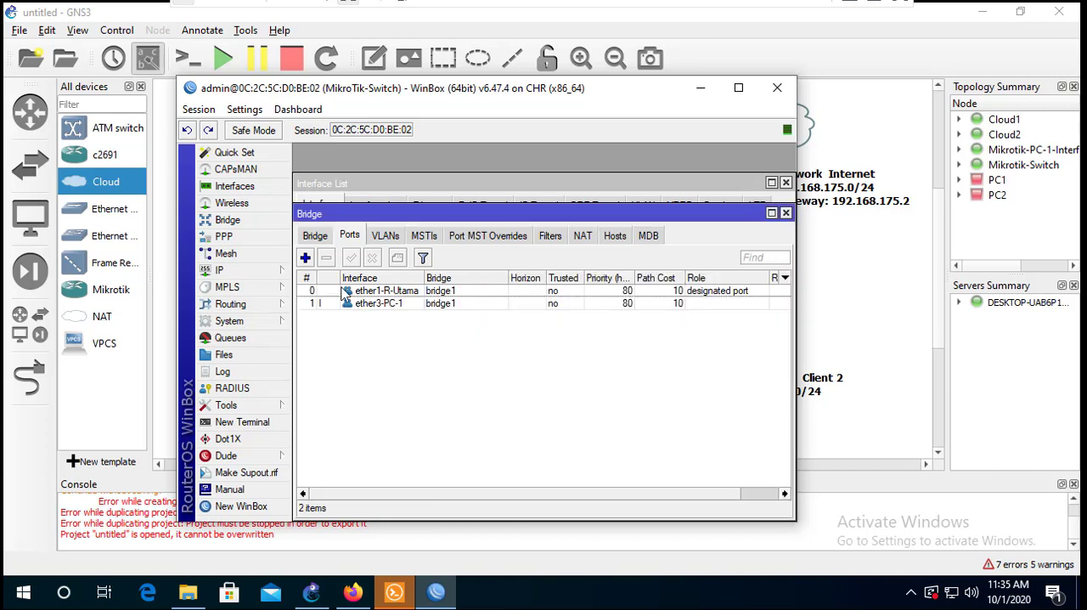
- Add ether4-PC-2 as a port of bridge1 with PVID 102
{"action": "left_click", "coordinate": [305, 257]}
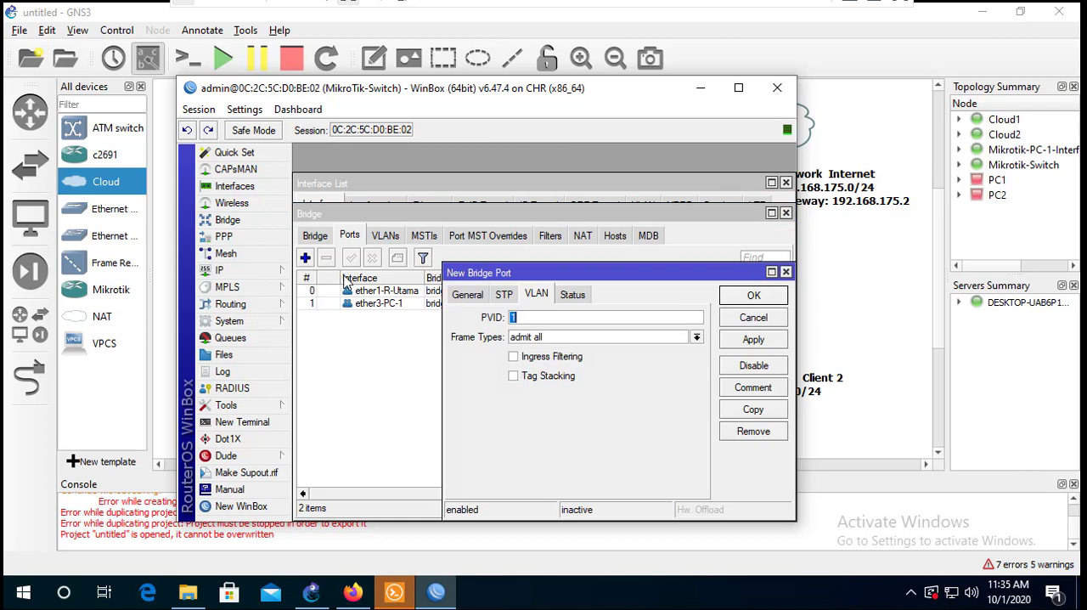
{"action": "left_click", "coordinate": [467, 294]}
{"action": "left_click", "coordinate": [599, 318]}
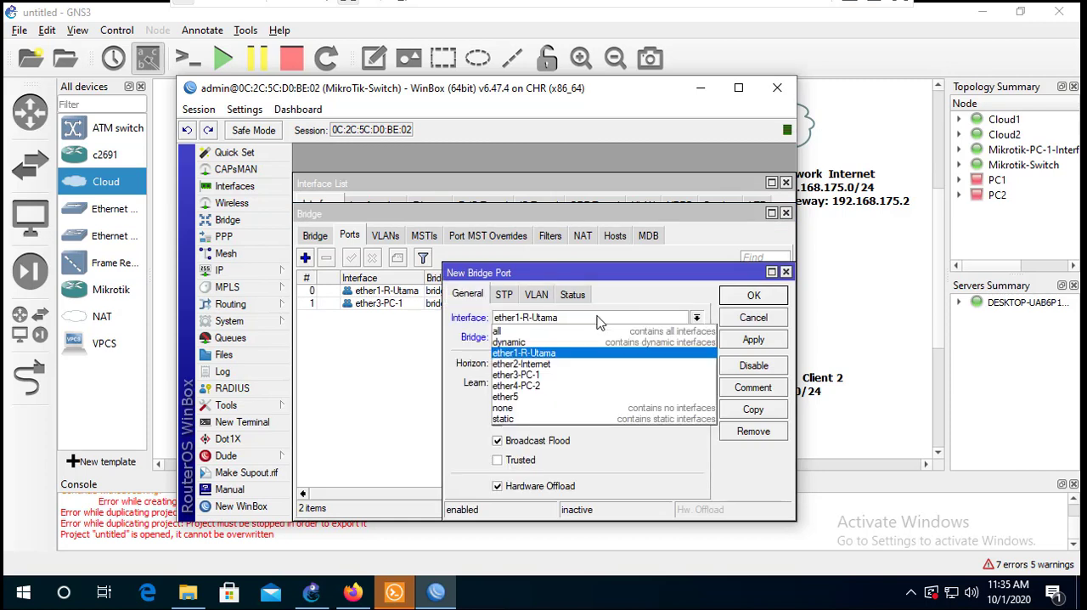
{"action": "left_click", "coordinate": [557, 386]}
{"action": "left_click", "coordinate": [537, 294]}
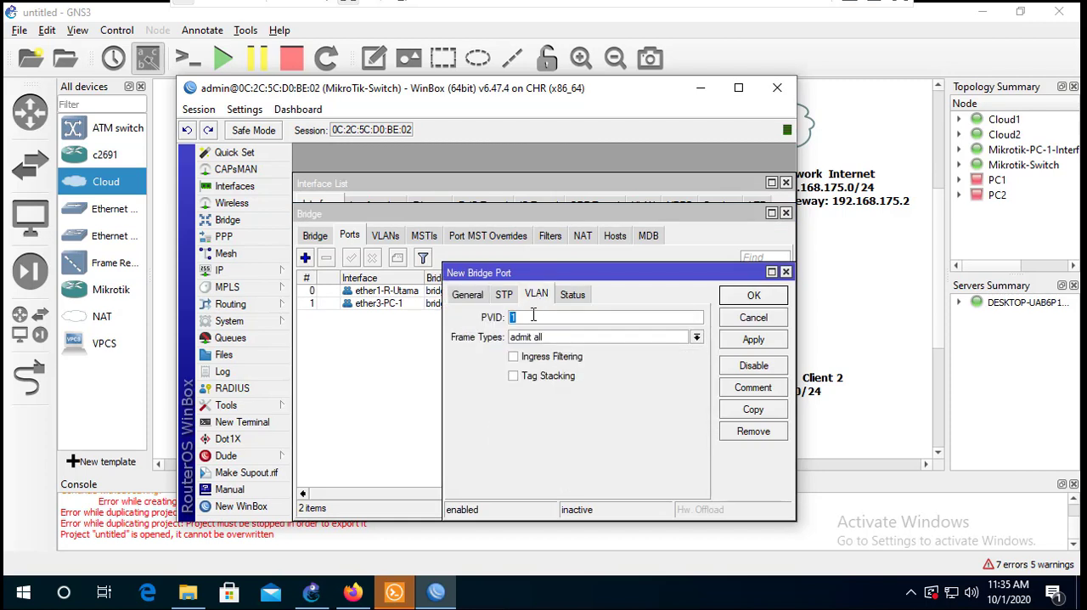
{"action": "type", "text": "102"}
{"action": "left_click", "coordinate": [754, 295]}
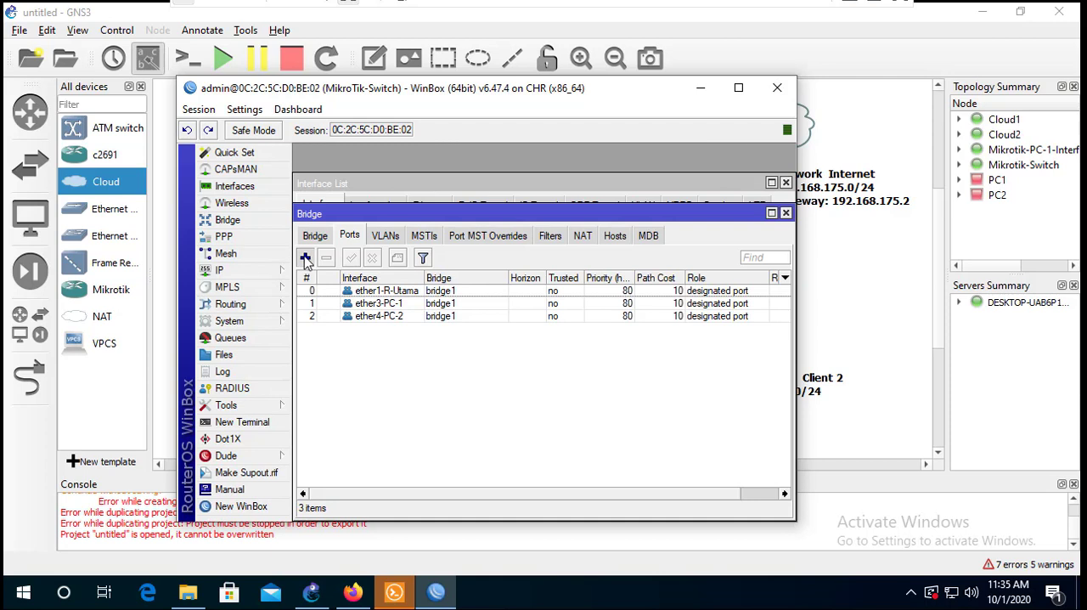
- Add ether2-Internet as a port of bridge1 with PVID 100
{"action": "left_click", "coordinate": [305, 257]}
{"action": "left_click", "coordinate": [467, 294]}
{"action": "left_click", "coordinate": [536, 317]}
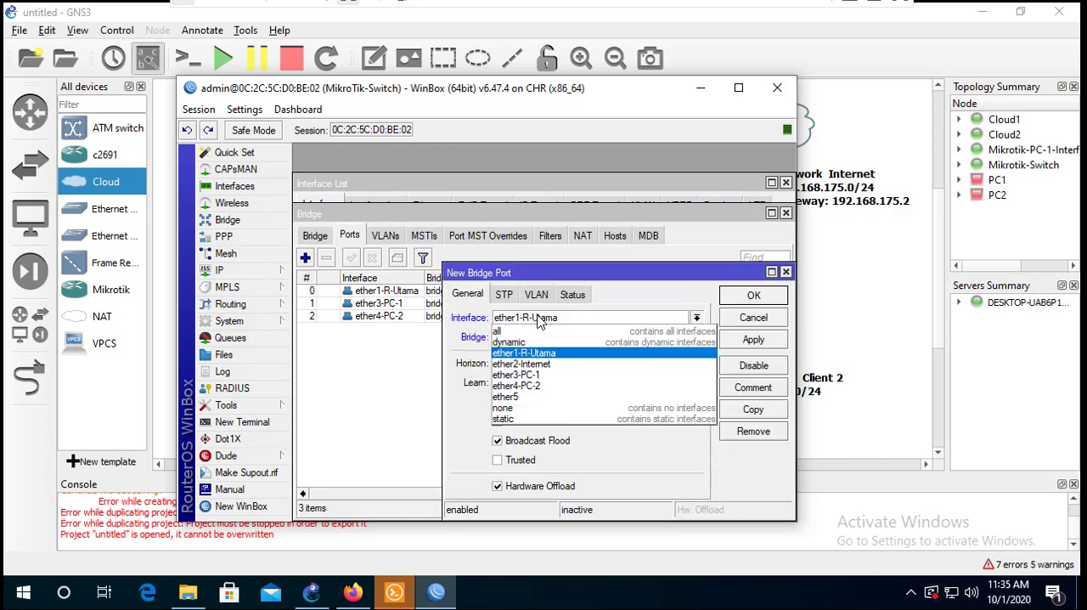
{"action": "left_click", "coordinate": [543, 363]}
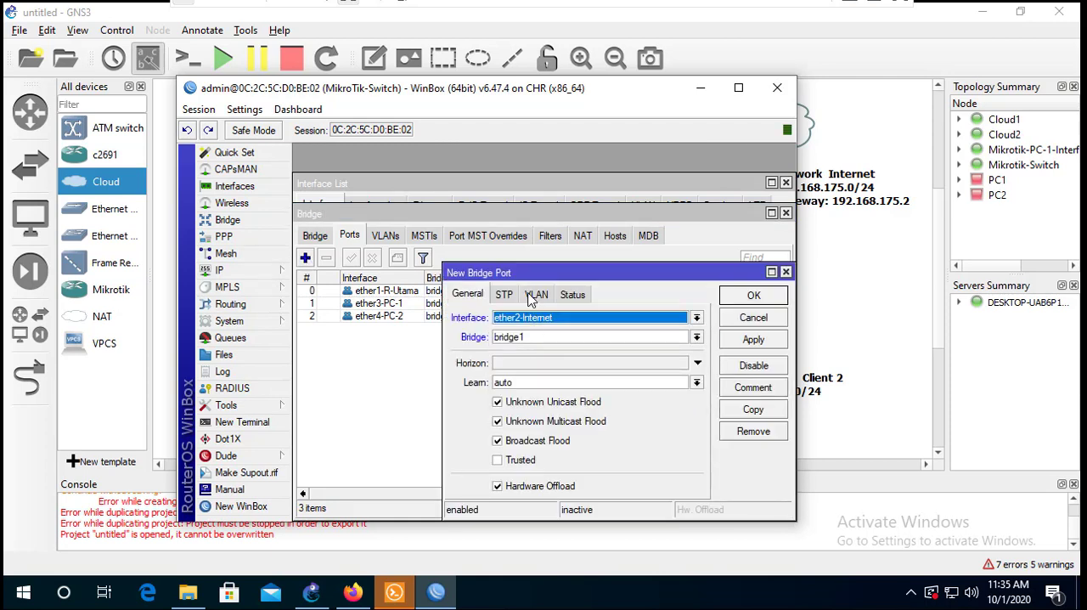
{"action": "left_click", "coordinate": [534, 294]}
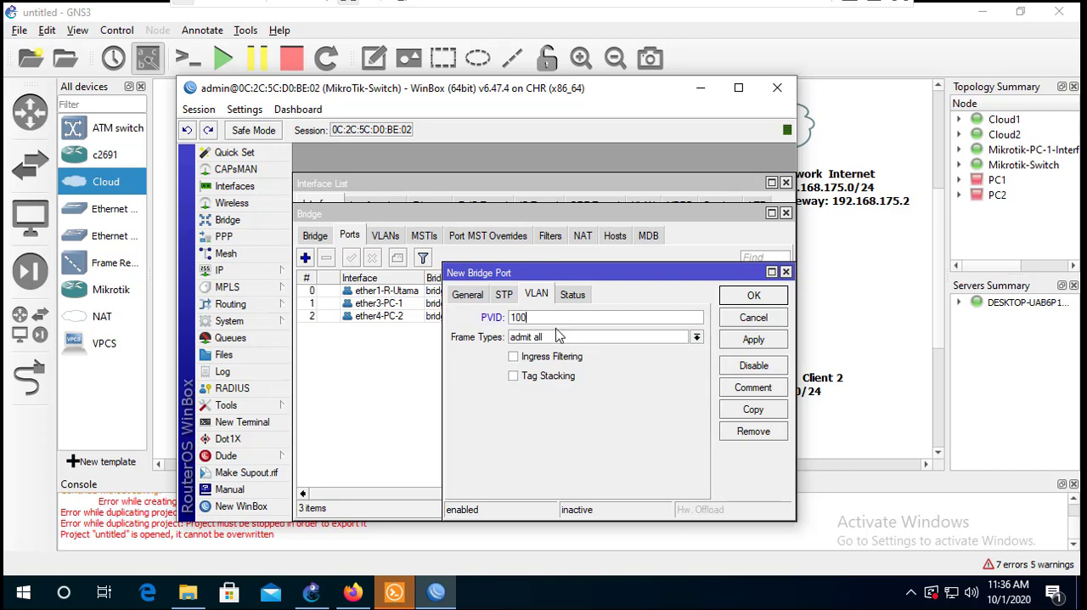
{"action": "left_click", "coordinate": [734, 304]}
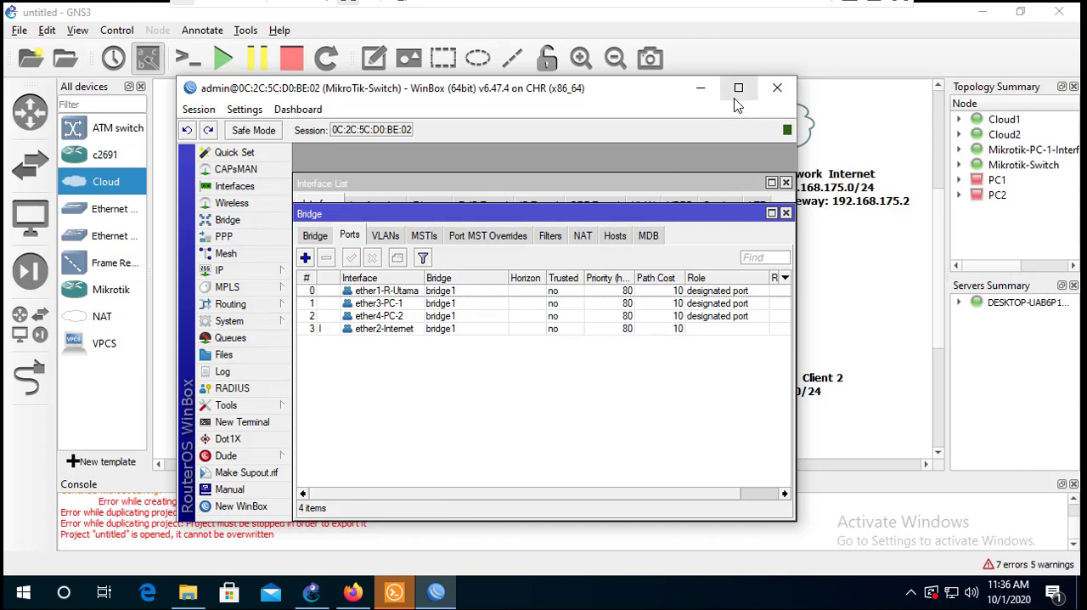
- Look at the GNS3 topology behind the switch session, return to WinBox and reconnect to MikroTik-Switch
{"action": "left_click", "coordinate": [699, 88]}
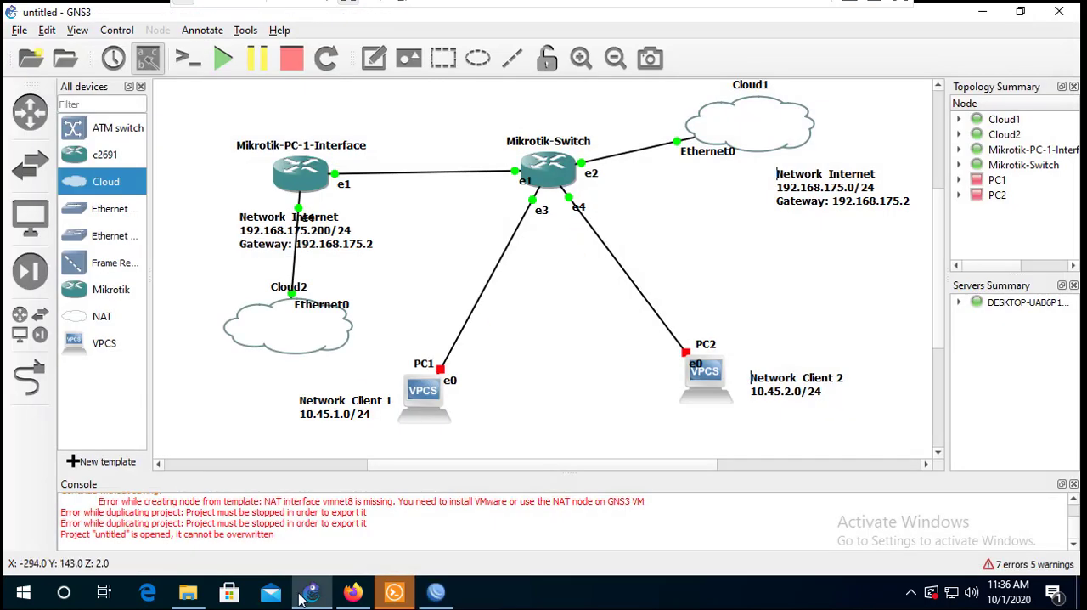
{"action": "left_click", "coordinate": [436, 588]}
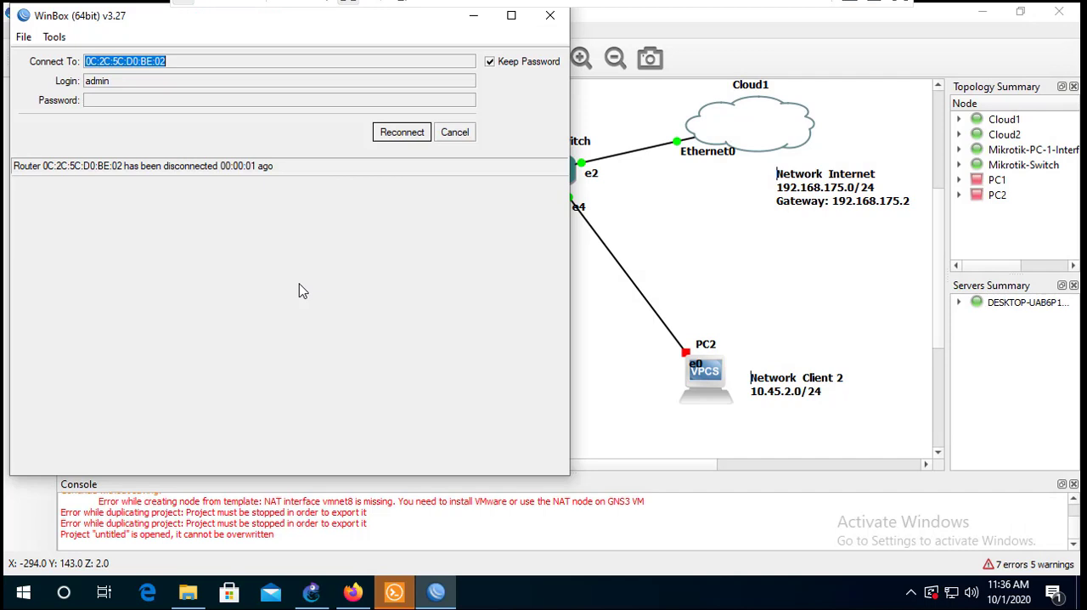
{"action": "left_click", "coordinate": [402, 133]}
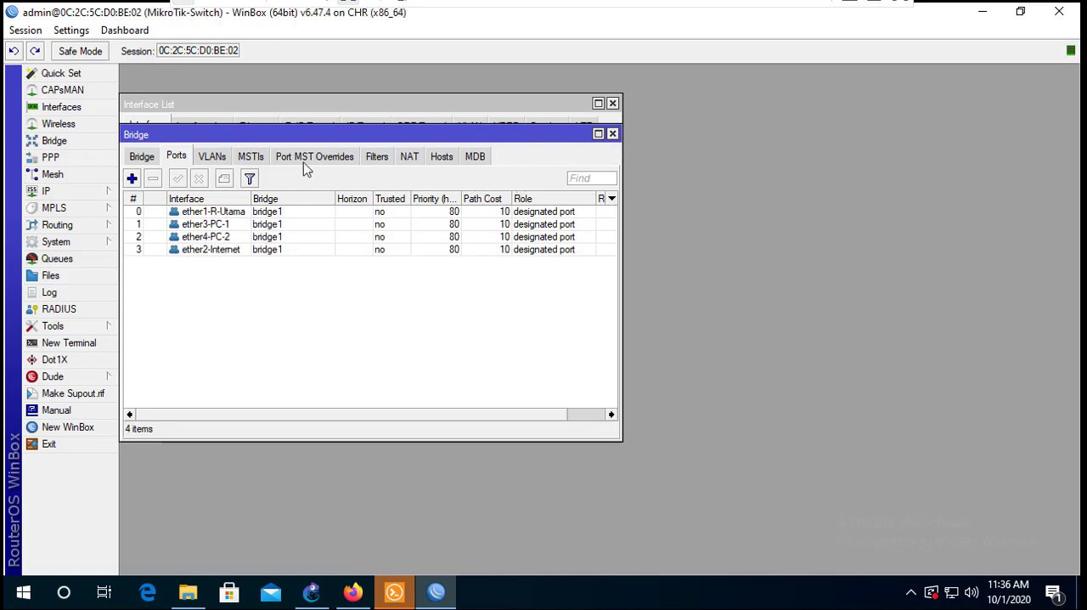
- Start a new bridge VLAN entry on bridge1 with VLAN ID 100
{"action": "left_click", "coordinate": [212, 157]}
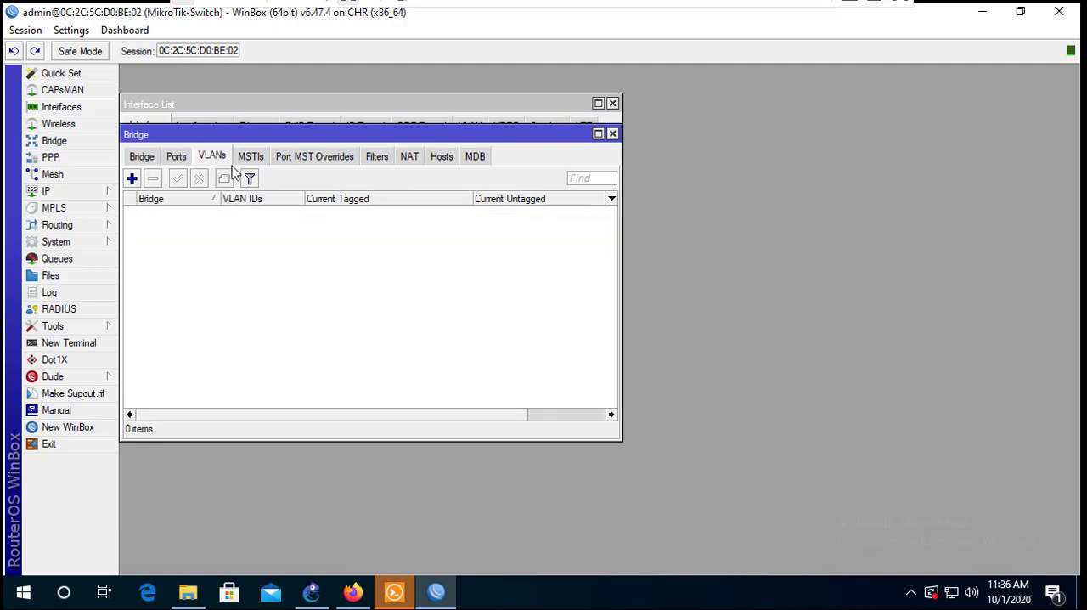
{"action": "left_click", "coordinate": [132, 180]}
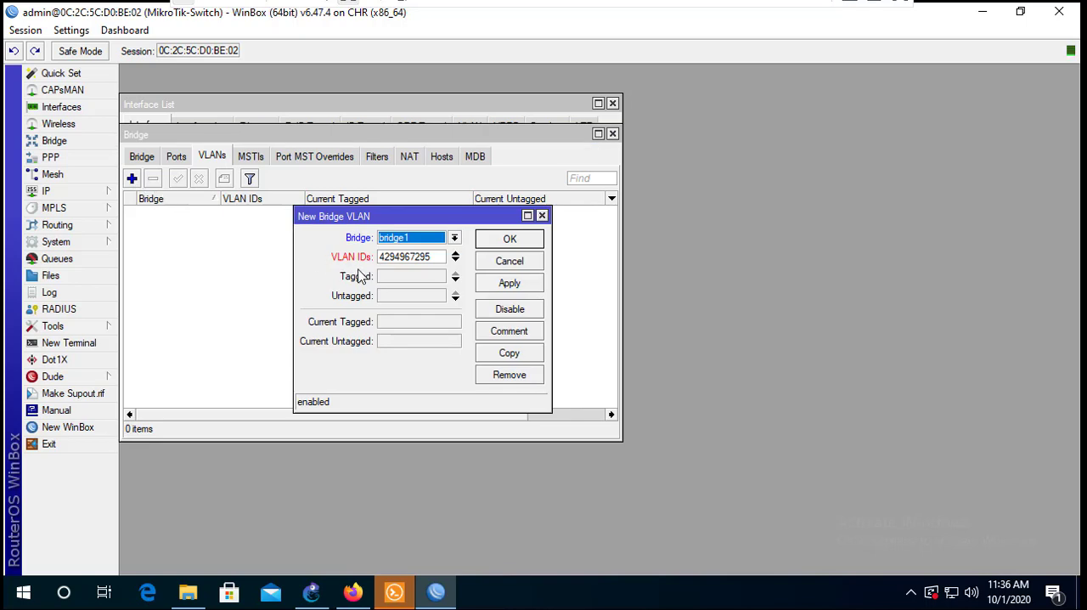
{"action": "left_click", "coordinate": [418, 243]}
{"action": "left_click", "coordinate": [418, 239]}
{"action": "double_click", "coordinate": [438, 258]}
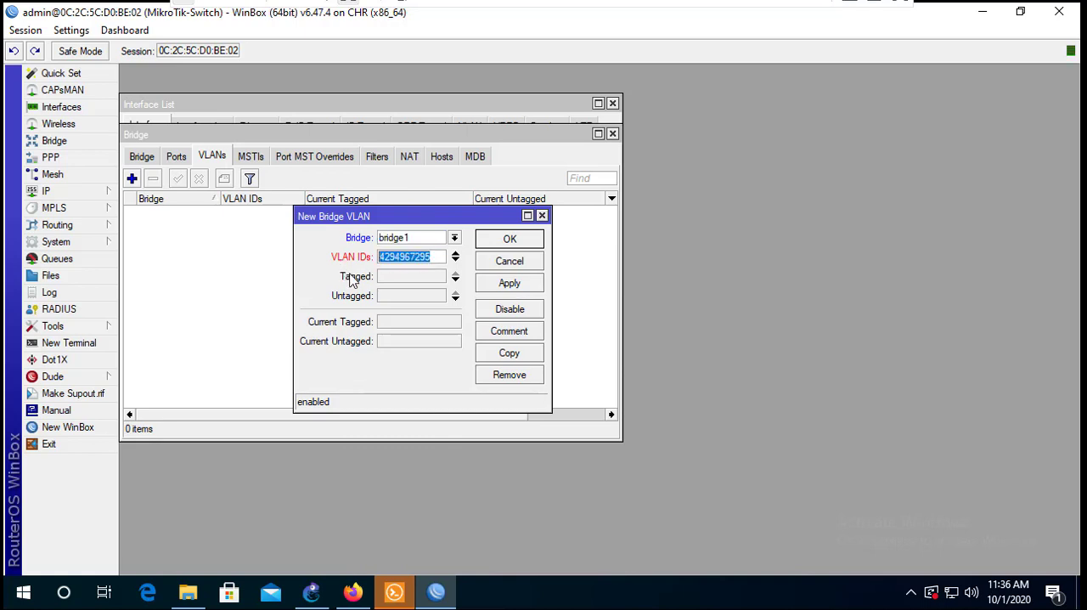
{"action": "type", "text": "100"}
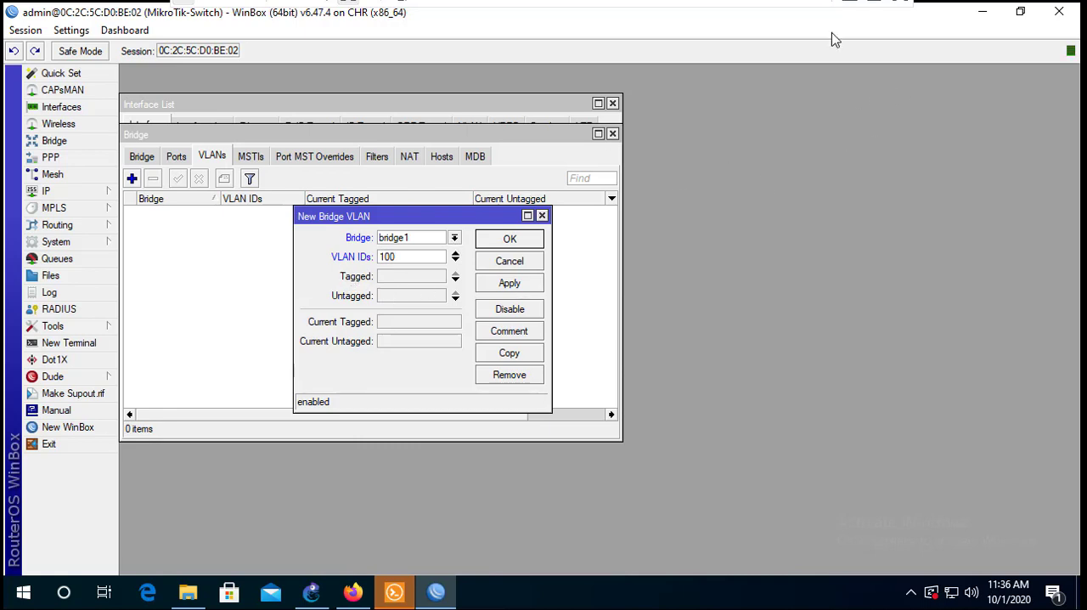
- Set ether1-R-Utama as the tagged interface of VLAN 100, moving the unmaximized session window to check the switch's links in the topology
{"action": "left_click", "coordinate": [1020, 12]}
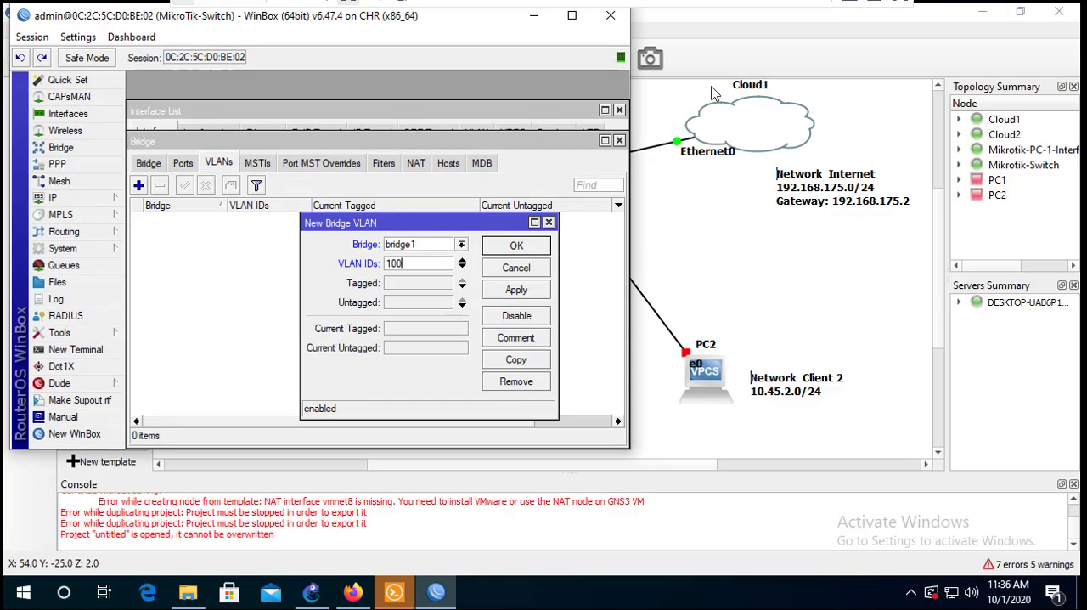
{"action": "left_click_drag", "start_coordinate": [513, 28], "coordinate": [577, 80]}
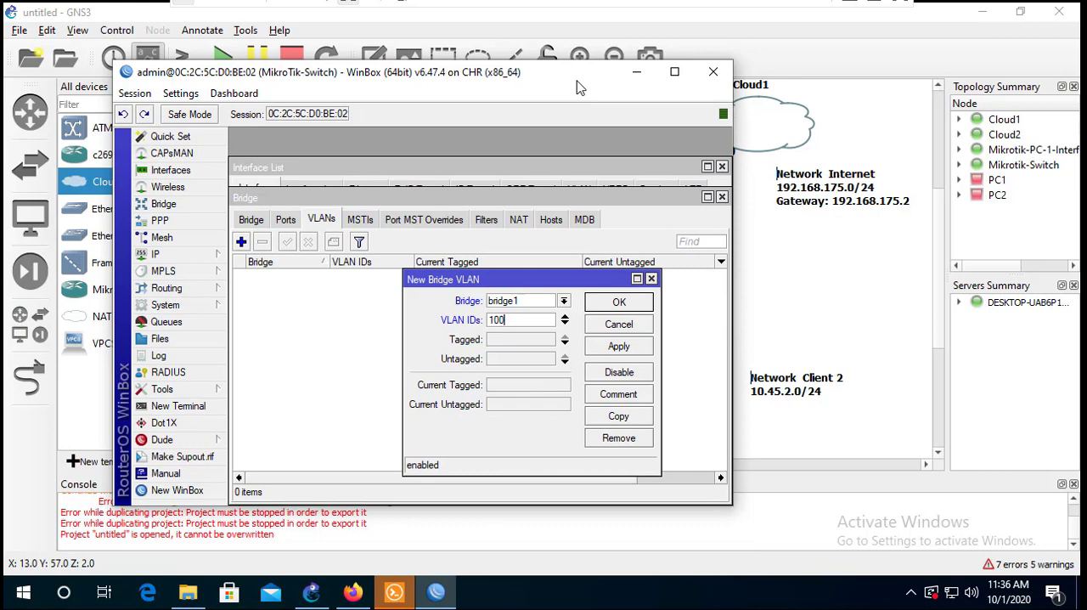
{"action": "left_click", "coordinate": [535, 347]}
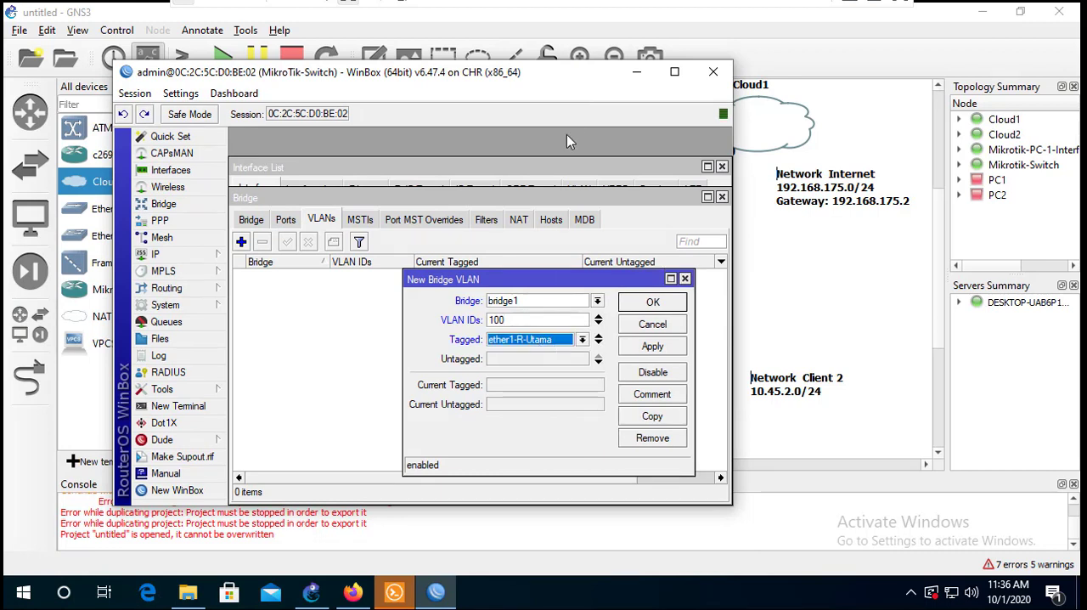
{"action": "left_click_drag", "start_coordinate": [548, 75], "coordinate": [521, 266]}
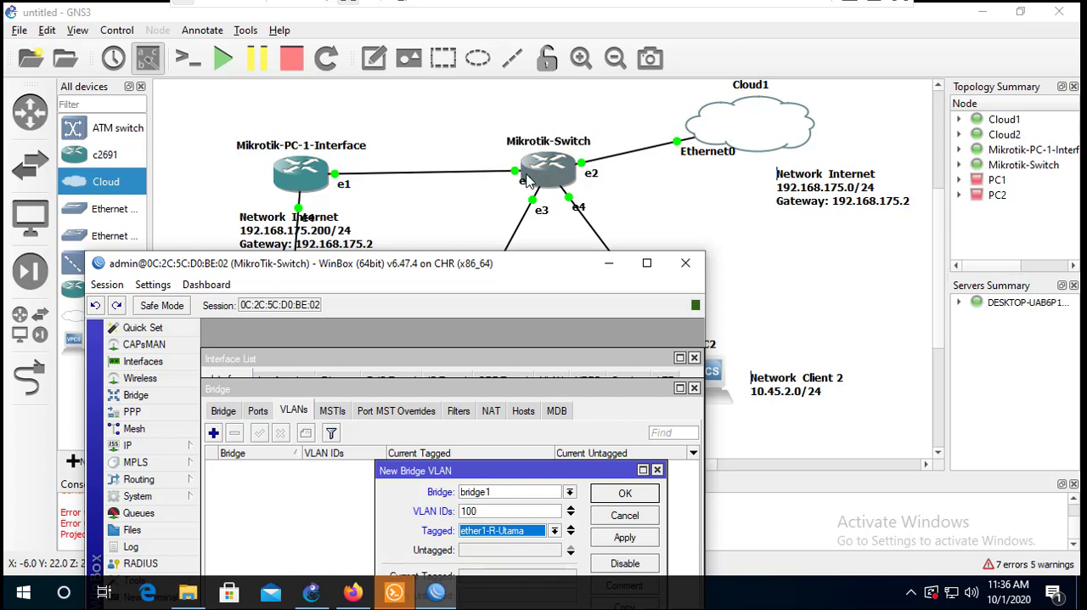
{"action": "left_click_drag", "start_coordinate": [482, 269], "coordinate": [472, 119]}
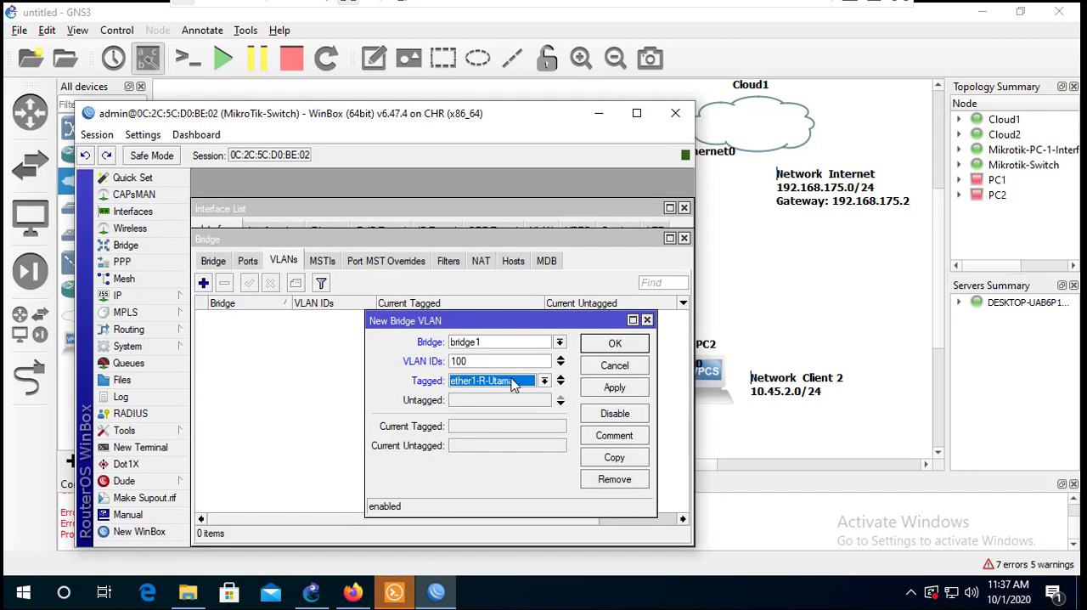
- Set ether2-Internet as the untagged interface of VLAN 100 and shift the session window slightly aside
{"action": "left_click", "coordinate": [498, 403]}
{"action": "left_click", "coordinate": [501, 408]}
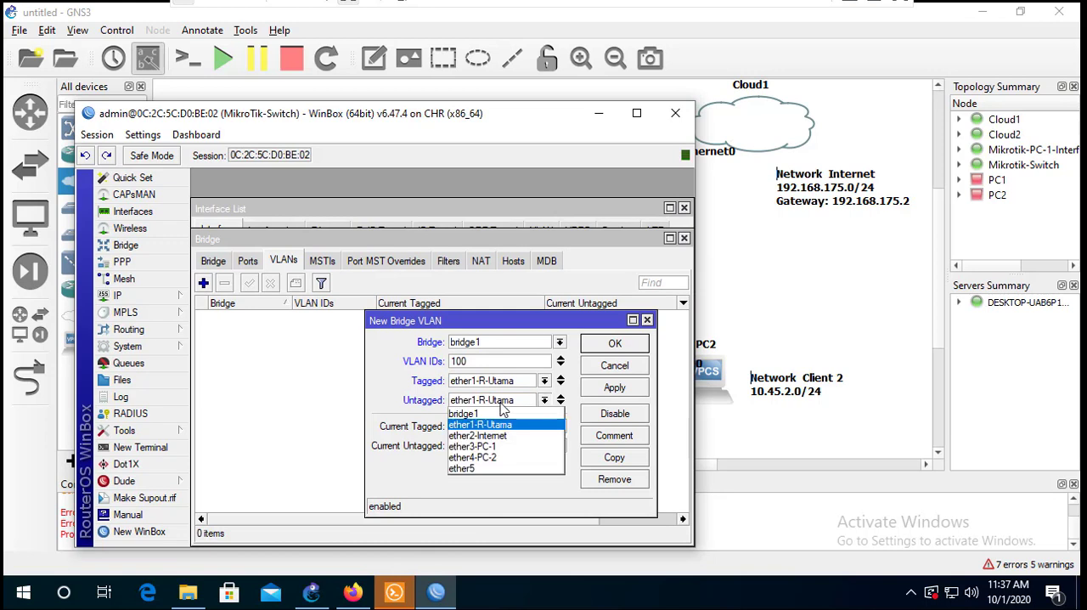
{"action": "left_click", "coordinate": [498, 437]}
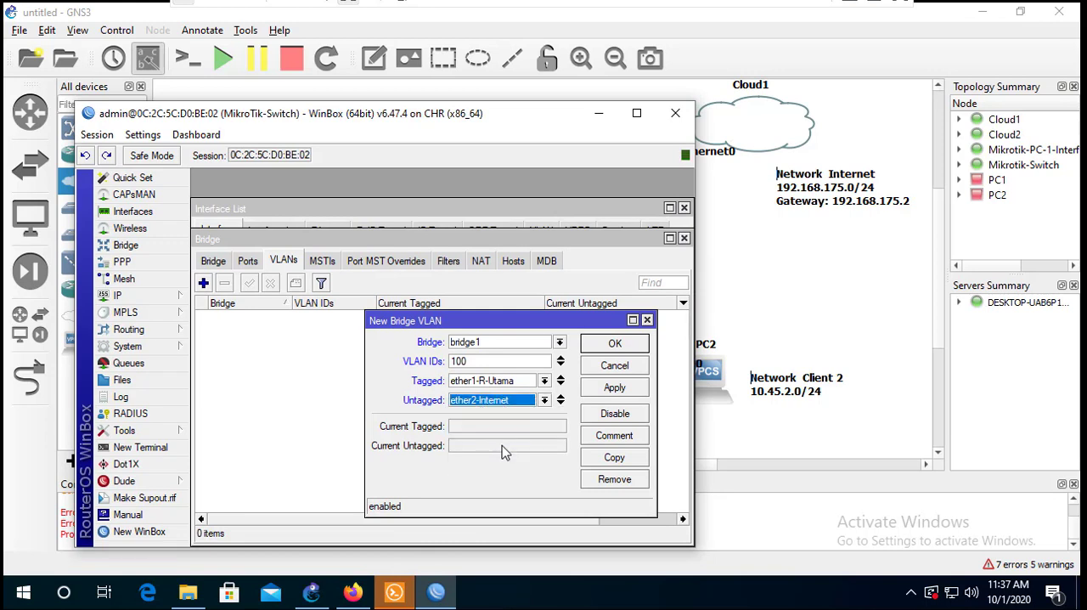
{"action": "left_click_drag", "start_coordinate": [511, 129], "coordinate": [487, 132]}
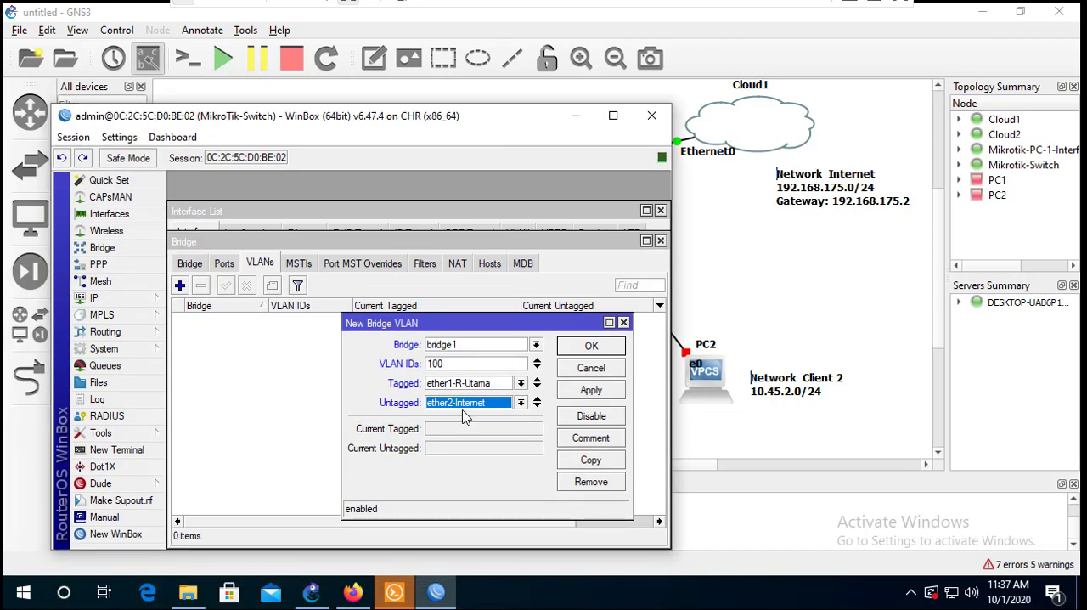
- Save the VLAN 100 entry and start another bridge VLAN entry on bridge1 with VLAN ID 101
{"action": "left_click", "coordinate": [591, 391]}
{"action": "left_click", "coordinate": [591, 346]}
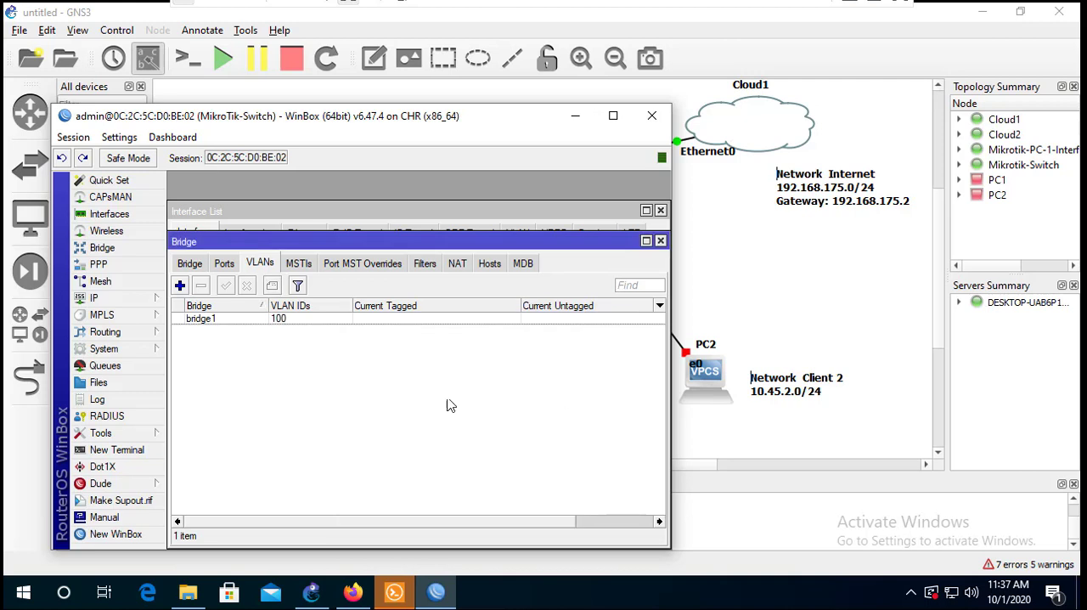
{"action": "left_click", "coordinate": [179, 285]}
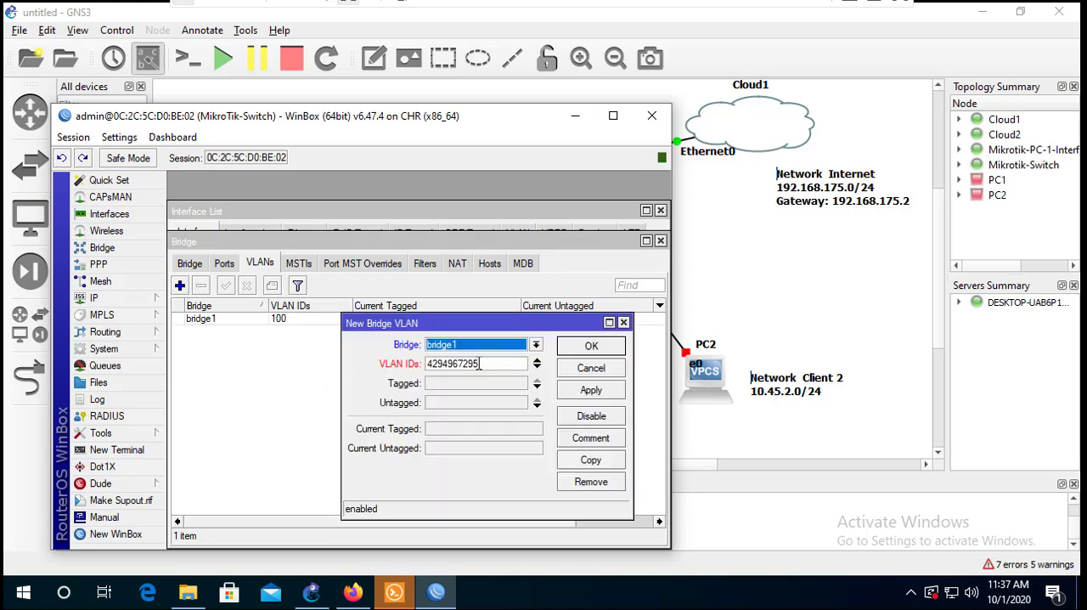
{"action": "left_click_drag", "start_coordinate": [500, 365], "coordinate": [370, 374]}
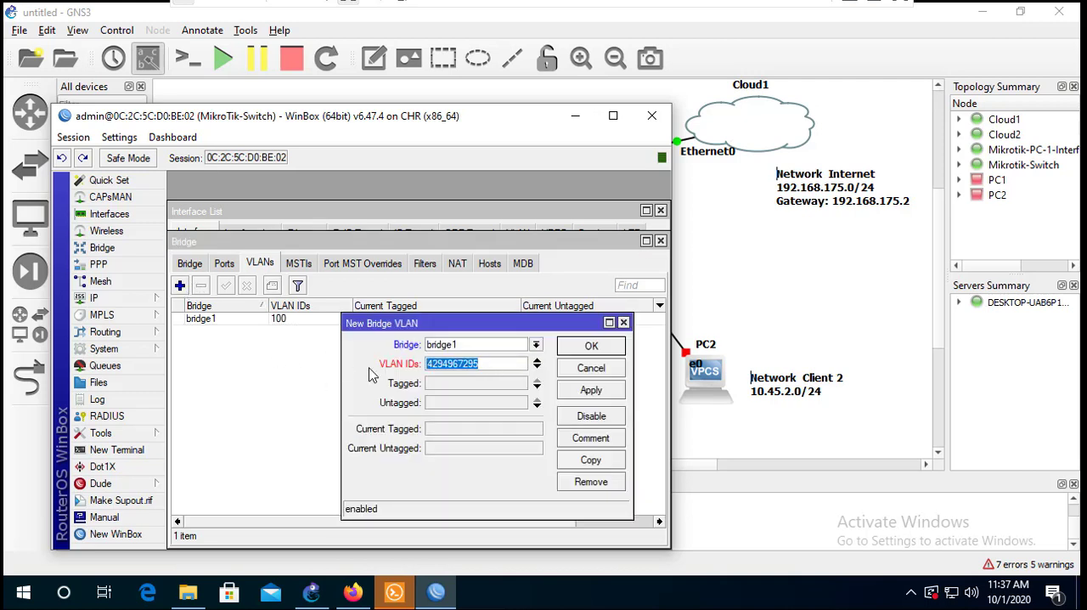
{"action": "type", "text": "101"}
- Set ether1-R-Utama as tagged and ether3-PC-1 as untagged interface of VLAN 101, and save the entry
{"action": "left_click", "coordinate": [459, 386]}
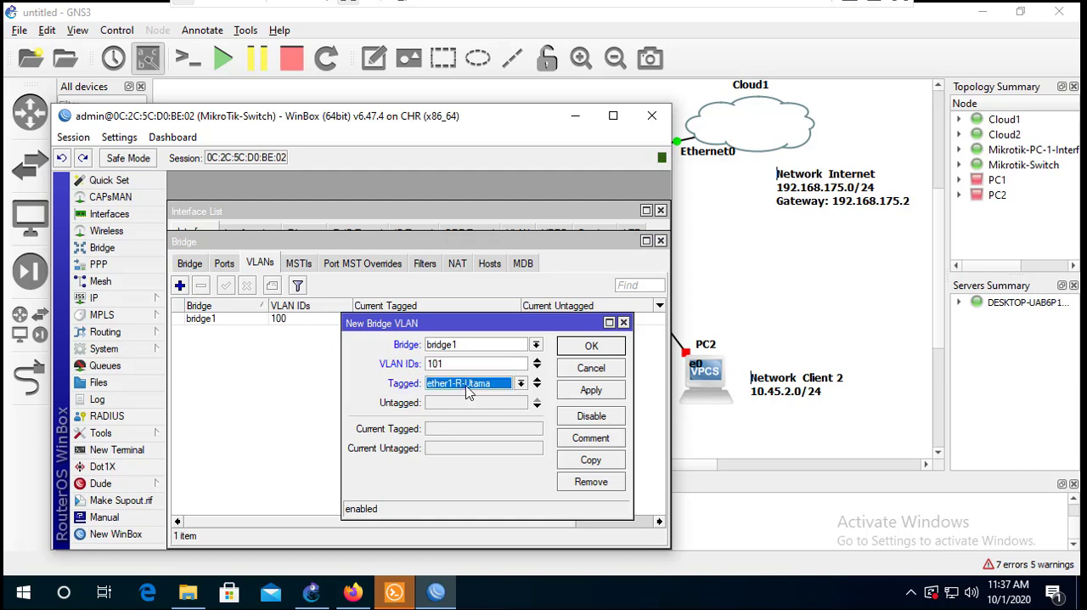
{"action": "left_click", "coordinate": [469, 385]}
{"action": "left_click", "coordinate": [469, 408]}
{"action": "left_click", "coordinate": [470, 406]}
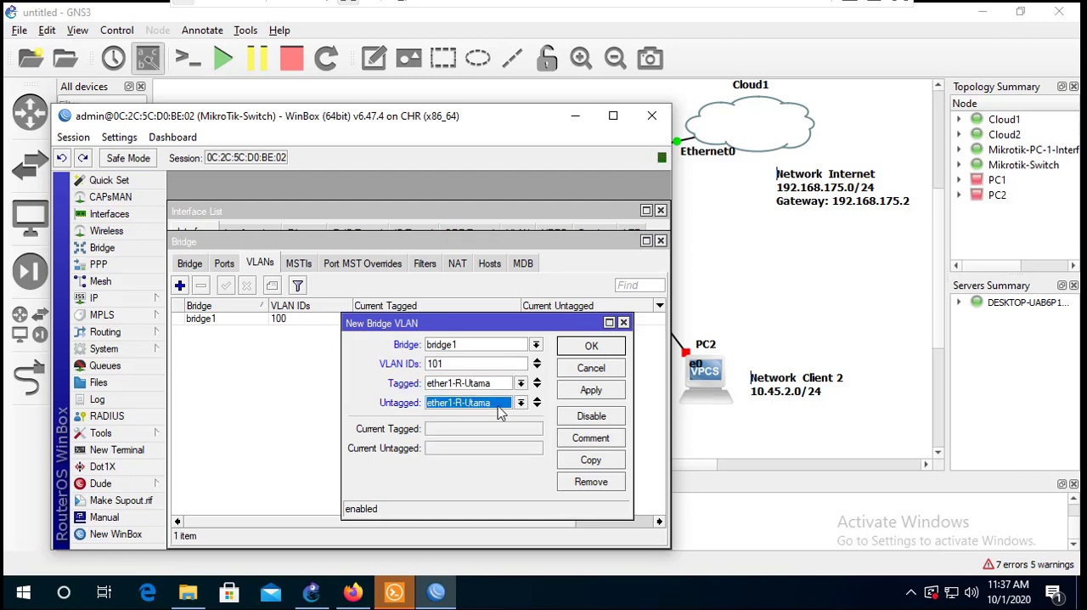
{"action": "left_click", "coordinate": [503, 408]}
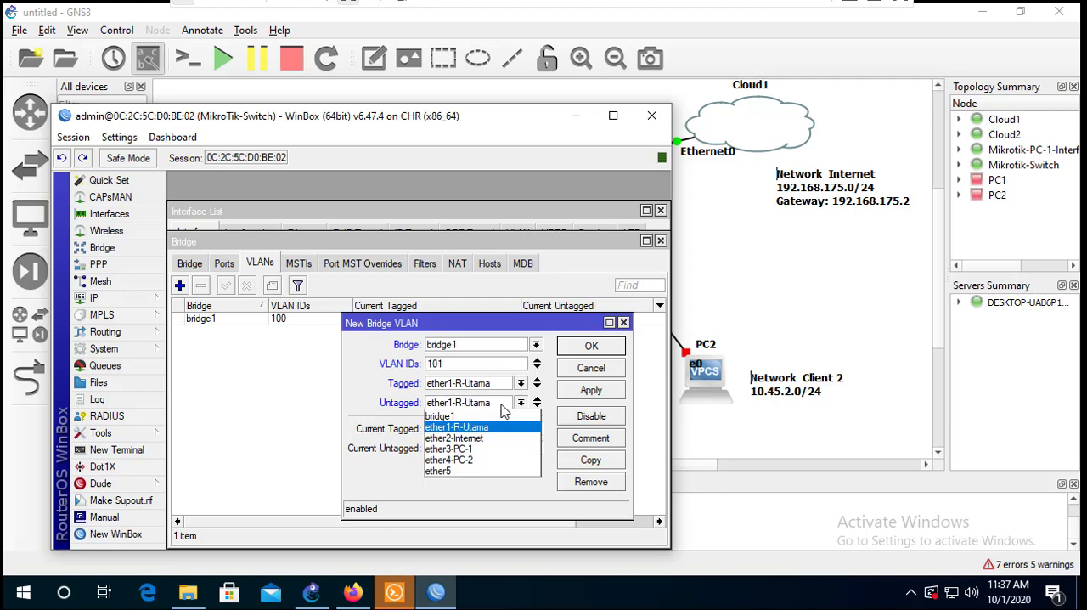
{"action": "left_click", "coordinate": [478, 448]}
{"action": "left_click", "coordinate": [579, 392]}
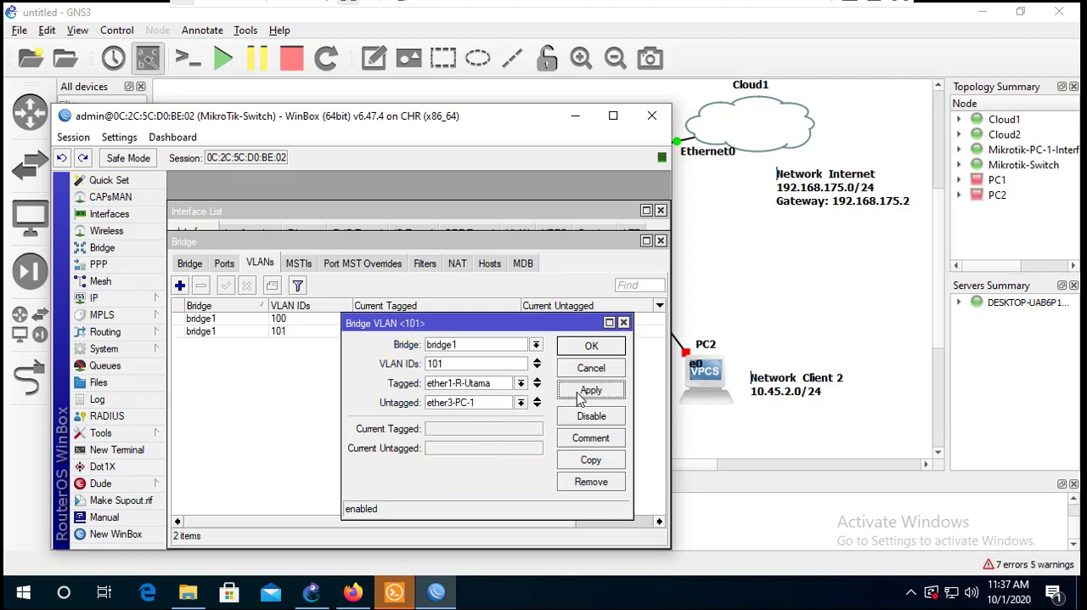
{"action": "left_click", "coordinate": [589, 348]}
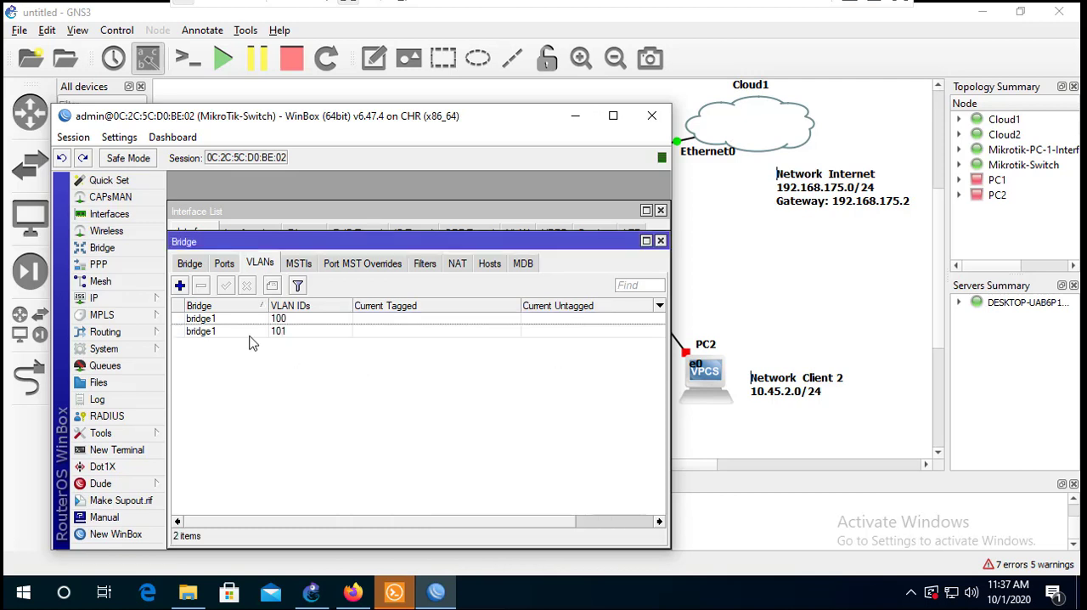
- Start a new bridge VLAN entry on bridge1 with VLAN ID 102 and ether1-R-Utama as its tagged interface
{"action": "left_click", "coordinate": [180, 286]}
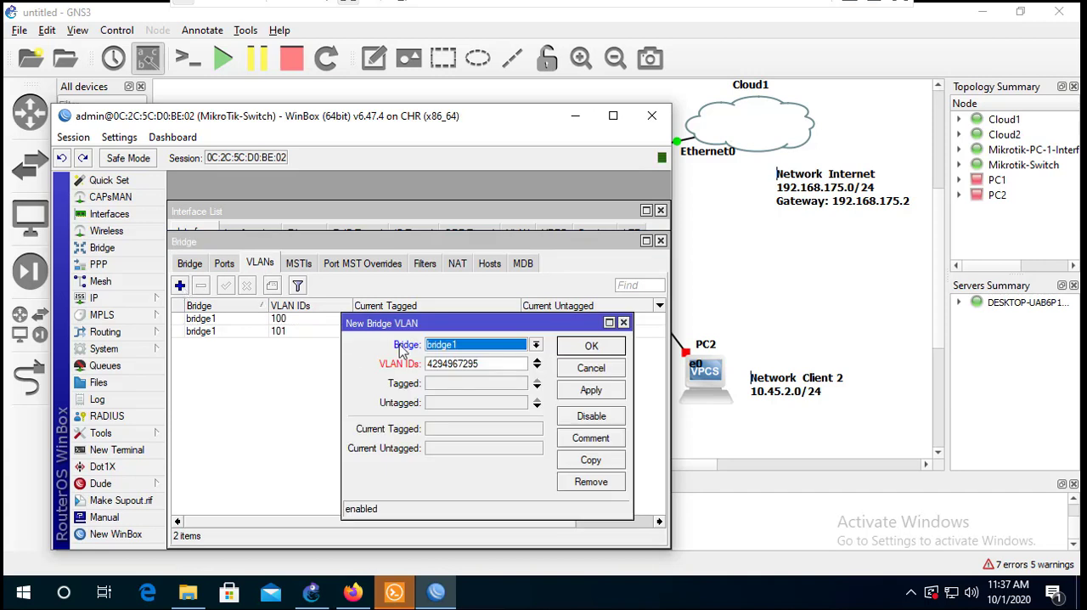
{"action": "double_click", "coordinate": [486, 365]}
{"action": "type", "text": "102"}
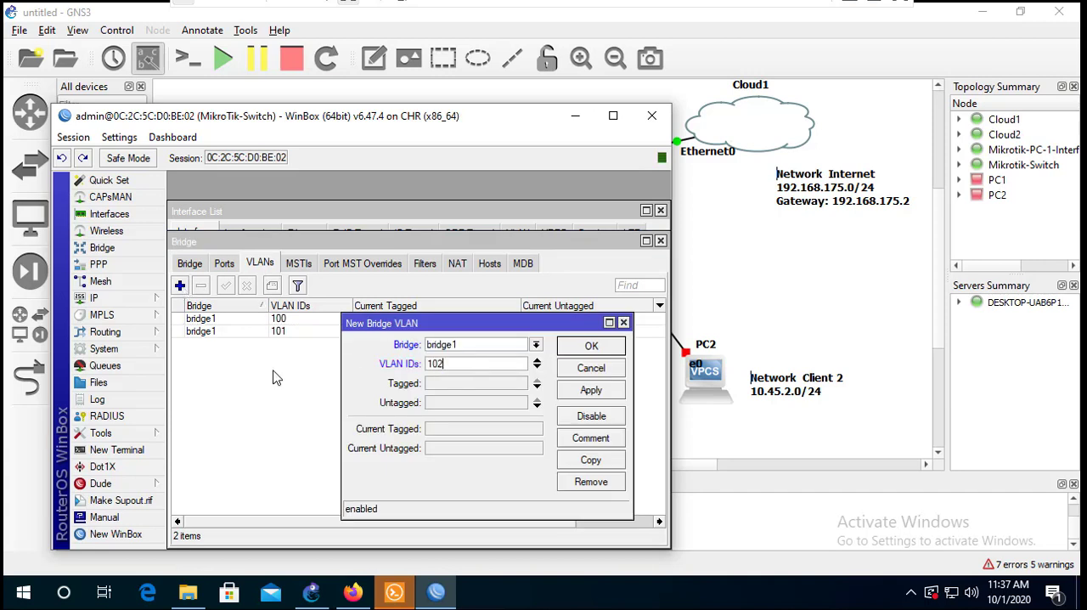
{"action": "left_click", "coordinate": [461, 385]}
{"action": "left_click", "coordinate": [480, 385]}
{"action": "left_click", "coordinate": [480, 385]}
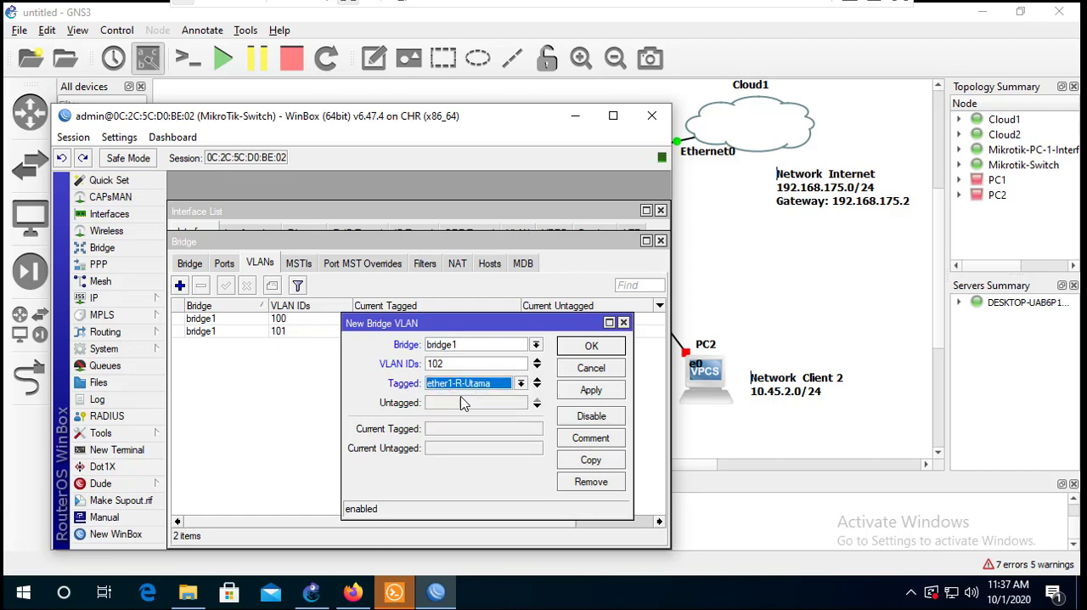
- Set ether4-PC-2 as the untagged interface of VLAN 102 and save the entry
{"action": "left_click", "coordinate": [458, 404]}
{"action": "left_click", "coordinate": [490, 412]}
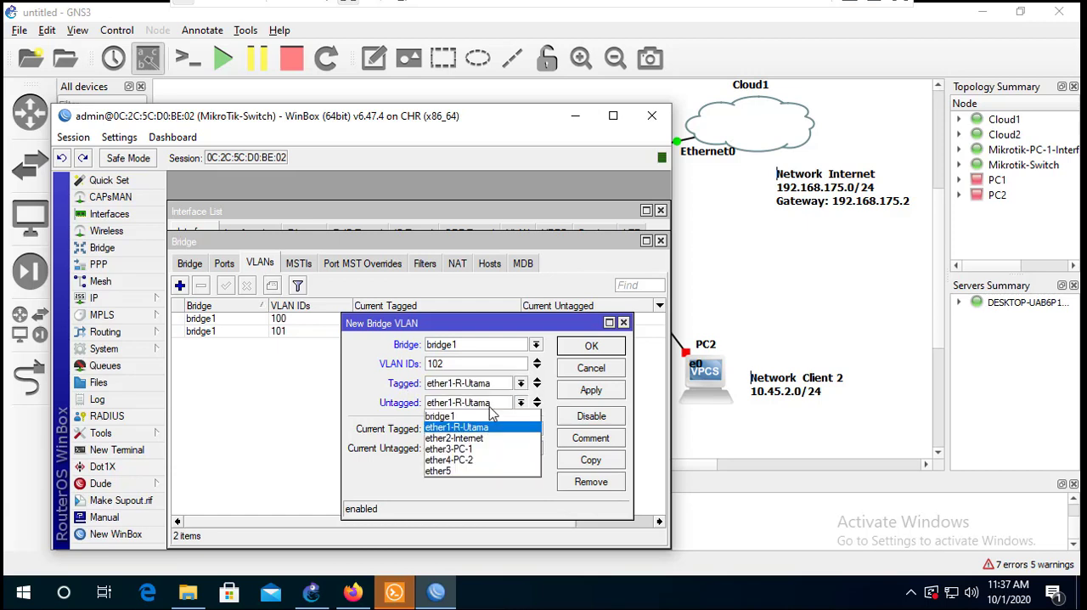
{"action": "left_click", "coordinate": [472, 466]}
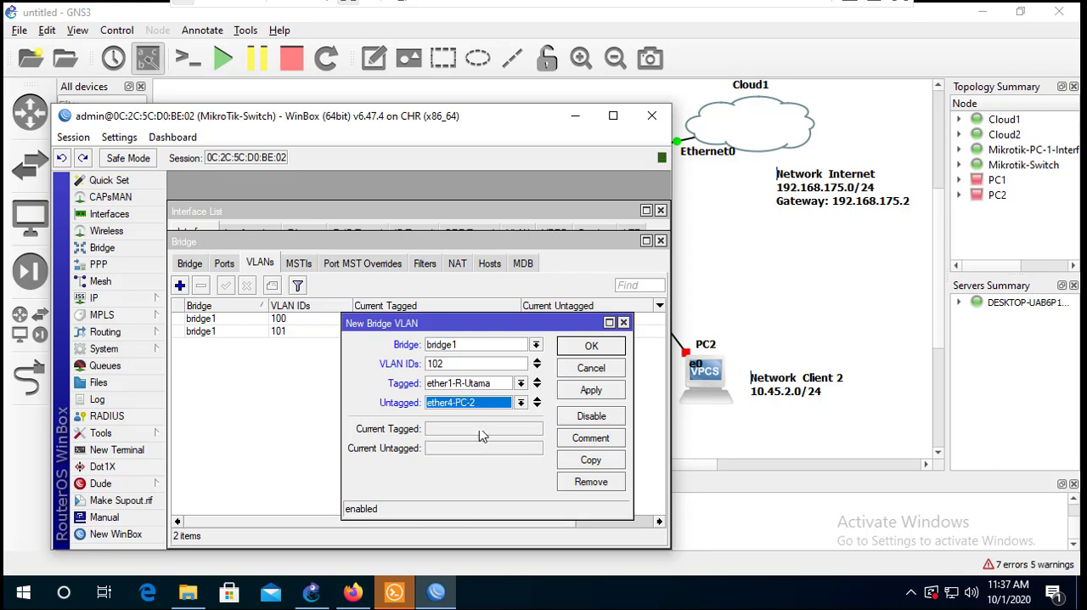
{"action": "left_click", "coordinate": [587, 392]}
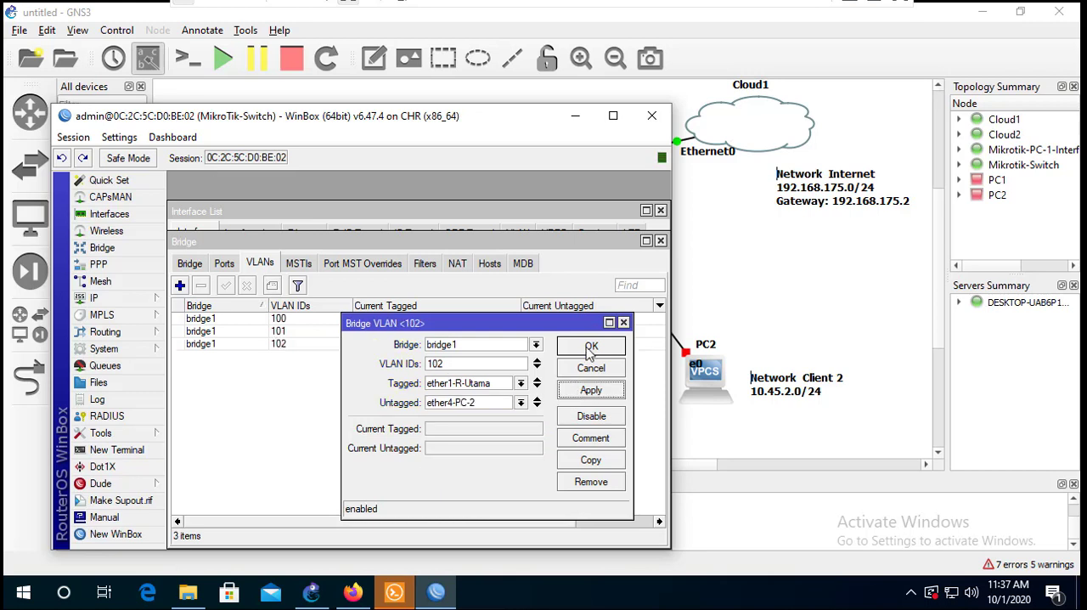
{"action": "left_click", "coordinate": [590, 348]}
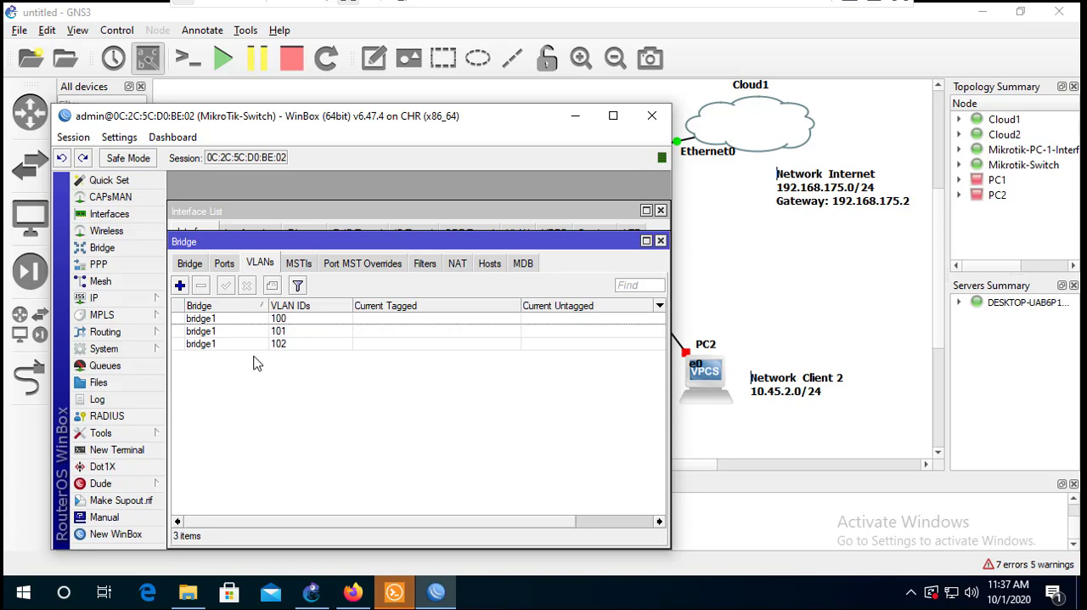
- Enable VLAN Filtering on bridge1 and save it, moving the session window down to check the topology before applying
{"action": "left_click", "coordinate": [190, 264]}
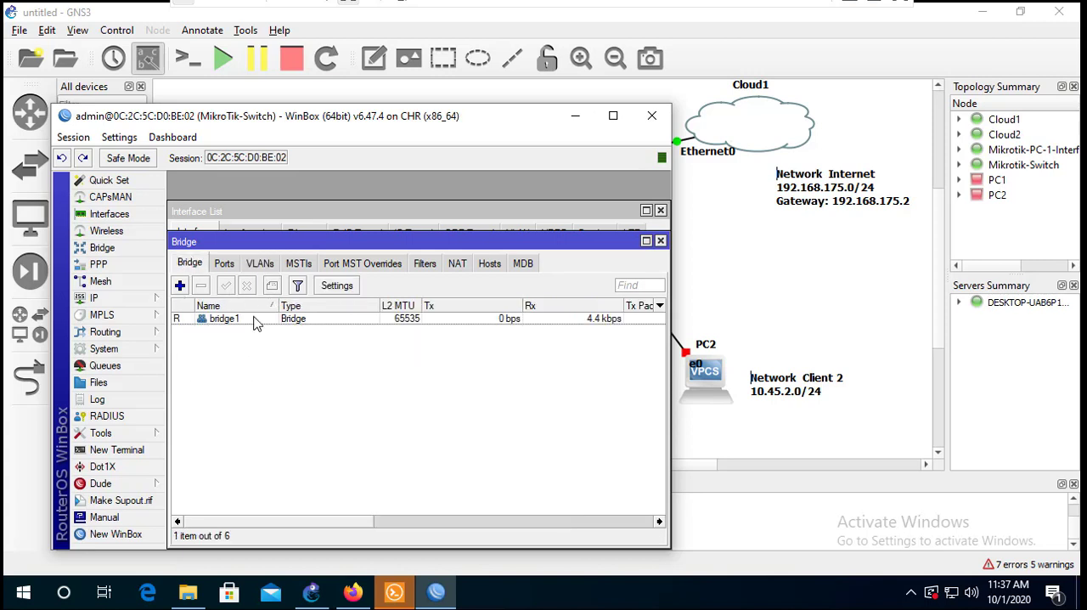
{"action": "left_click", "coordinate": [257, 321]}
{"action": "double_click", "coordinate": [255, 321]}
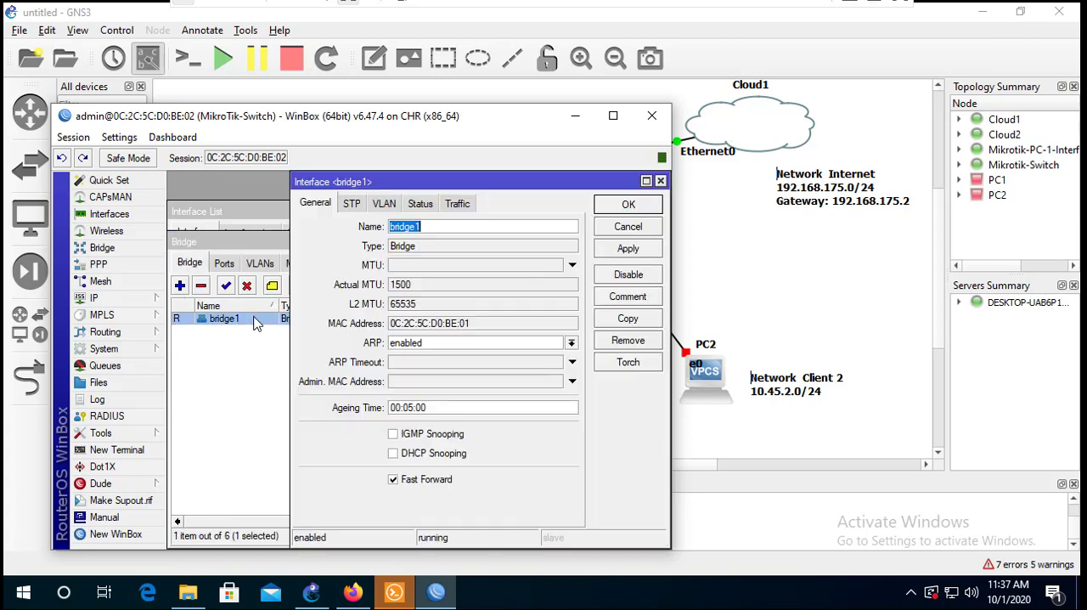
{"action": "left_click", "coordinate": [419, 207]}
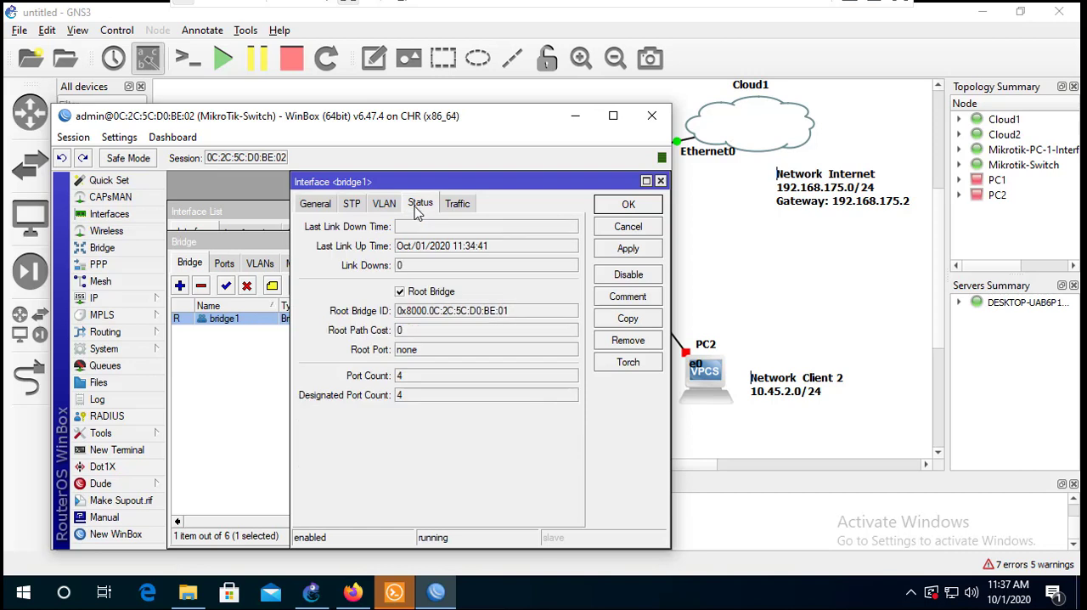
{"action": "left_click", "coordinate": [386, 208]}
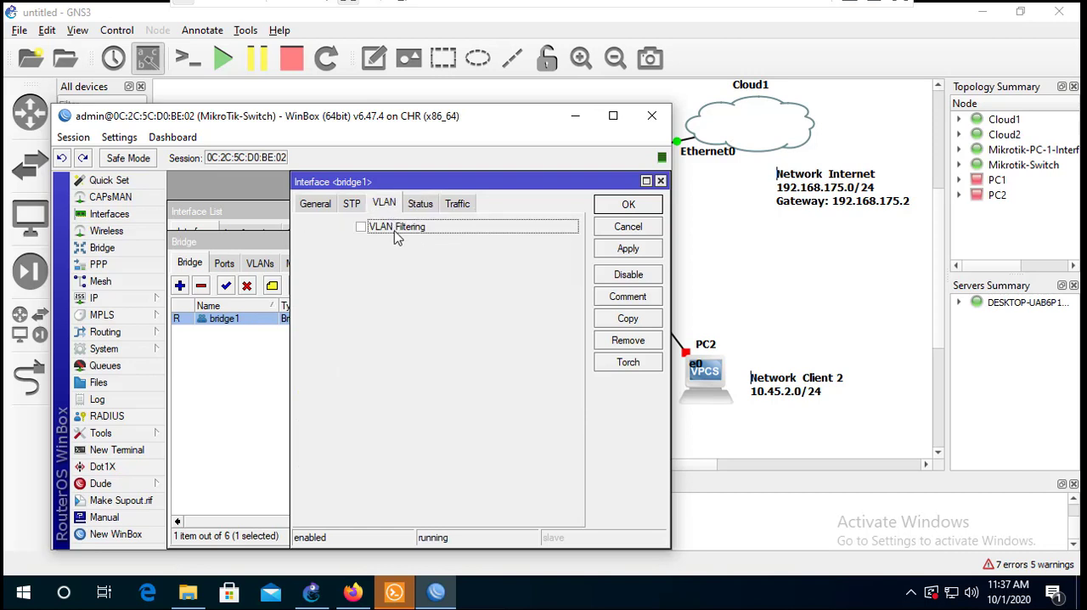
{"action": "left_click", "coordinate": [397, 227]}
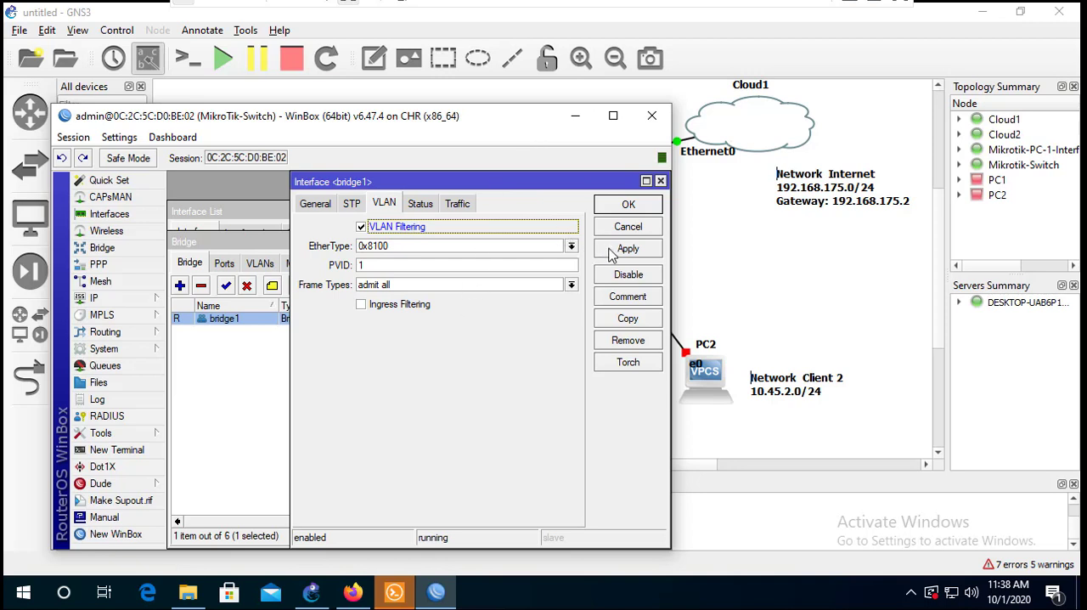
{"action": "left_click_drag", "start_coordinate": [498, 119], "coordinate": [451, 329]}
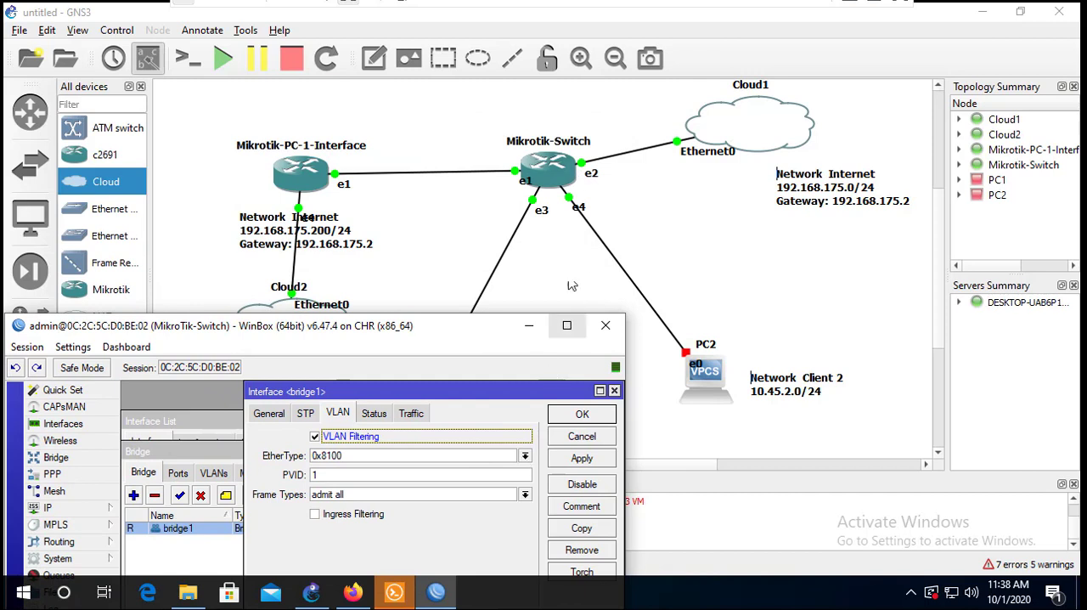
{"action": "left_click", "coordinate": [582, 459]}
{"action": "left_click", "coordinate": [582, 414]}
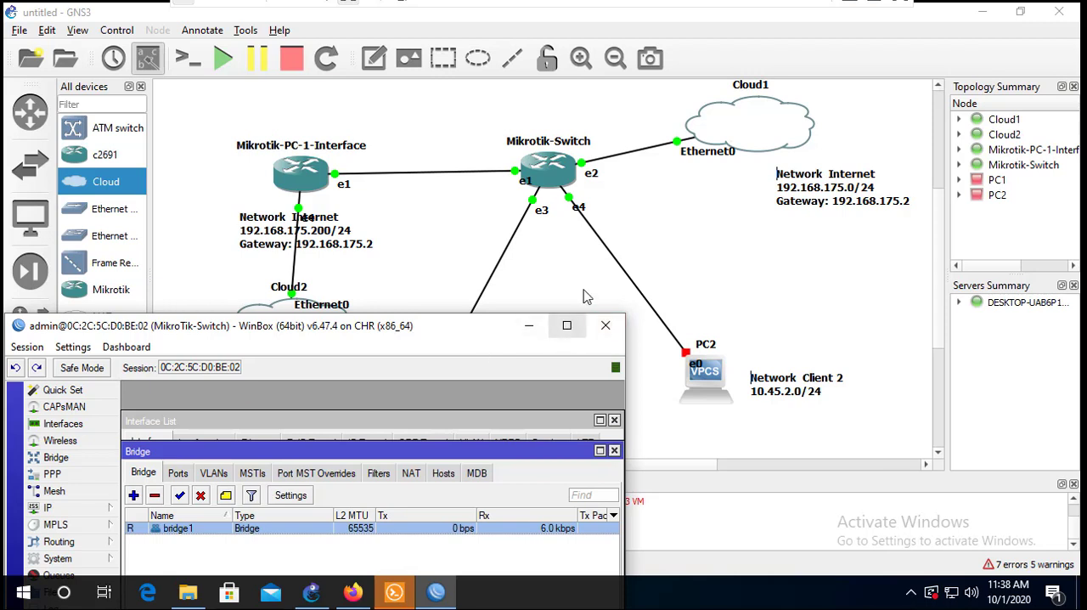
- Abandon reconnecting to the disconnected switch session and connect to the Router-PC neighbor with MAC address 0C:2C:5C:79:5B:01
{"action": "left_click_drag", "start_coordinate": [439, 327], "coordinate": [563, 284]}
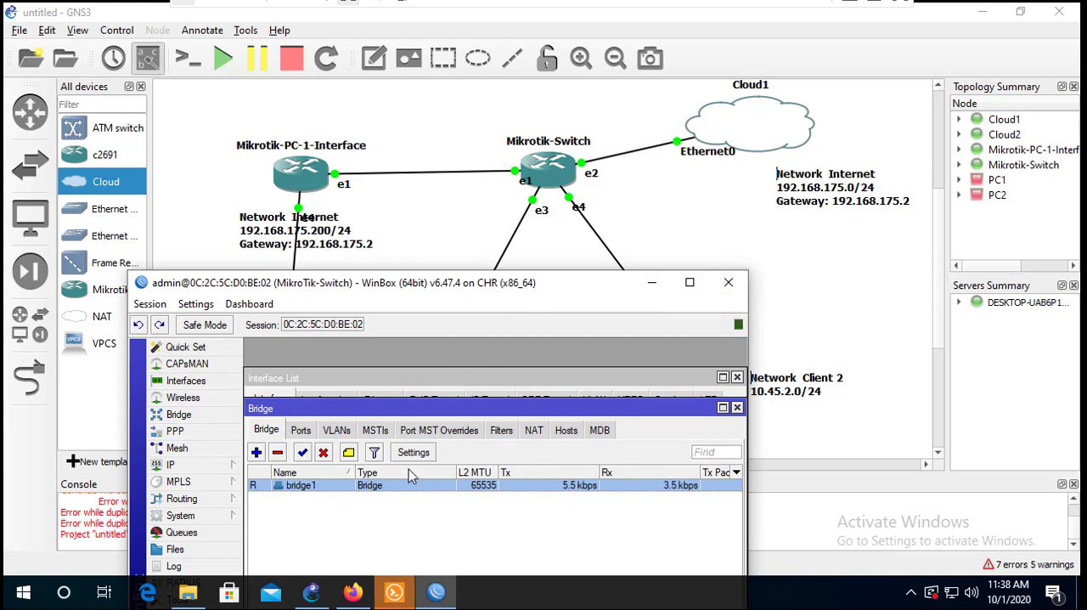
{"action": "double_click", "coordinate": [385, 286]}
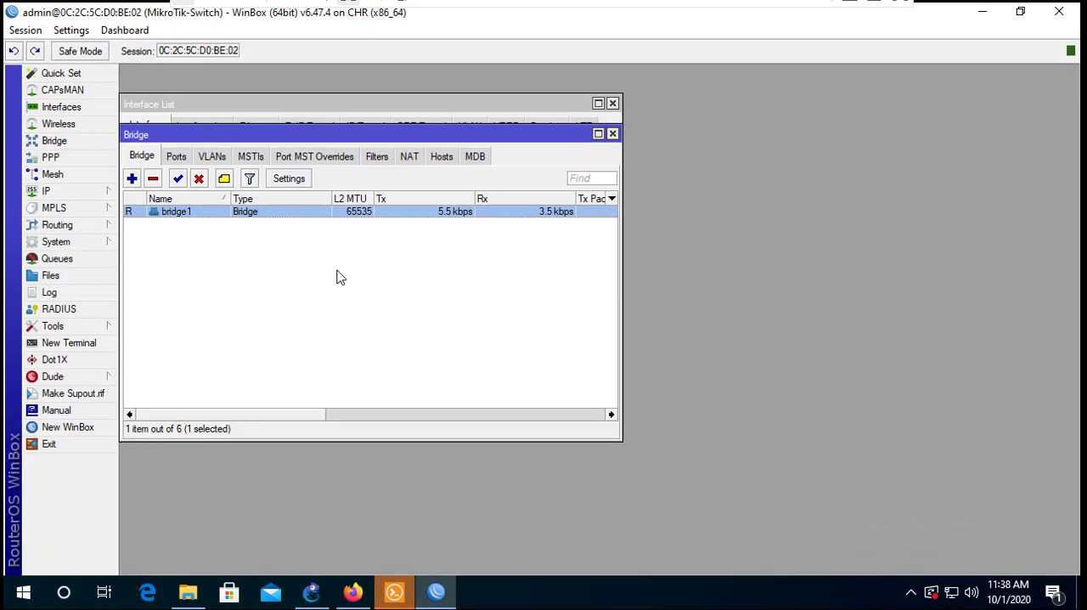
{"action": "key", "text": "alt+Tab"}
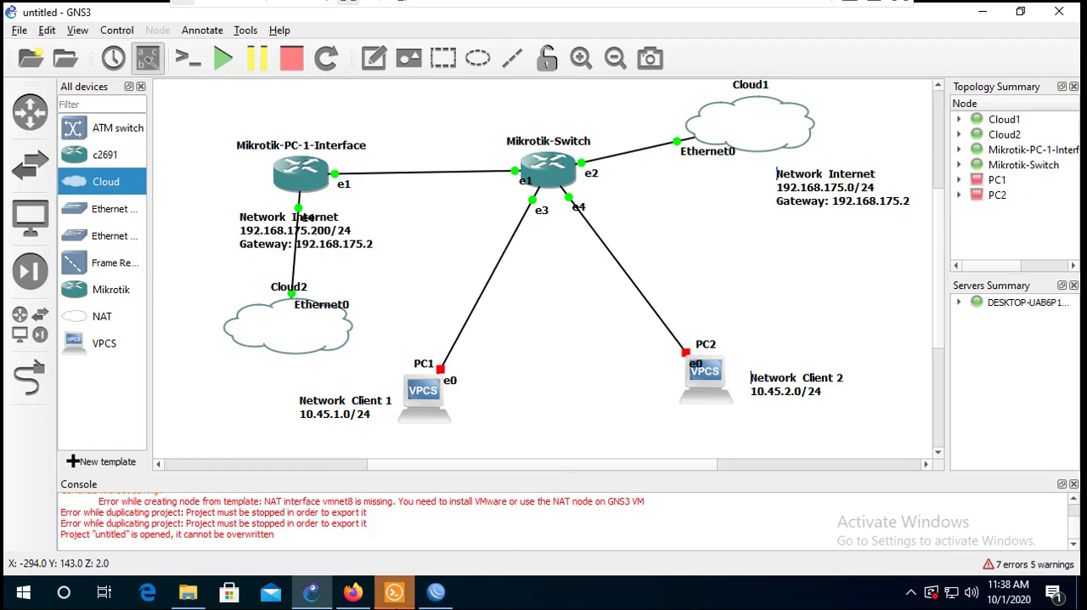
{"action": "left_click", "coordinate": [435, 601]}
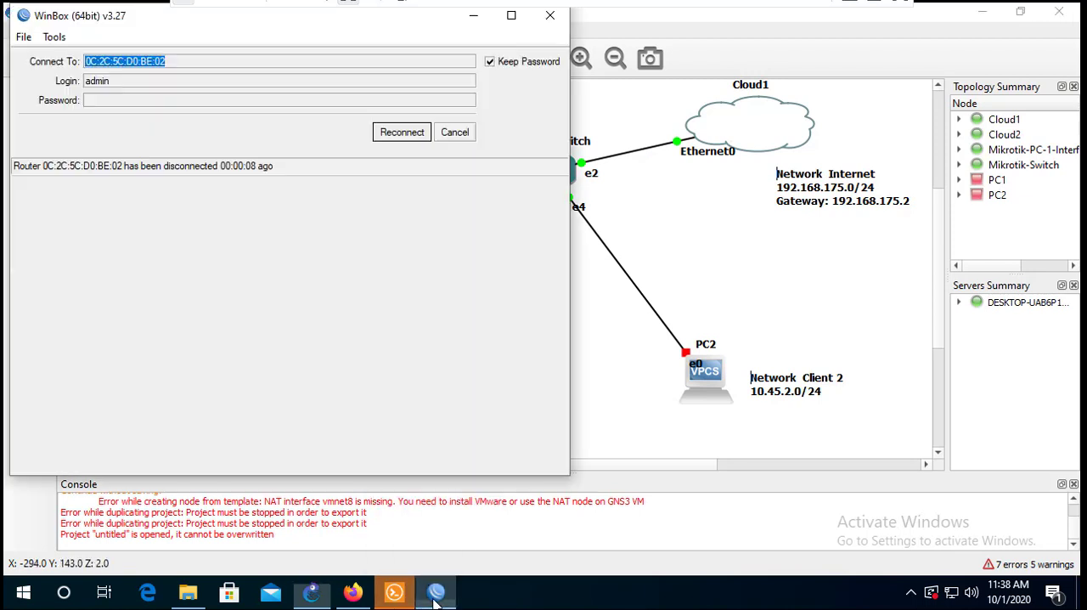
{"action": "left_click", "coordinate": [461, 137]}
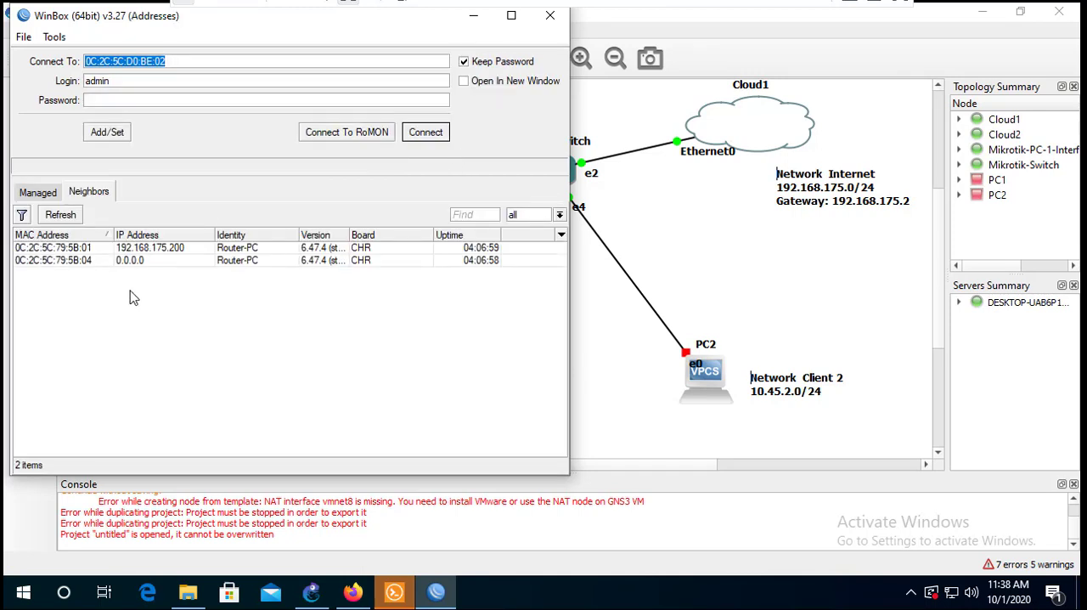
{"action": "left_click", "coordinate": [66, 252]}
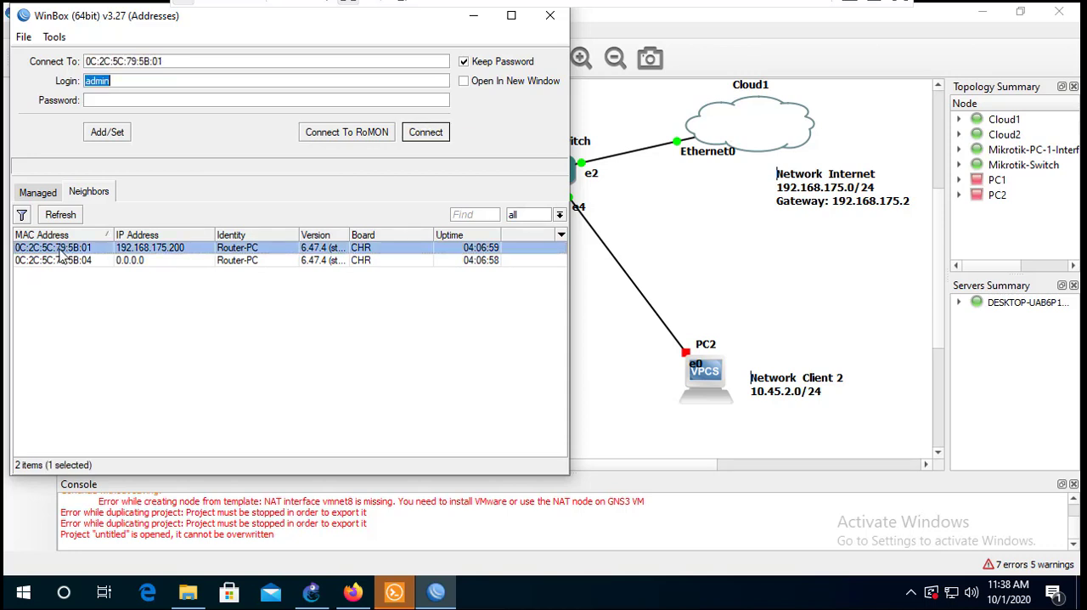
{"action": "left_click", "coordinate": [425, 136]}
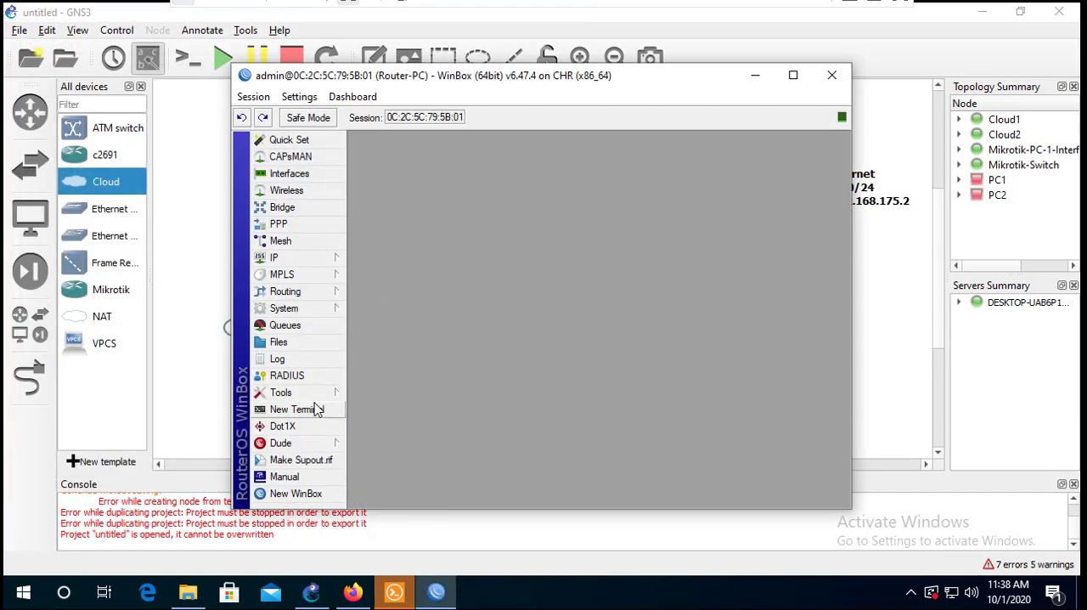
- Ping 8.8.8.8 from a terminal on Router-PC to test its internet connection, and close the terminal
{"action": "left_click", "coordinate": [323, 409]}
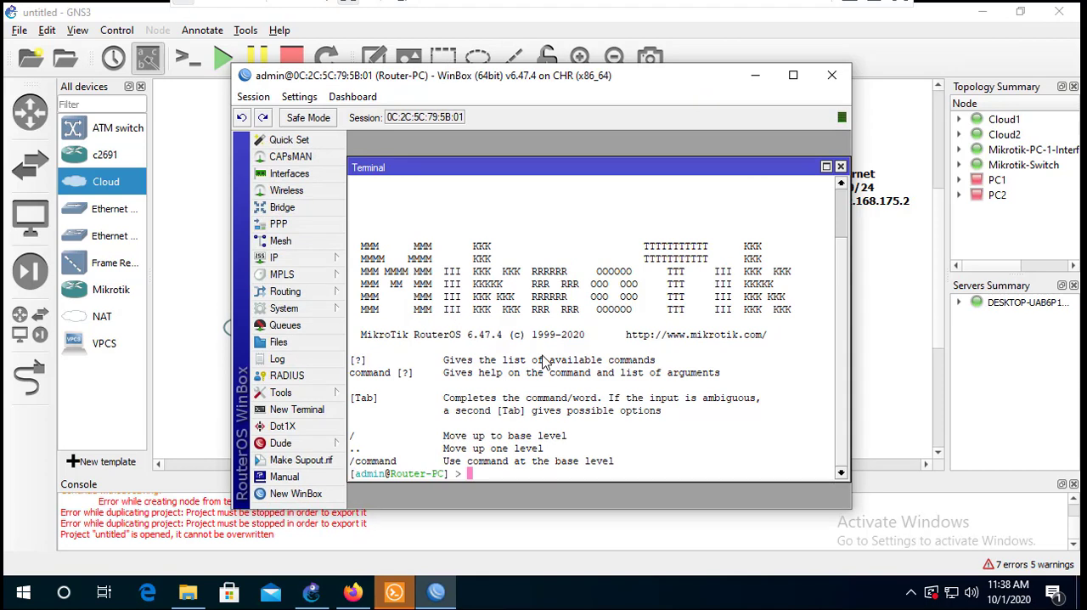
{"action": "type", "text": "ping 8.8.8.8"}
{"action": "key", "text": "Return"}
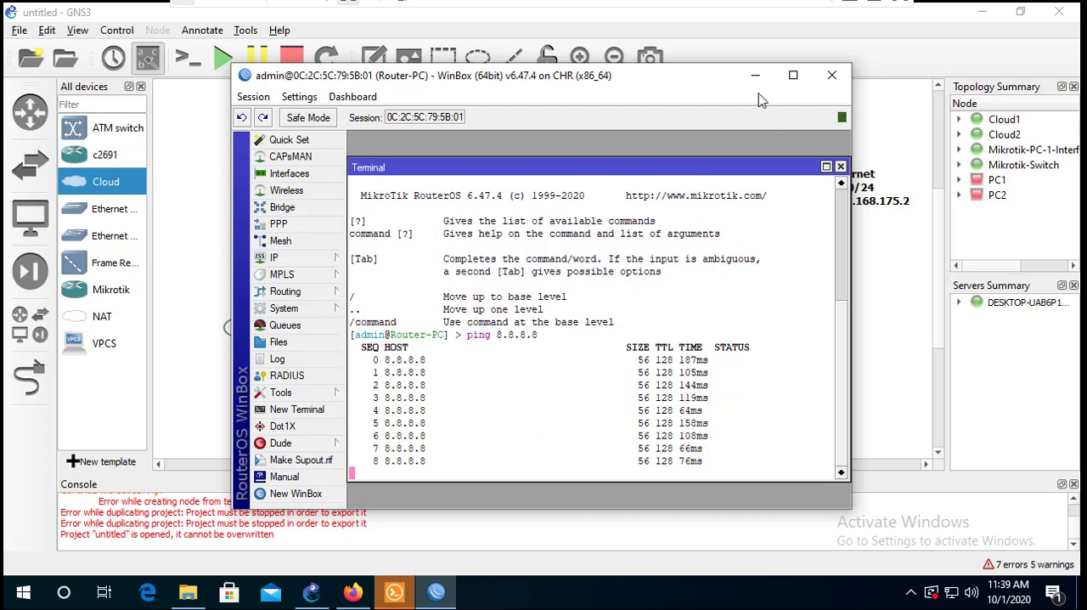
{"action": "left_click", "coordinate": [839, 166]}
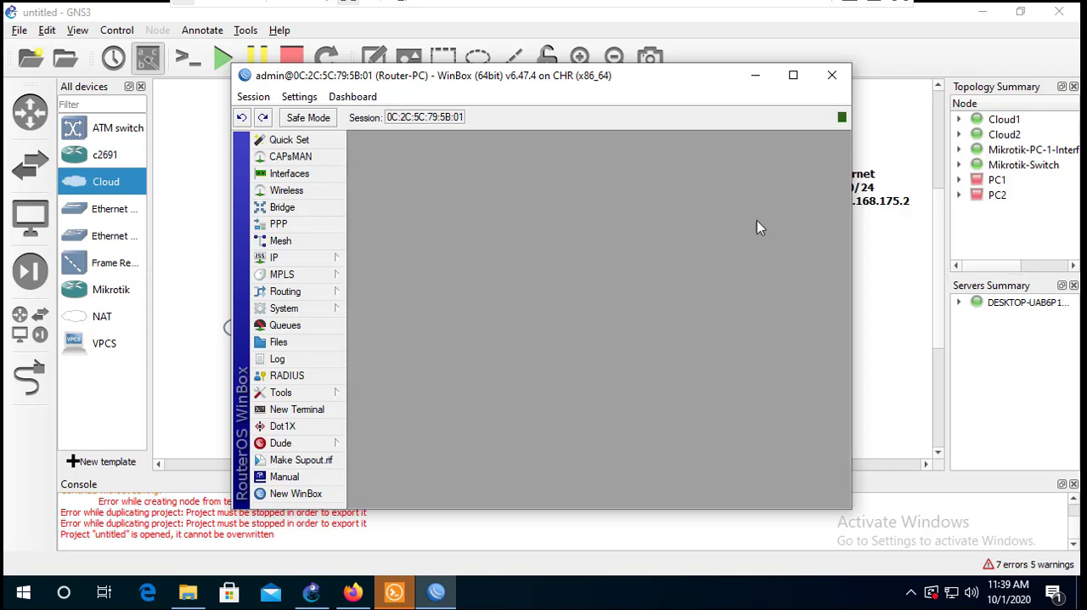
- Open Router-PC's firewall NAT list, check the topology behind the session window, start a new NAT rule and maximize the session window
{"action": "left_click", "coordinate": [306, 260]}
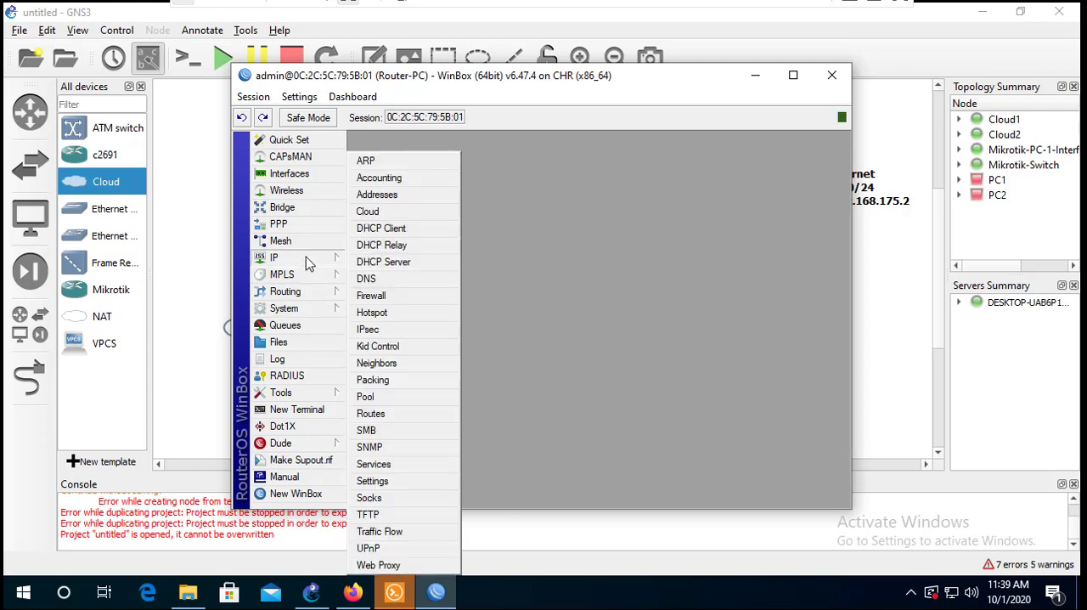
{"action": "left_click", "coordinate": [379, 297]}
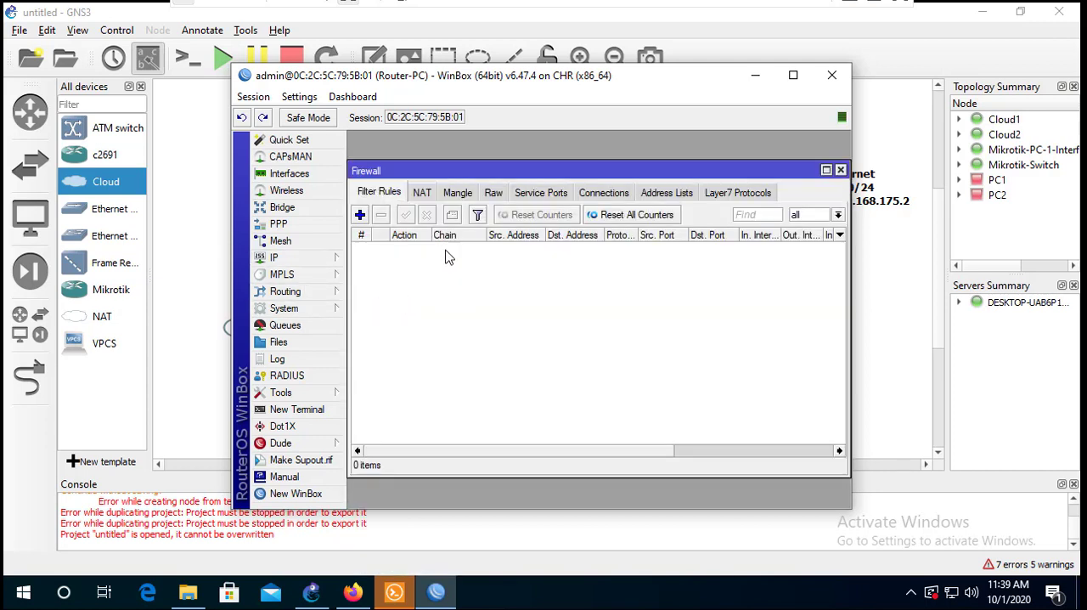
{"action": "left_click", "coordinate": [422, 193]}
{"action": "left_click_drag", "start_coordinate": [495, 85], "coordinate": [373, 485]}
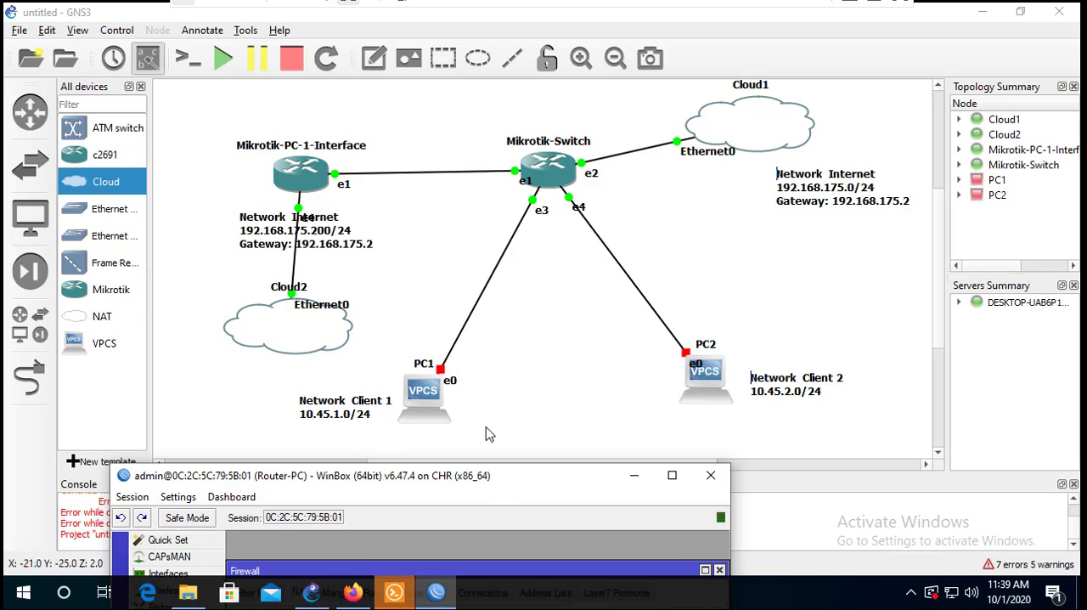
{"action": "left_click_drag", "start_coordinate": [479, 477], "coordinate": [525, 160]}
{"action": "left_click", "coordinate": [290, 297]}
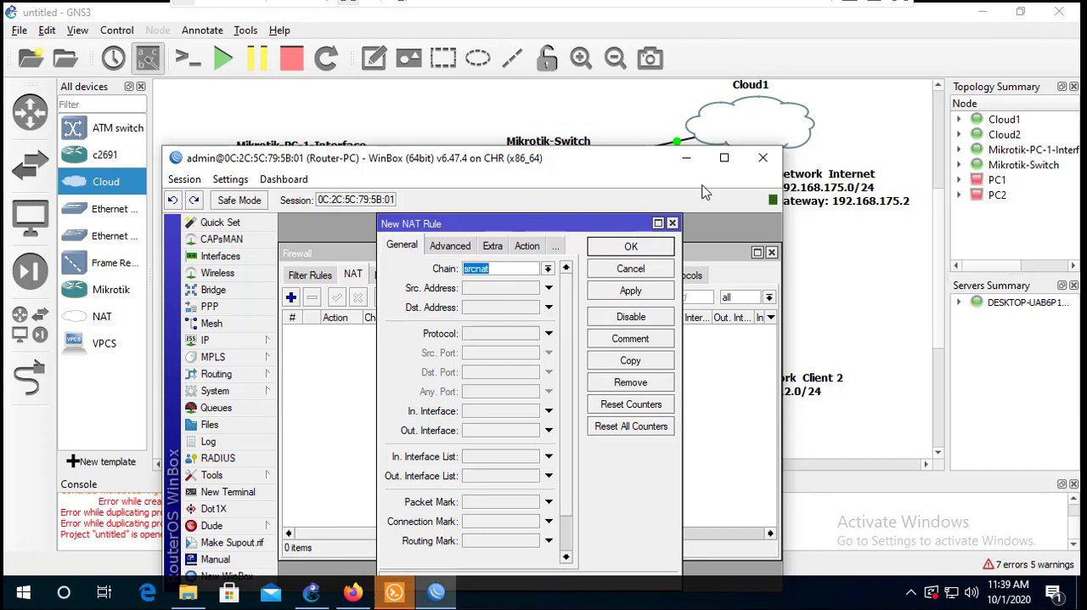
{"action": "left_click", "coordinate": [724, 159]}
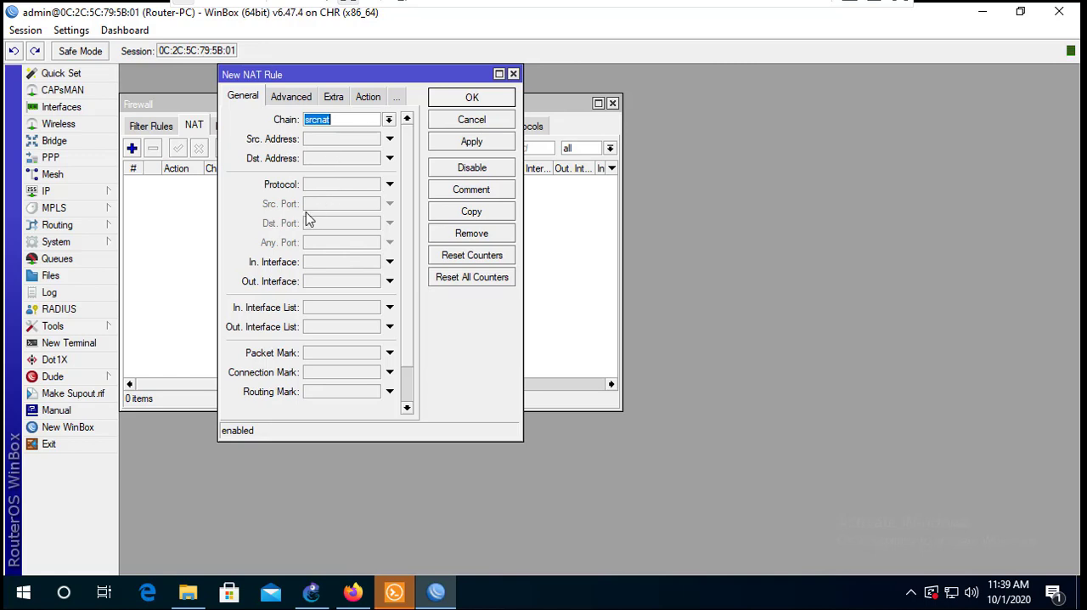
{"action": "left_click", "coordinate": [314, 268]}
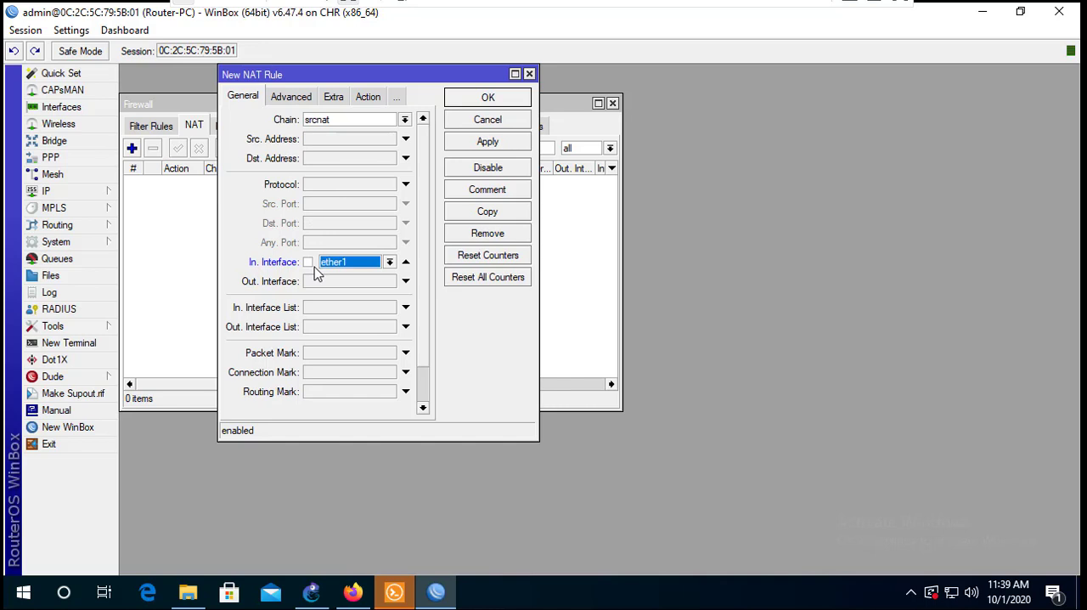
{"action": "left_click", "coordinate": [406, 262]}
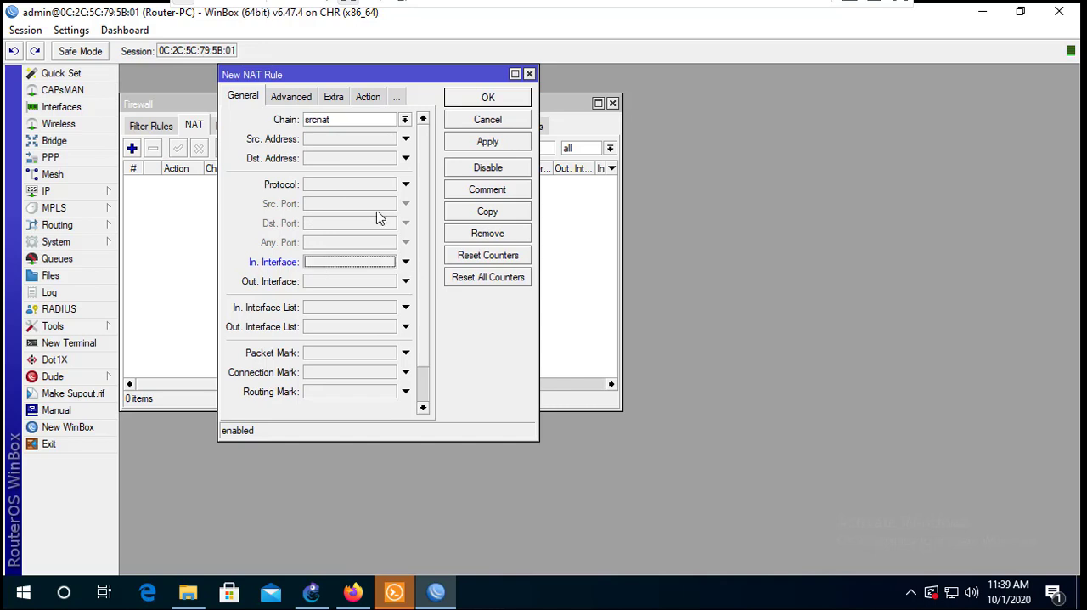
{"action": "left_click", "coordinate": [315, 158]}
{"action": "left_click", "coordinate": [406, 160]}
- Set the new srcnat rule's source address to 10.45.1.0/24 and its outgoing interface to vlan1-Internet
{"action": "left_click", "coordinate": [338, 143]}
{"action": "type", "text": "10.45.1.0/24"}
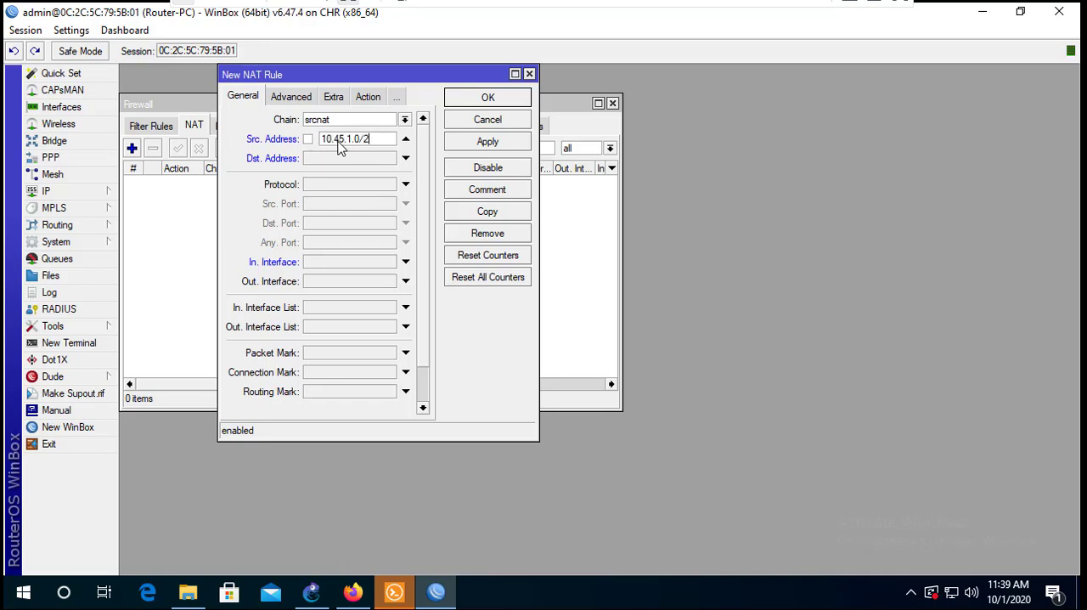
{"action": "left_click", "coordinate": [334, 287]}
{"action": "left_click", "coordinate": [347, 285]}
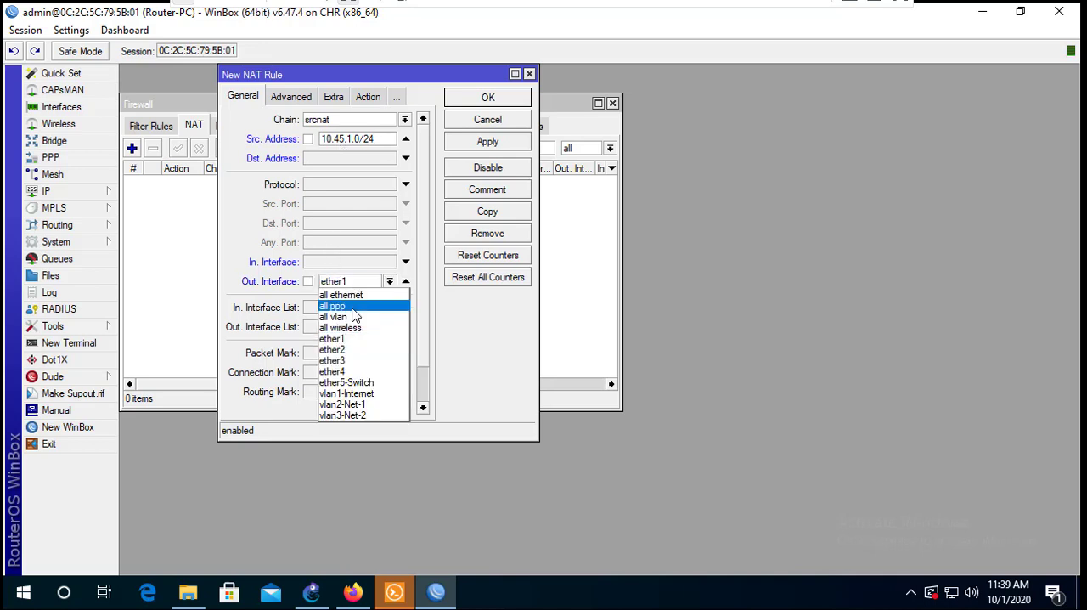
{"action": "left_click", "coordinate": [353, 394]}
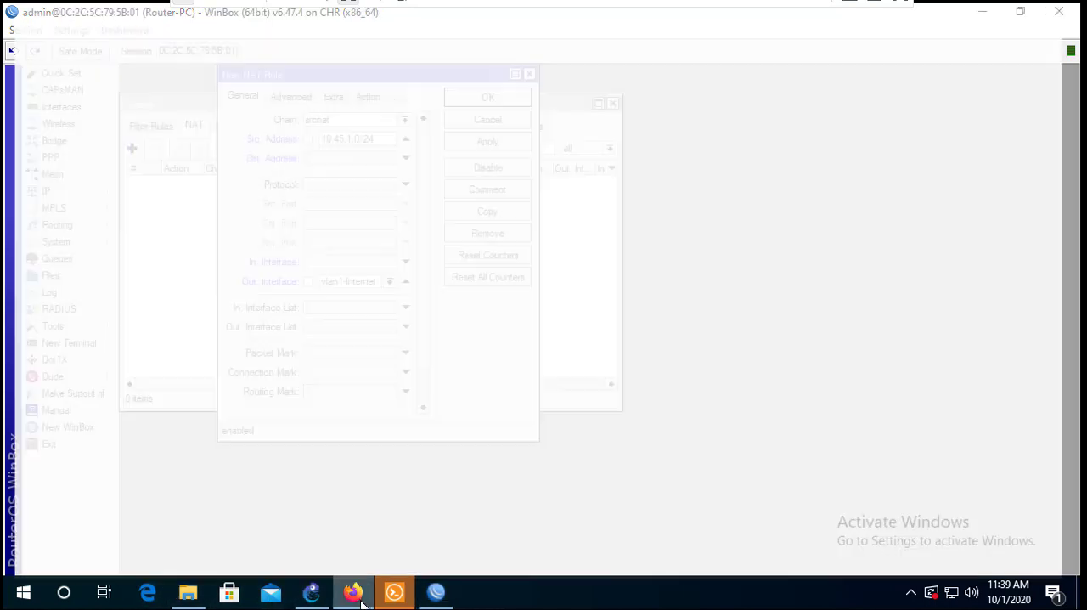
- Close the Cisco IOSvL2 browser tab and review the router's links in the GNS3 topology before returning to WinBox
{"action": "left_click", "coordinate": [360, 598]}
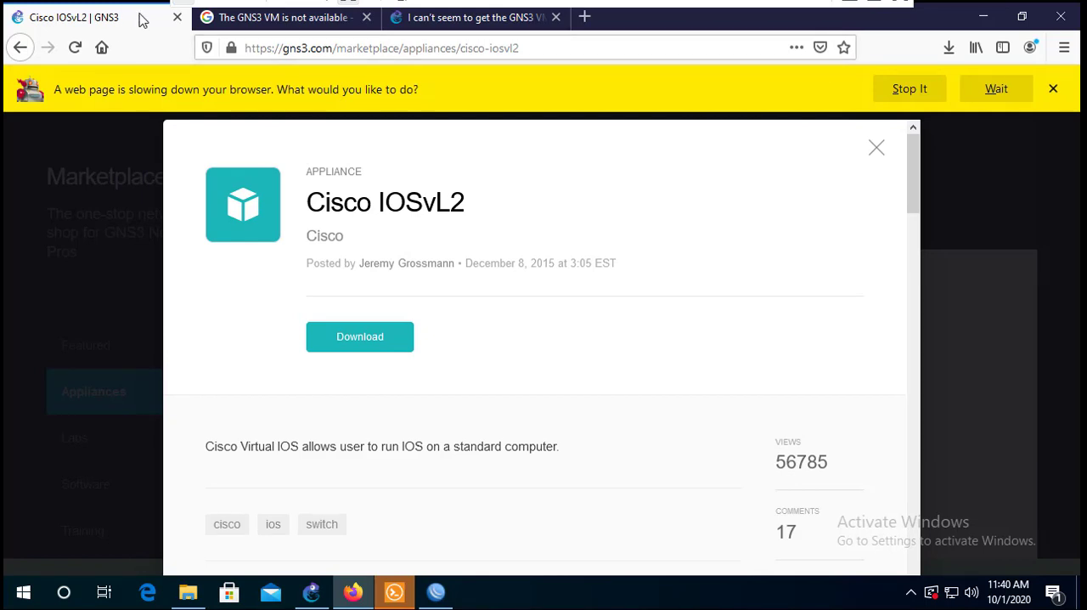
{"action": "left_click", "coordinate": [177, 17]}
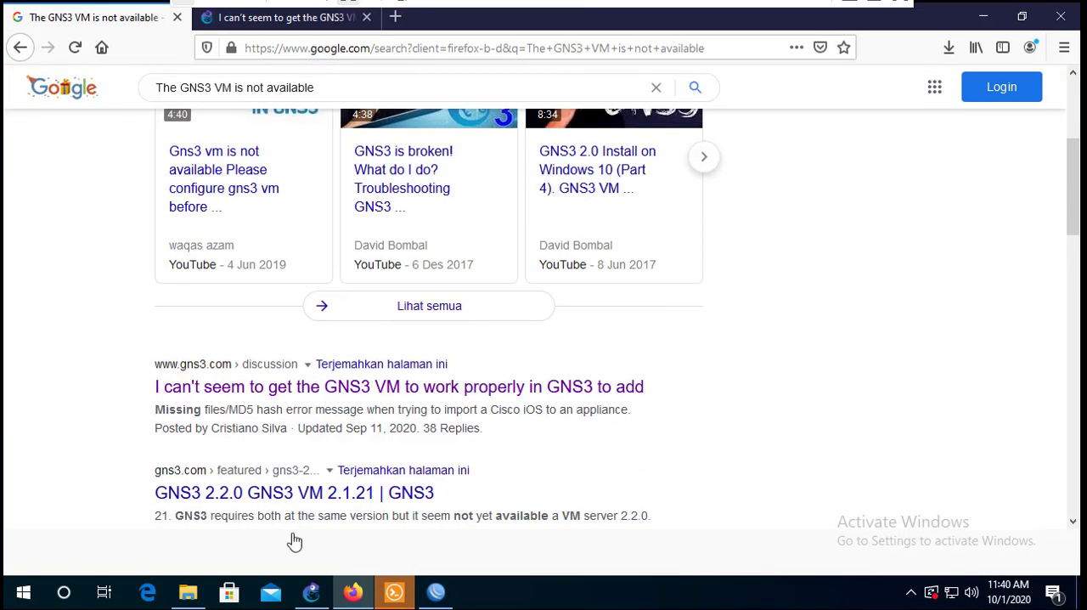
{"action": "left_click", "coordinate": [324, 599]}
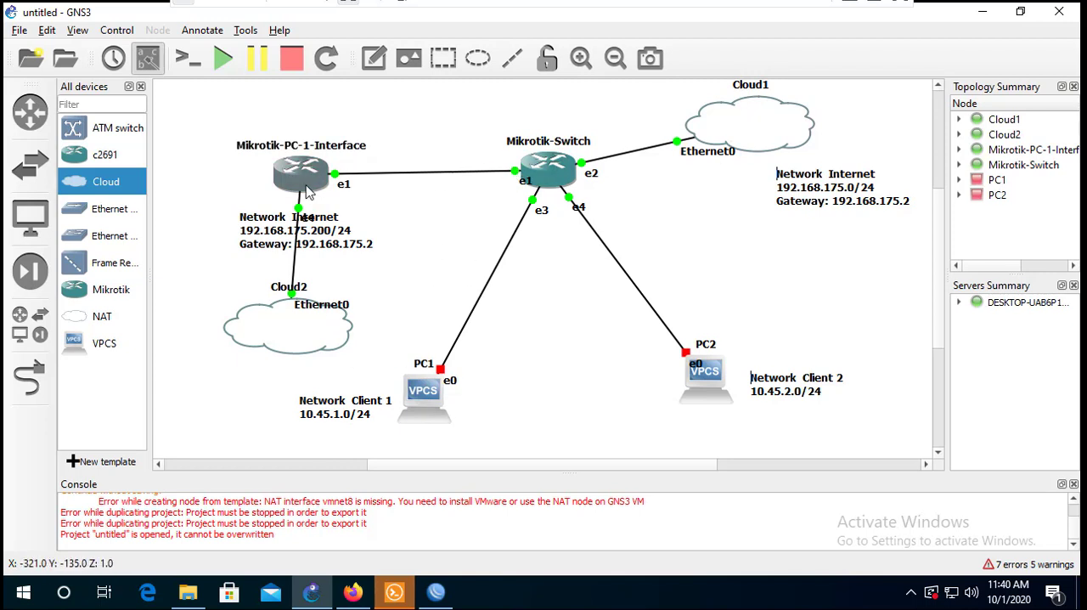
{"action": "mouse_move", "coordinate": [297, 188]}
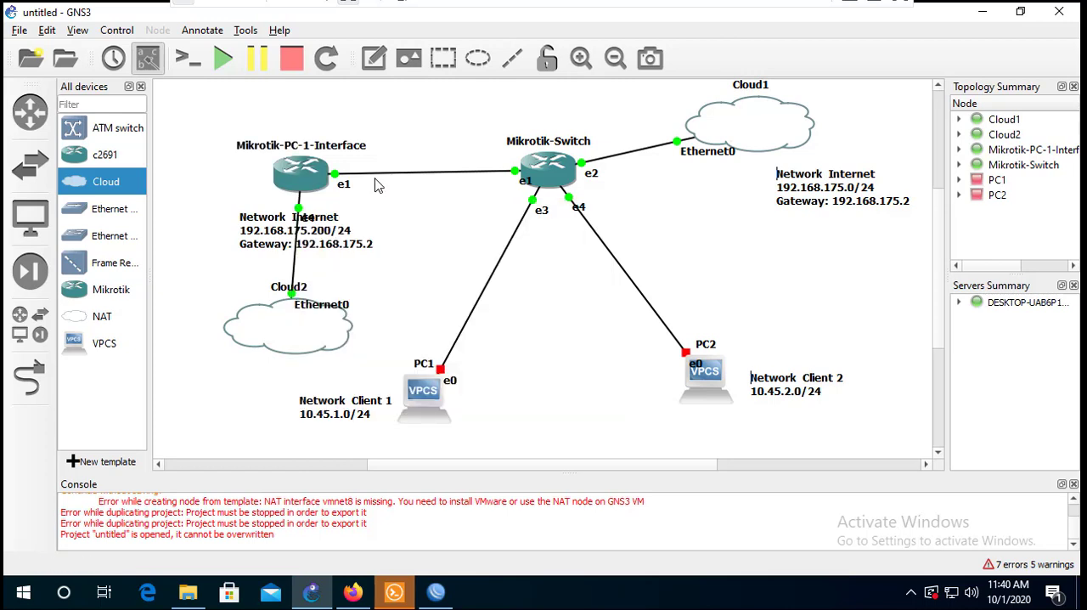
{"action": "left_click", "coordinate": [435, 592]}
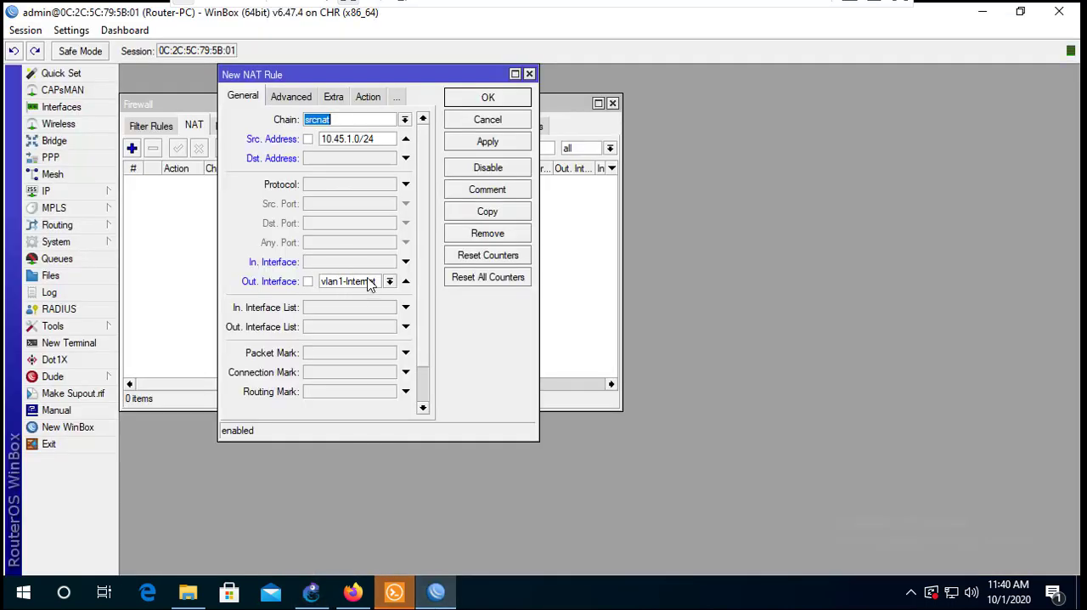
- Set the NAT rule's action to masquerade, apply it and close the rule
{"action": "left_click", "coordinate": [363, 99]}
{"action": "left_click", "coordinate": [360, 119]}
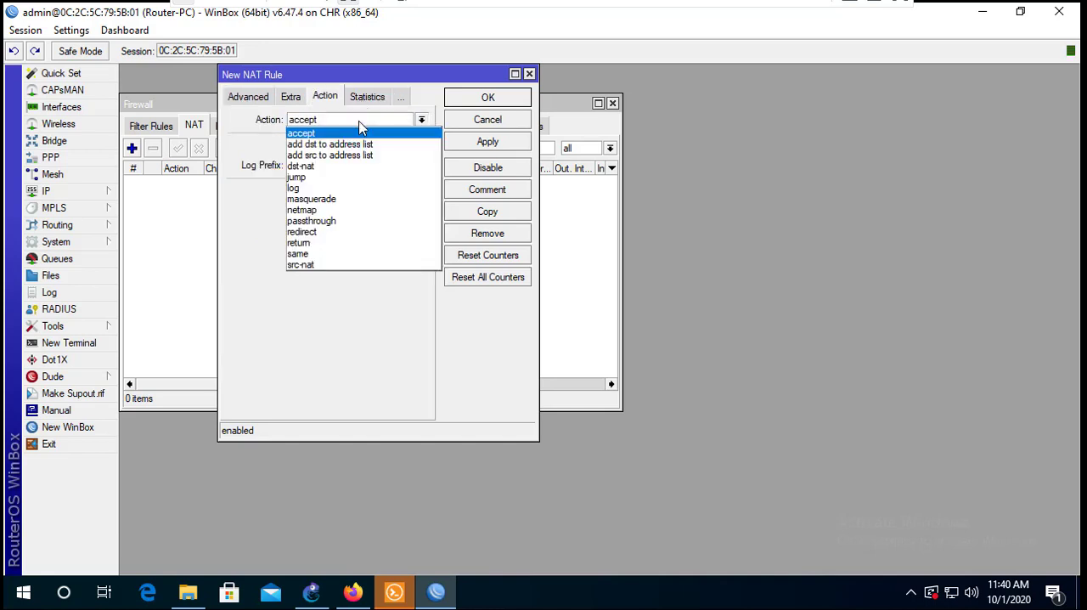
{"action": "left_click", "coordinate": [338, 200]}
{"action": "left_click", "coordinate": [472, 143]}
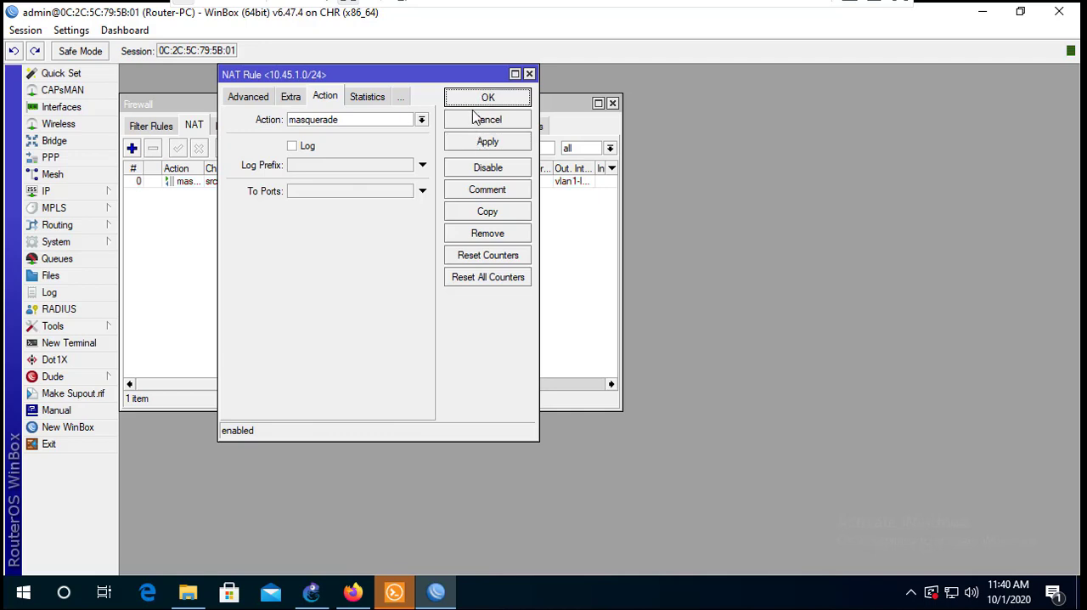
{"action": "left_click", "coordinate": [476, 118]}
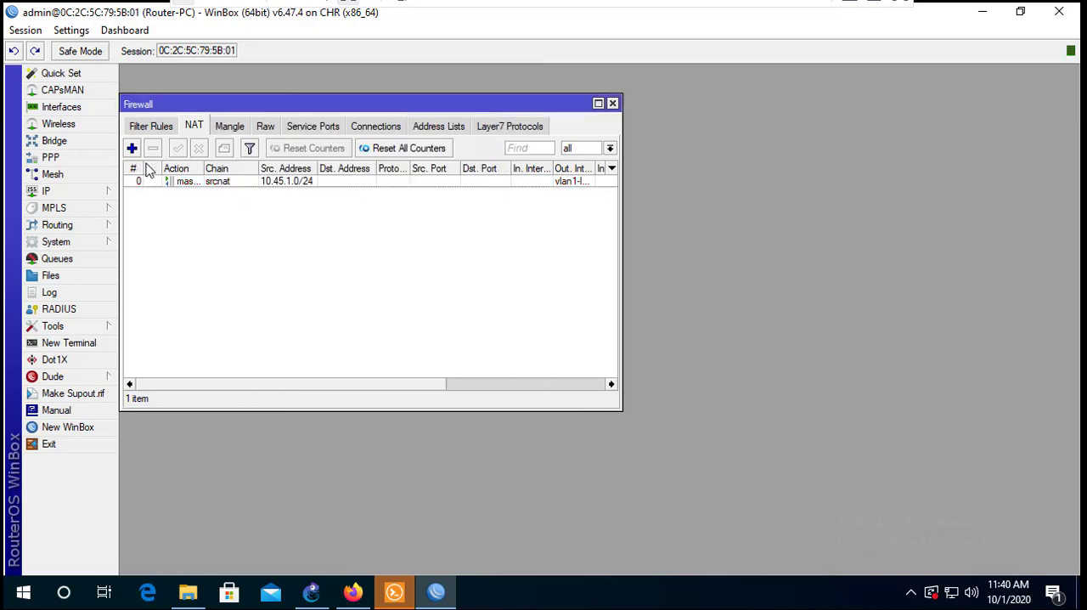
- Copy the 10.45.1.0/24 masquerade rule, set the copy's source address to 10.45.2.0/24 and save it, closing both rule dialogs
{"action": "double_click", "coordinate": [182, 182]}
{"action": "left_click", "coordinate": [466, 214]}
{"action": "left_click", "coordinate": [266, 119]}
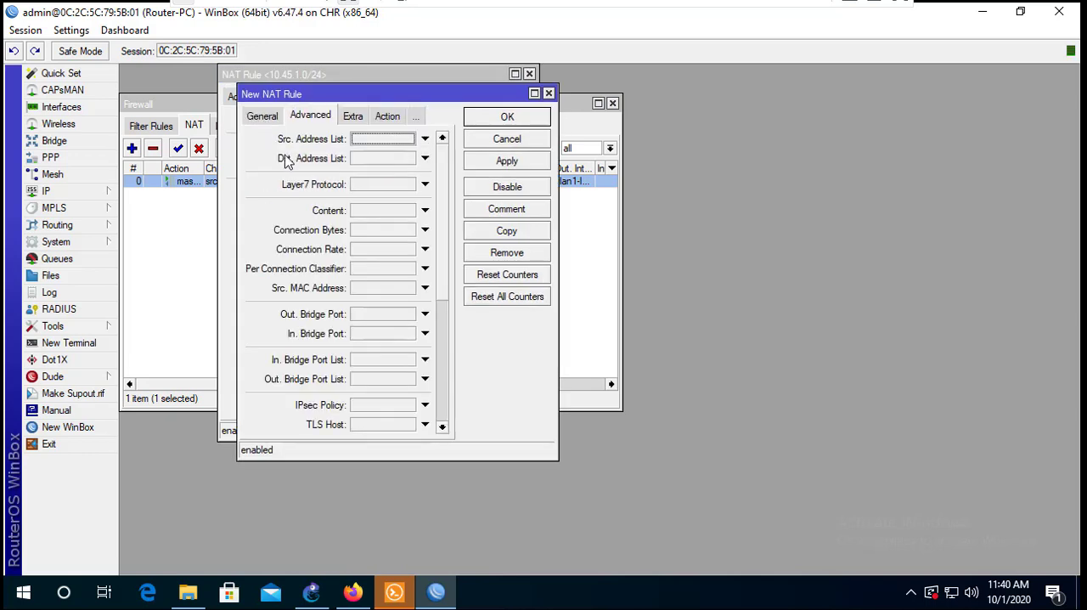
{"action": "left_click", "coordinate": [261, 115]}
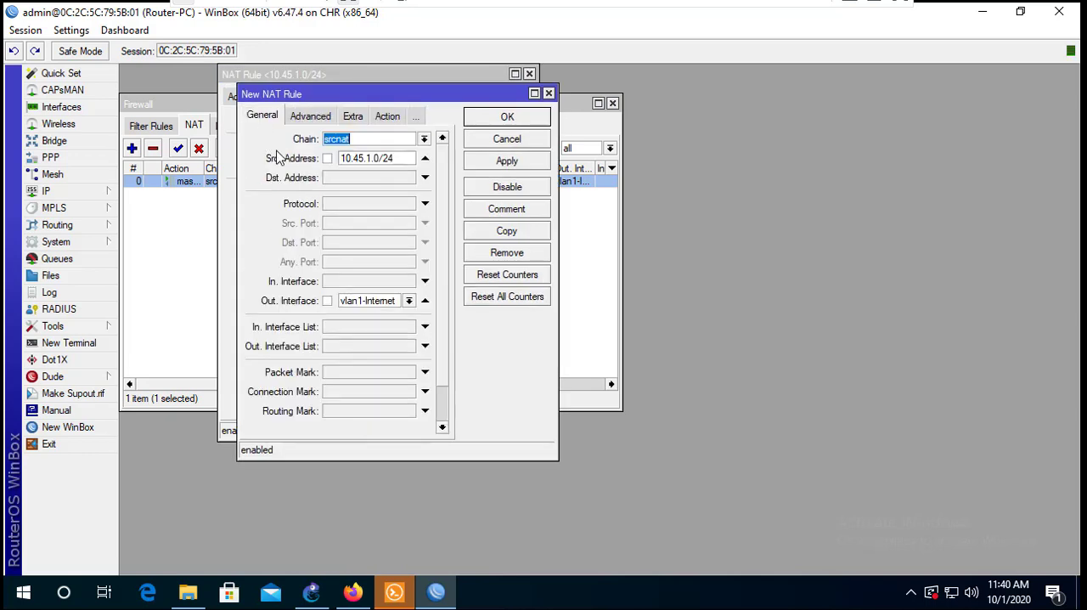
{"action": "left_click", "coordinate": [371, 158]}
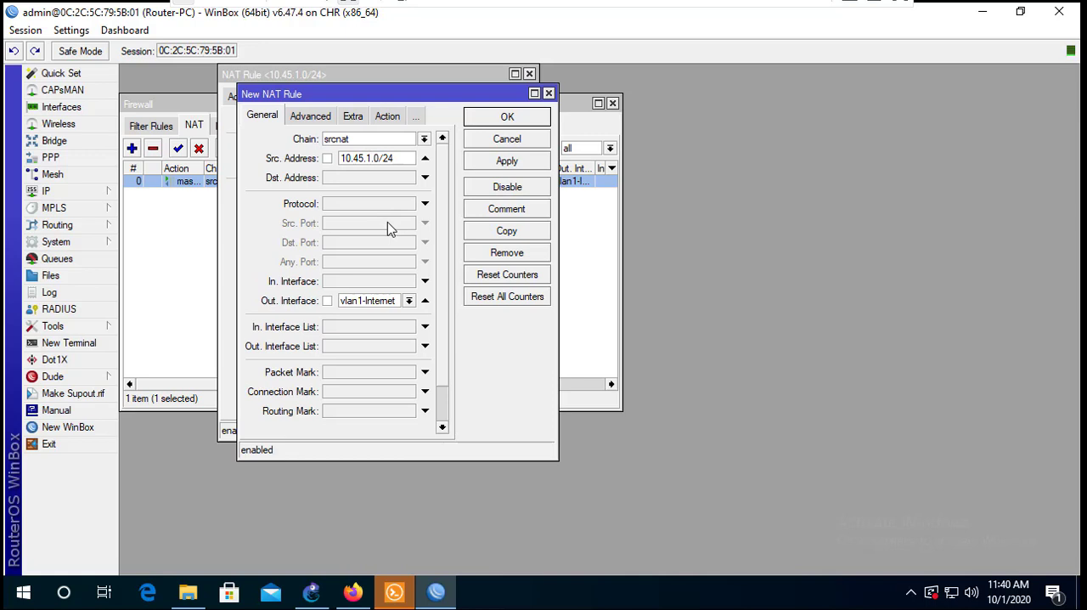
{"action": "key", "text": "BackSpace"}
{"action": "type", "text": "2"}
{"action": "left_click", "coordinate": [508, 164]}
{"action": "left_click", "coordinate": [517, 119]}
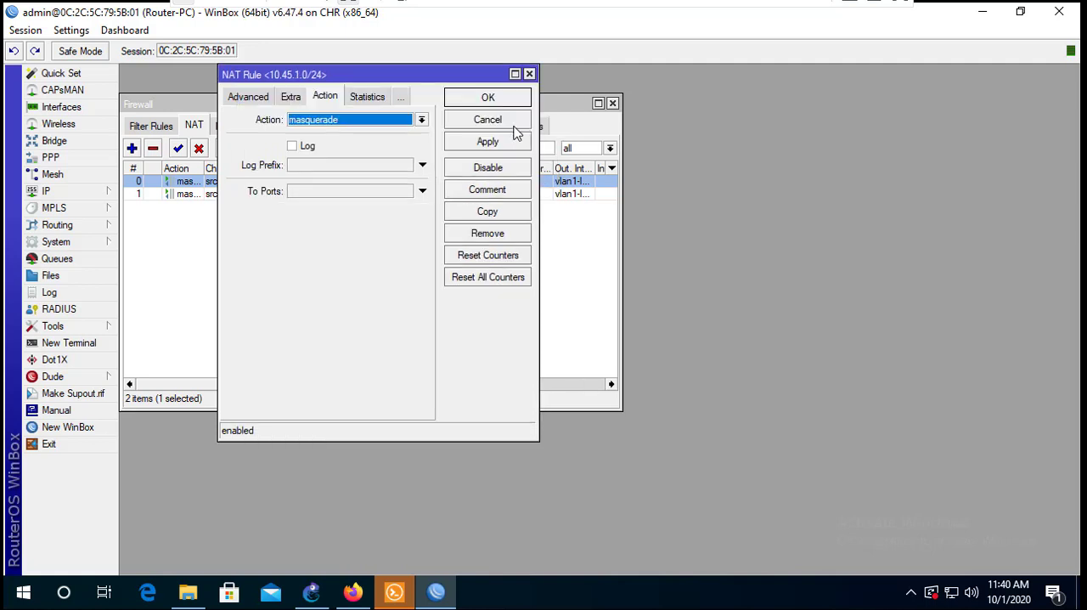
{"action": "left_click", "coordinate": [487, 98]}
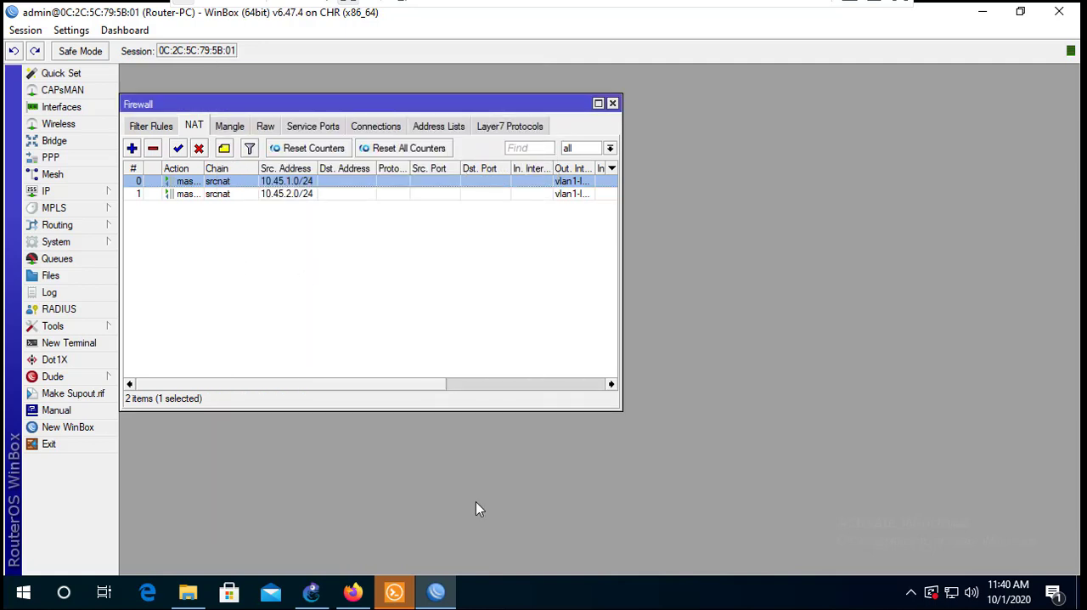
- Switch to GNS3, widen the topology workspace and permanently delete the Cloud2 node
{"action": "left_click", "coordinate": [982, 12]}
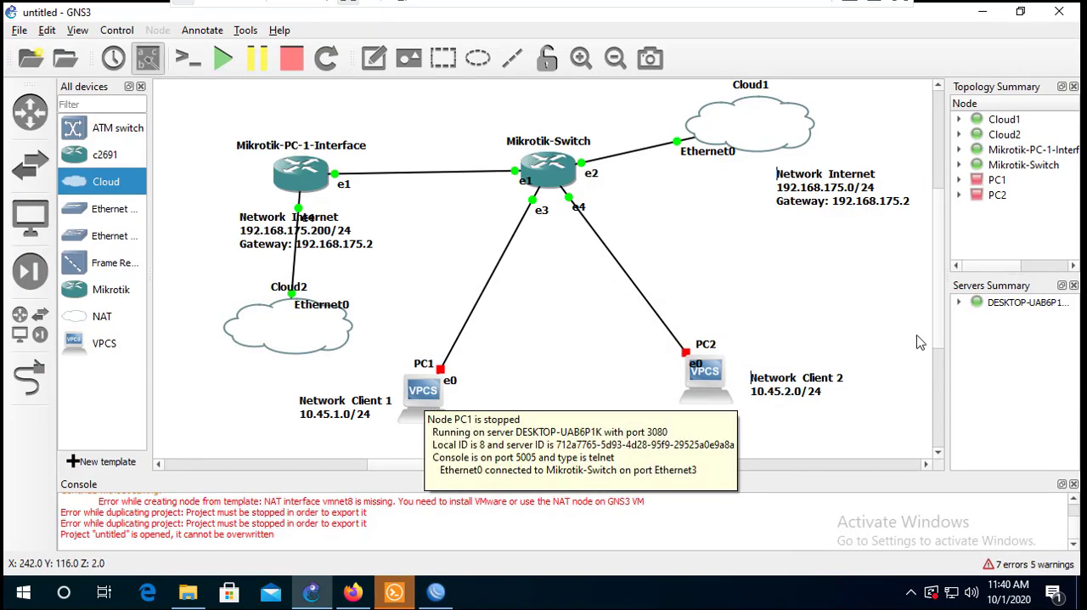
{"action": "left_click_drag", "start_coordinate": [948, 334], "coordinate": [992, 329]}
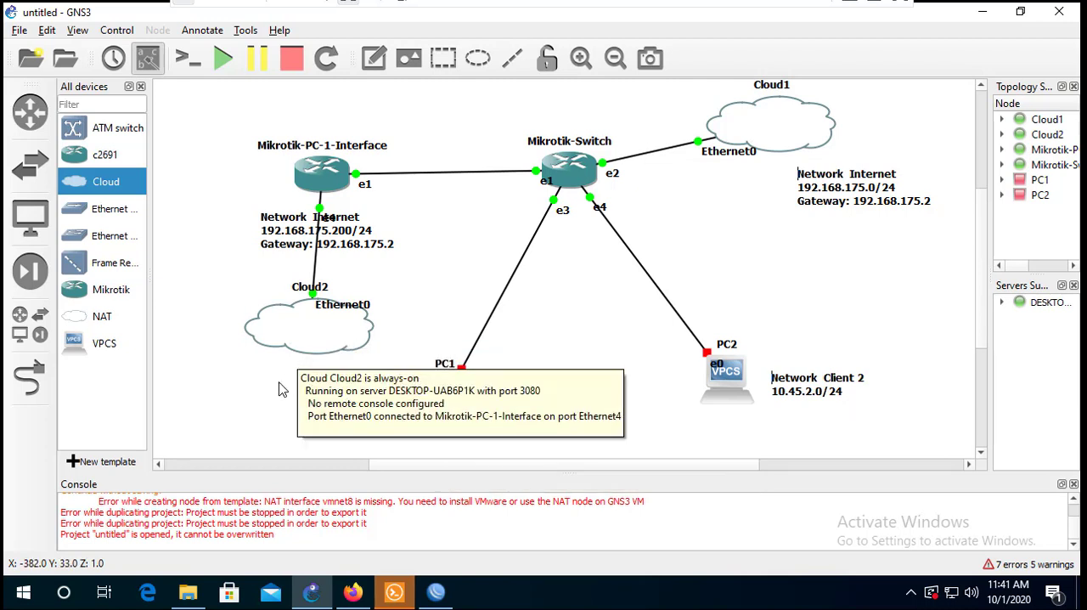
{"action": "right_click", "coordinate": [294, 340]}
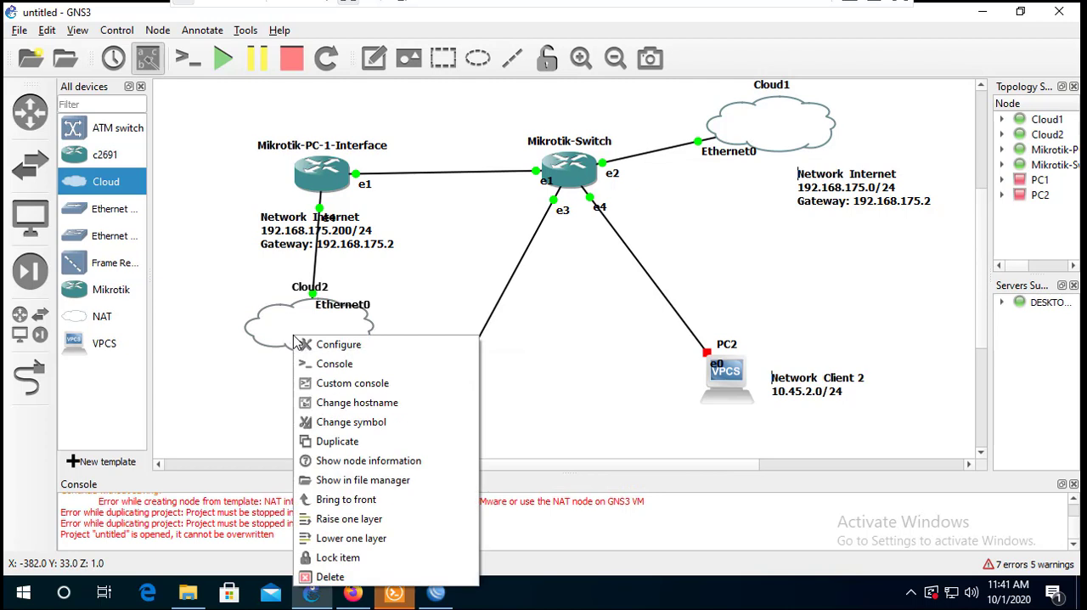
{"action": "left_click", "coordinate": [321, 577]}
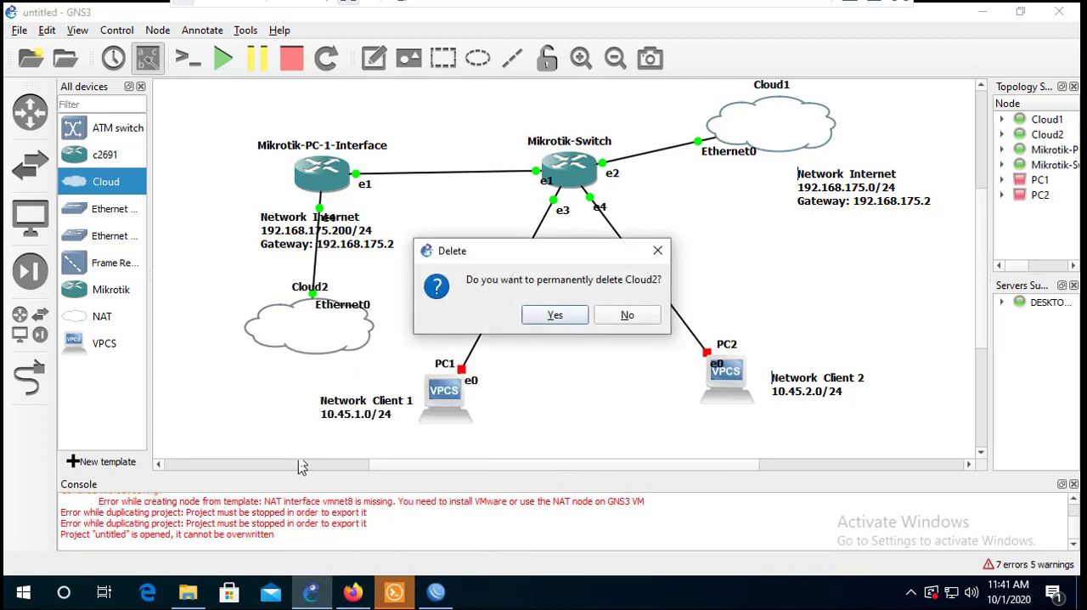
{"action": "left_click", "coordinate": [552, 318]}
{"action": "right_click", "coordinate": [329, 332]}
{"action": "left_click", "coordinate": [363, 573]}
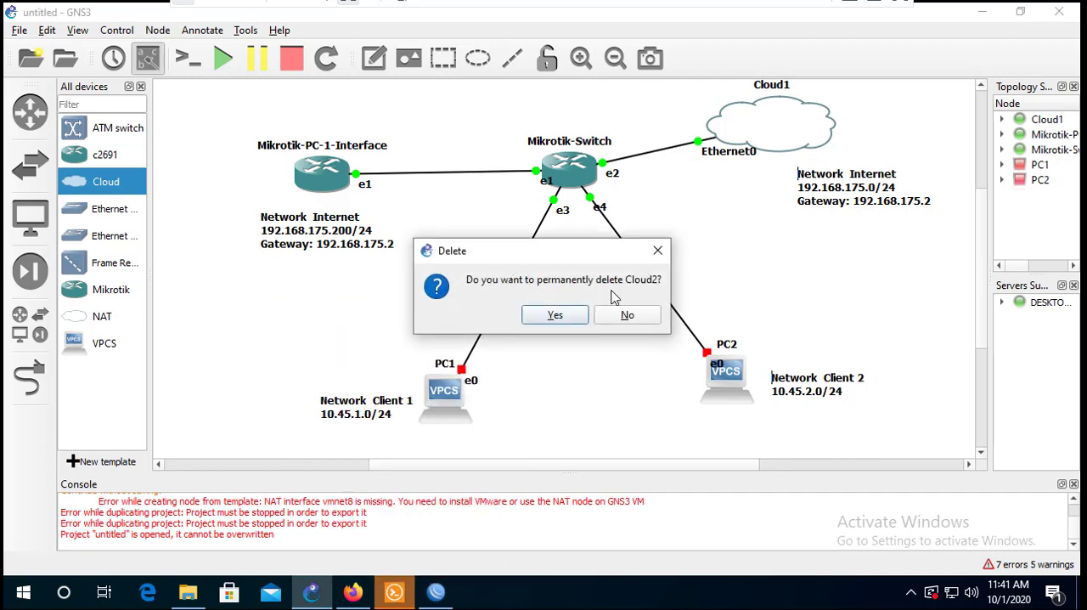
{"action": "left_click", "coordinate": [564, 314]}
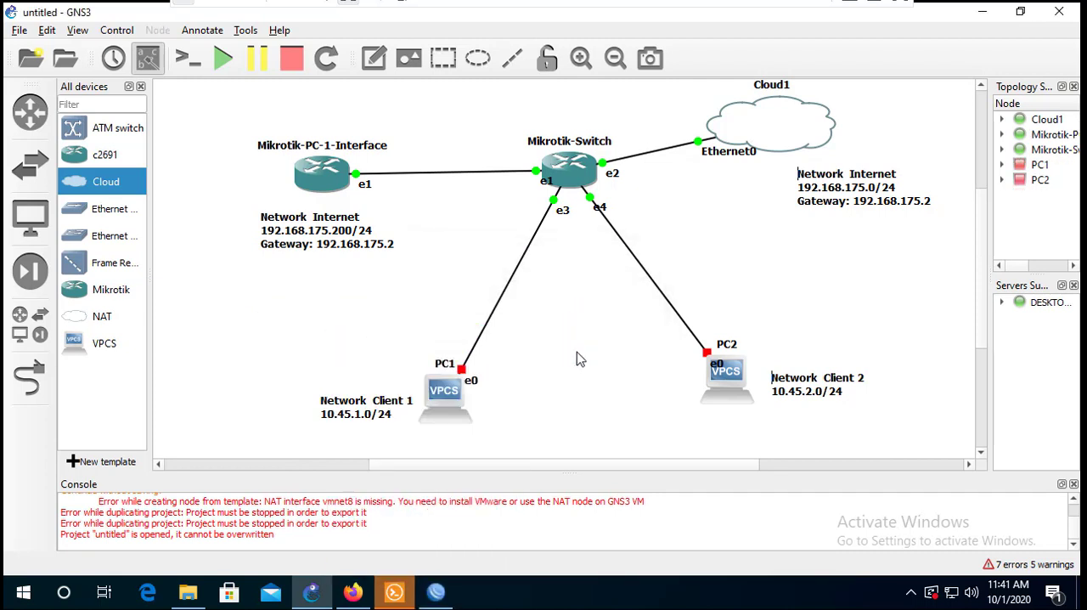
- Start the PC1 node in the topology, closing its properties without changes
{"action": "double_click", "coordinate": [441, 394]}
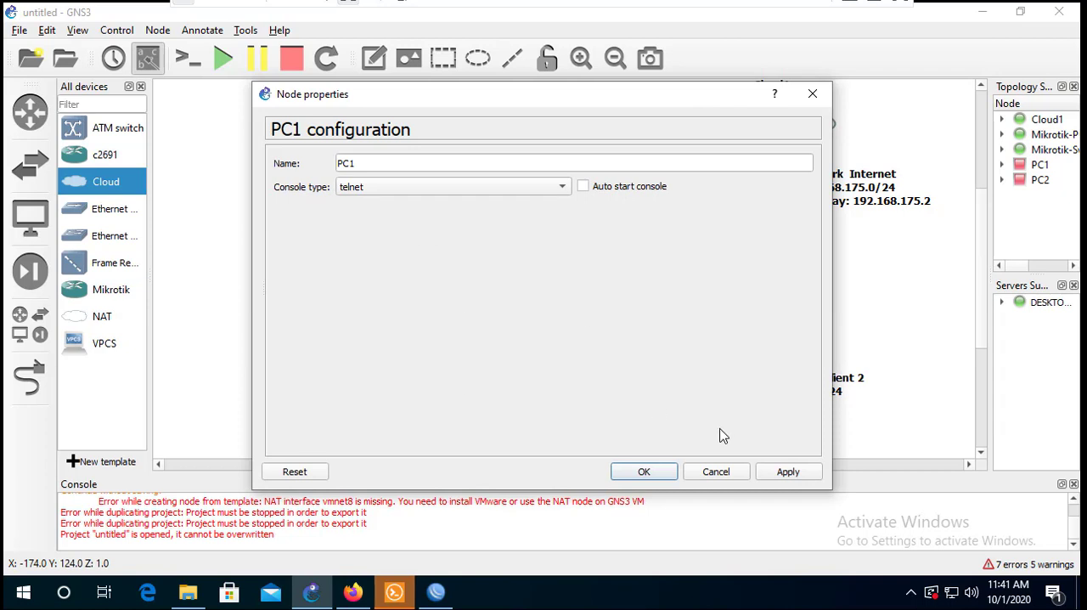
{"action": "left_click", "coordinate": [812, 95]}
{"action": "right_click", "coordinate": [459, 394]}
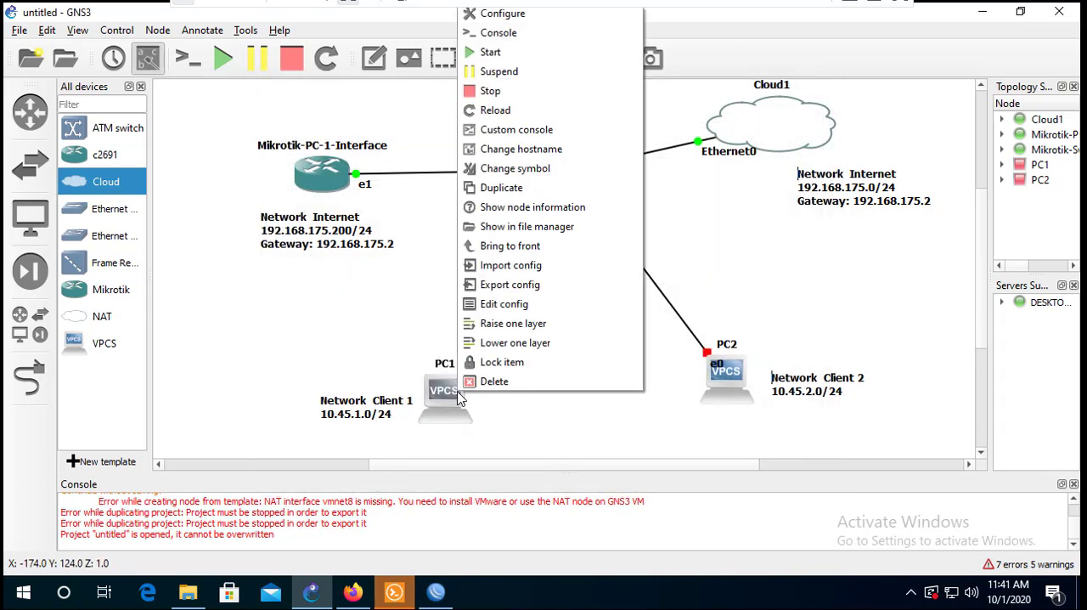
{"action": "left_click", "coordinate": [498, 54]}
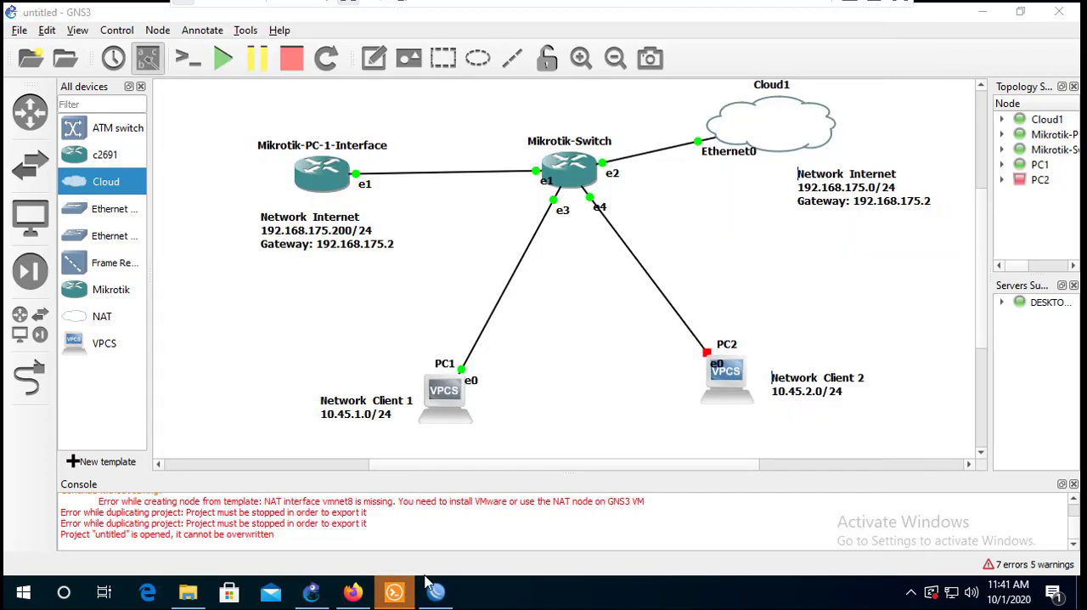
- Bring up PC1's console, close the Mikrotik-Switch console session and move the console window down to uncover the topology
{"action": "left_click", "coordinate": [394, 592]}
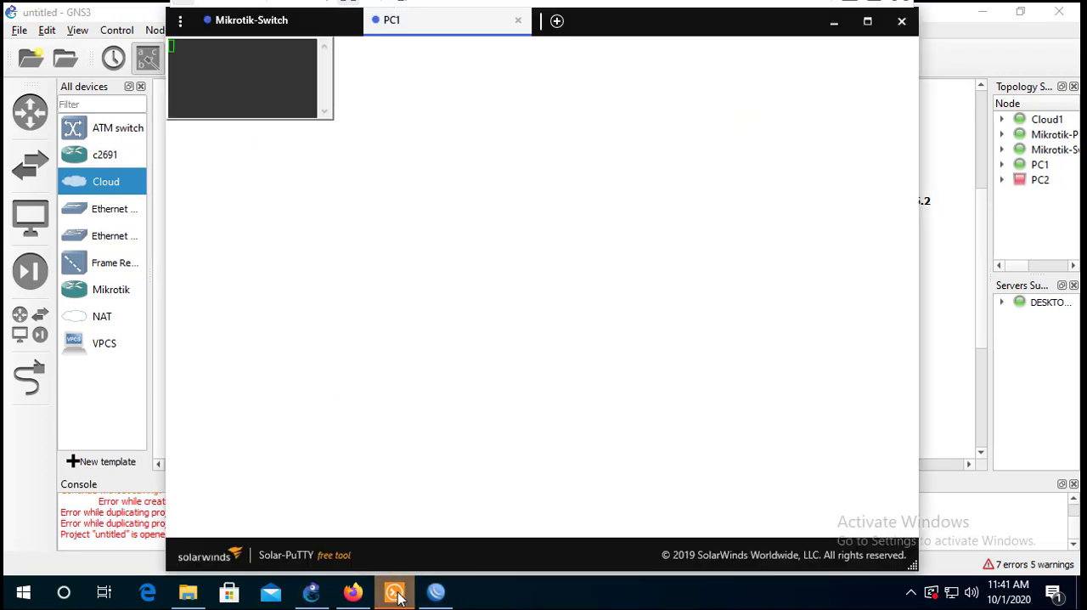
{"action": "left_click", "coordinate": [342, 20]}
{"action": "left_click", "coordinate": [349, 20]}
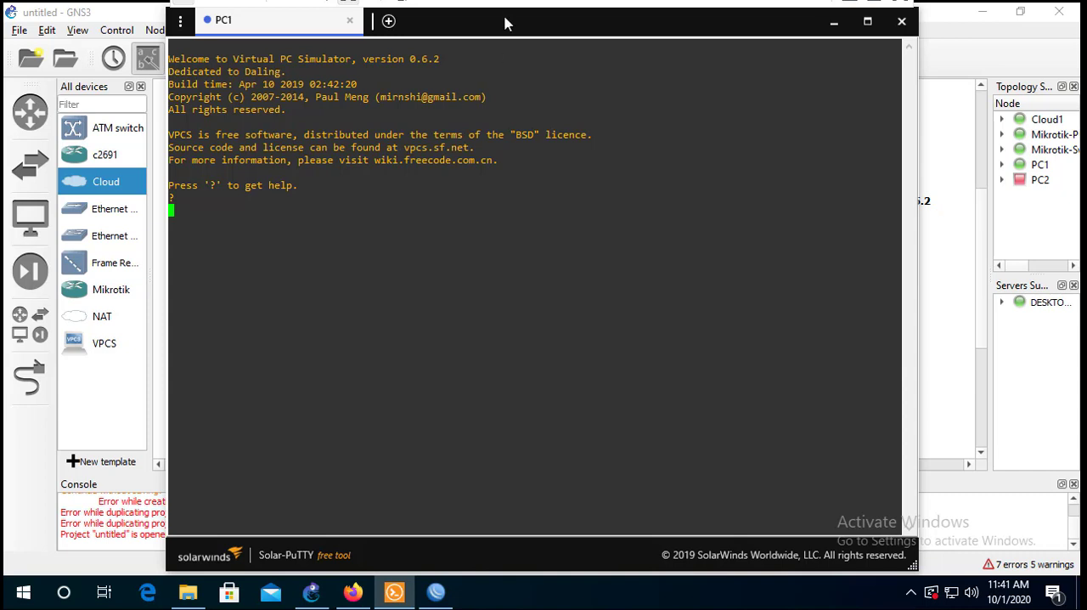
{"action": "left_click_drag", "start_coordinate": [546, 28], "coordinate": [488, 466]}
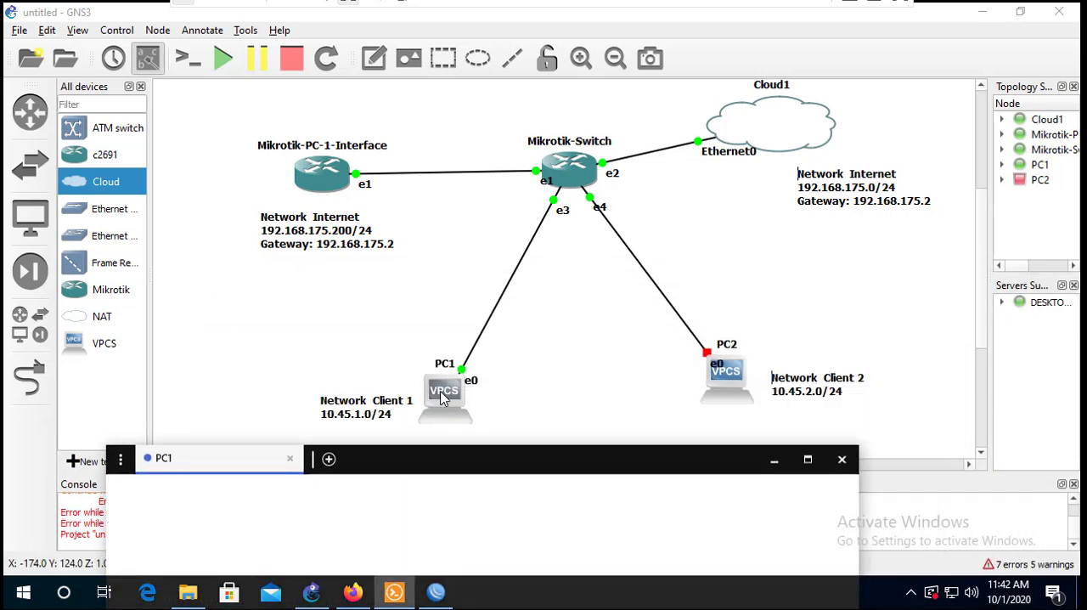
- Minimize PC1's console, add 10.45.1.2/24, GW: 10.45.1 and DNS: 8.8.8.8 to the Network Client 1 note, and move the note up beside PC1
{"action": "left_click_drag", "start_coordinate": [458, 469], "coordinate": [442, 109]}
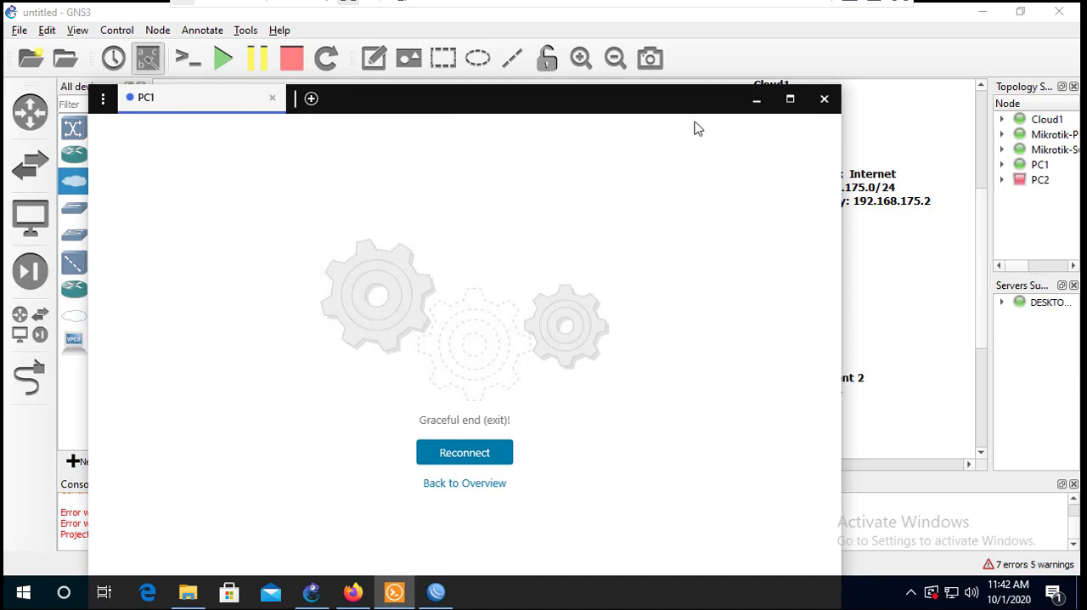
{"action": "left_click", "coordinate": [756, 104]}
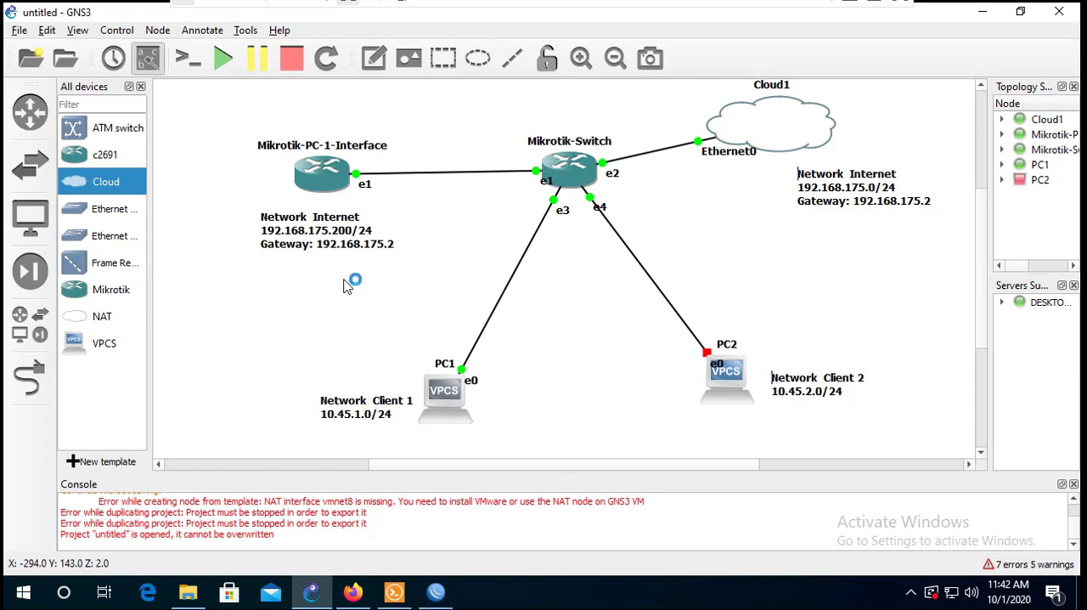
{"action": "double_click", "coordinate": [377, 416]}
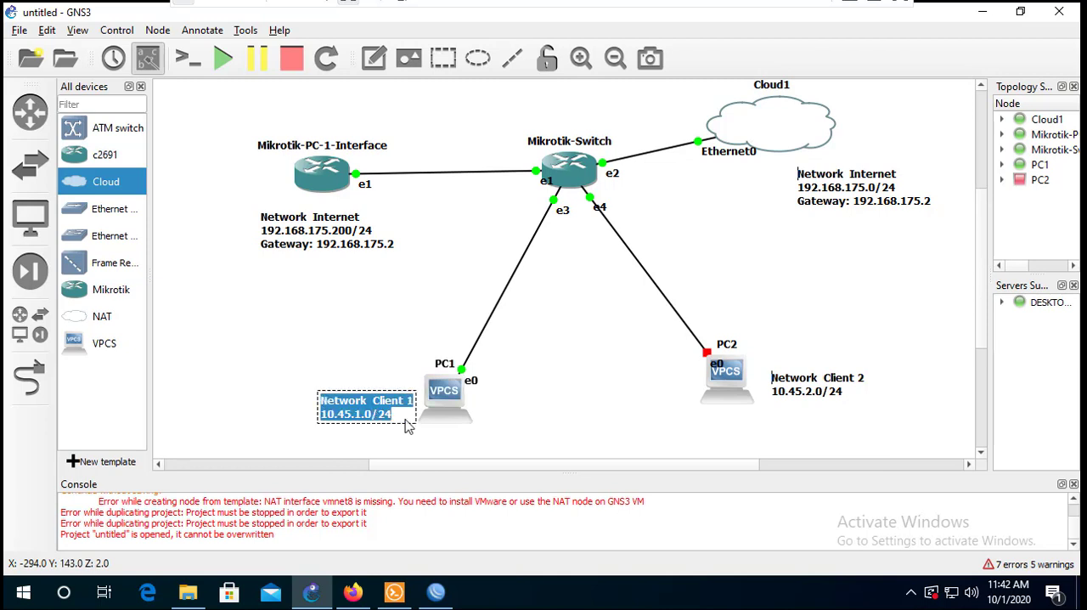
{"action": "left_click", "coordinate": [405, 420]}
{"action": "key", "text": "Return"}
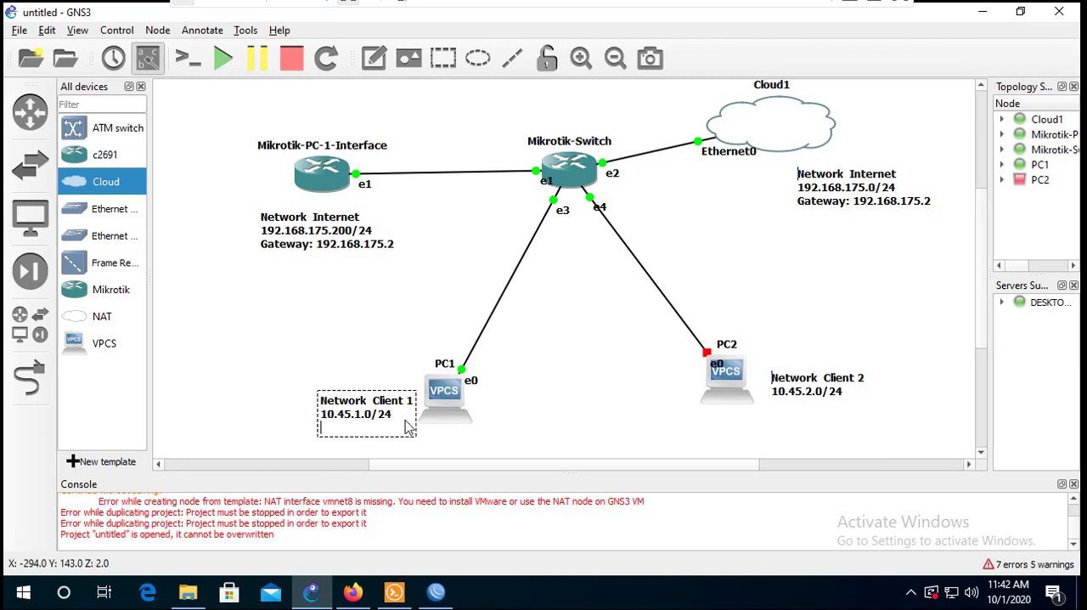
{"action": "type", "text": "10.45.1.2/24"}
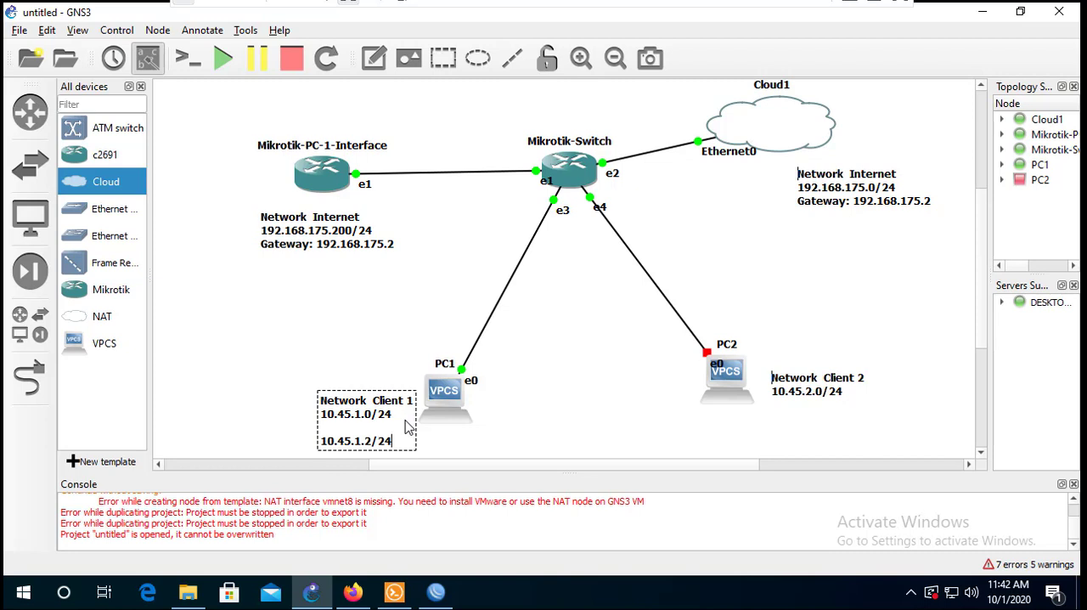
{"action": "key", "text": "Return"}
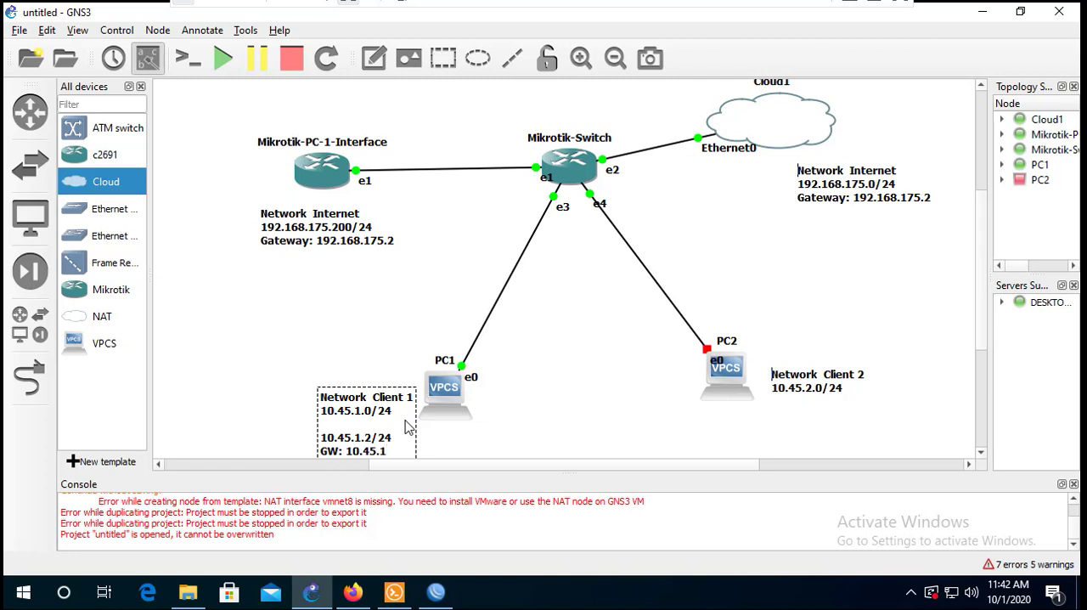
{"action": "type", "text": "GW: 10.45.1"}
{"action": "key", "text": "Return"}
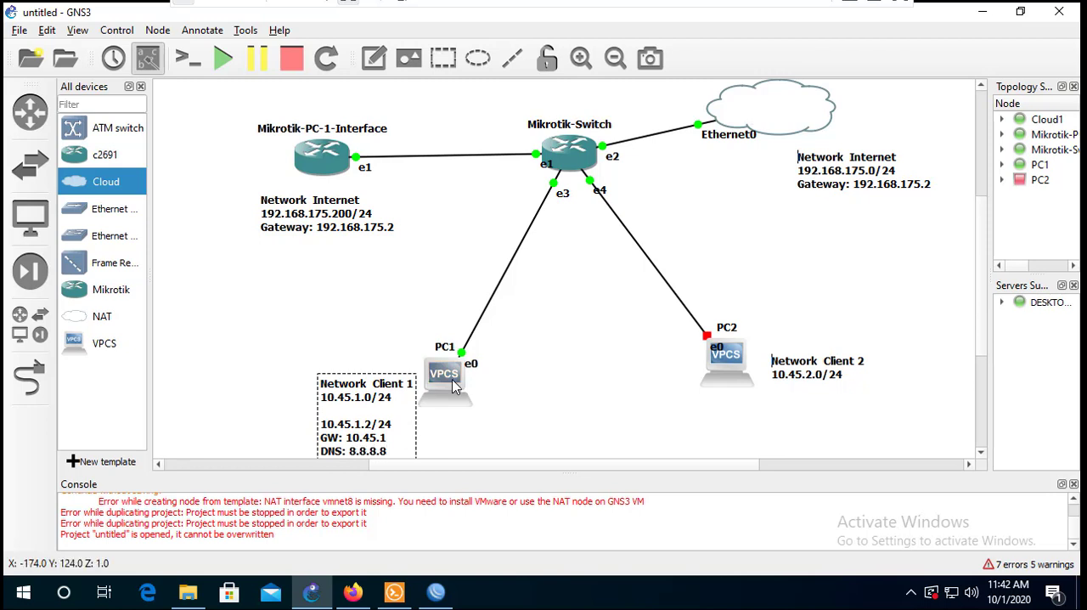
{"action": "left_click", "coordinate": [510, 447]}
{"action": "left_click_drag", "start_coordinate": [369, 406], "coordinate": [360, 353]}
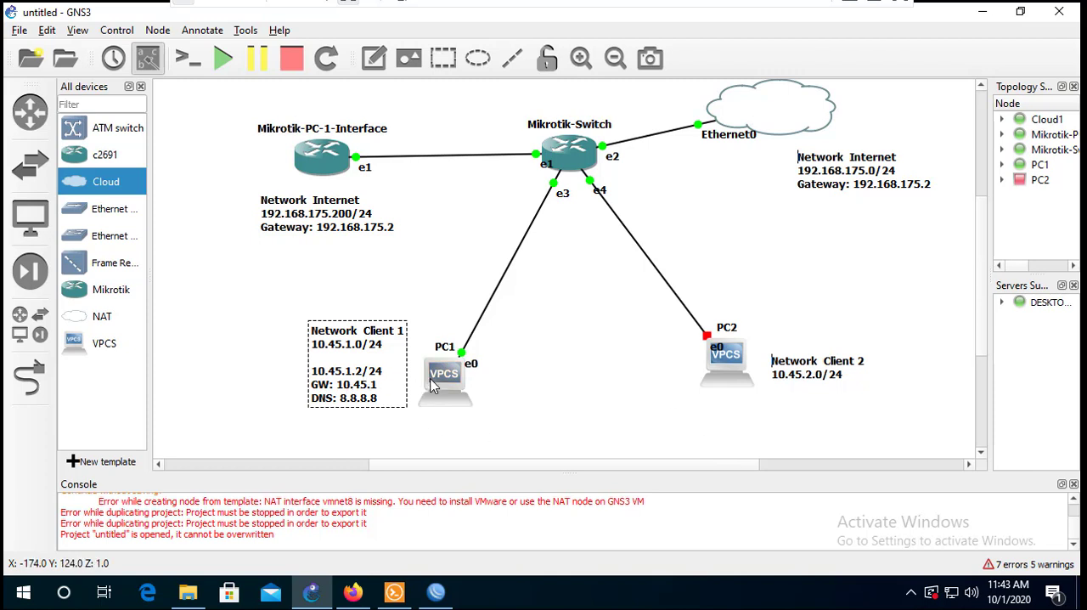
- Reopen PC1's console from the topology and try to reconnect its session
{"action": "left_click", "coordinate": [430, 380]}
{"action": "double_click", "coordinate": [430, 385]}
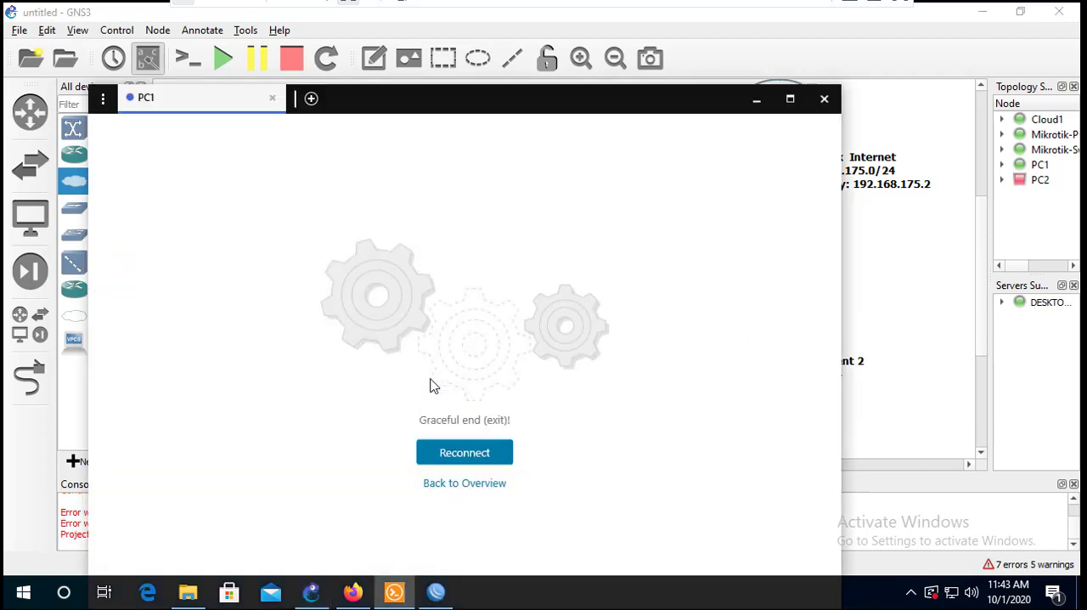
{"action": "left_click", "coordinate": [451, 452]}
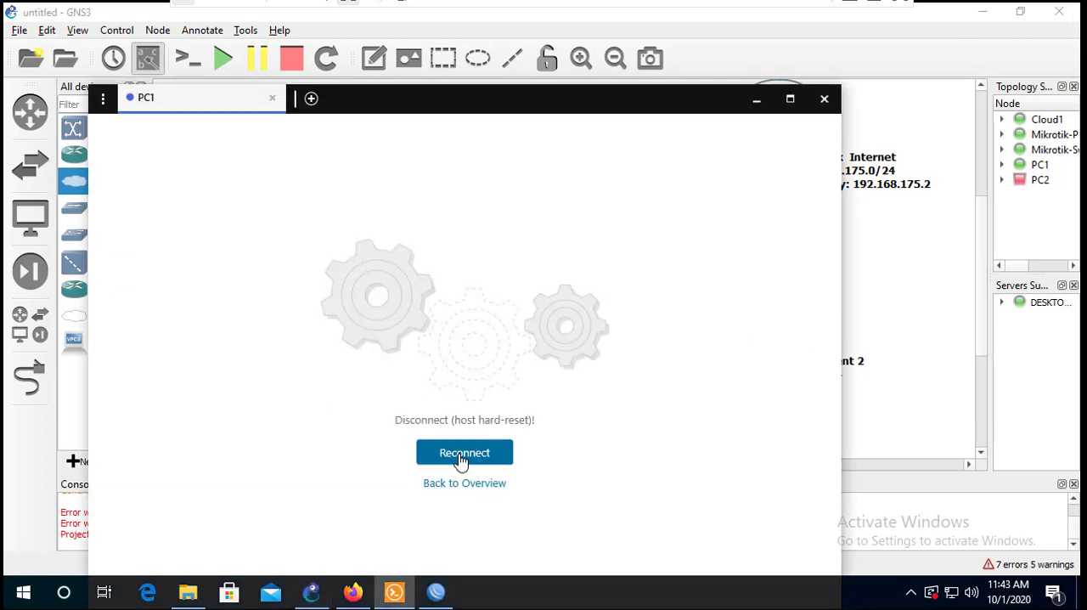
{"action": "left_click", "coordinate": [461, 454]}
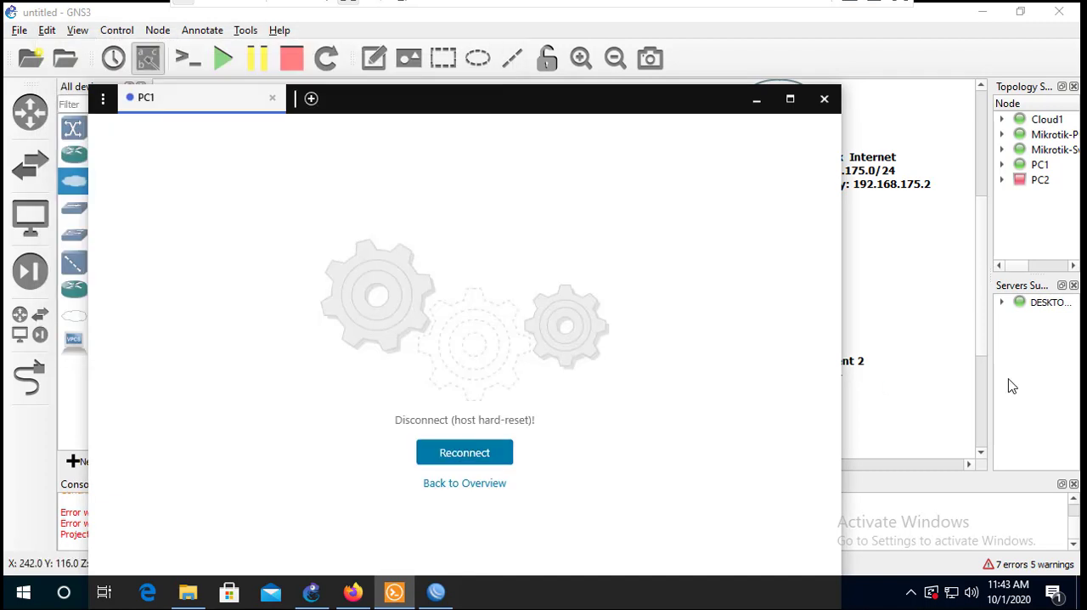
- Widen the Topology Summary to show the nodes' console ports and retry PC1's console connection, minimizing the console and narrowing the summary again
{"action": "left_click_drag", "start_coordinate": [987, 374], "coordinate": [709, 382]}
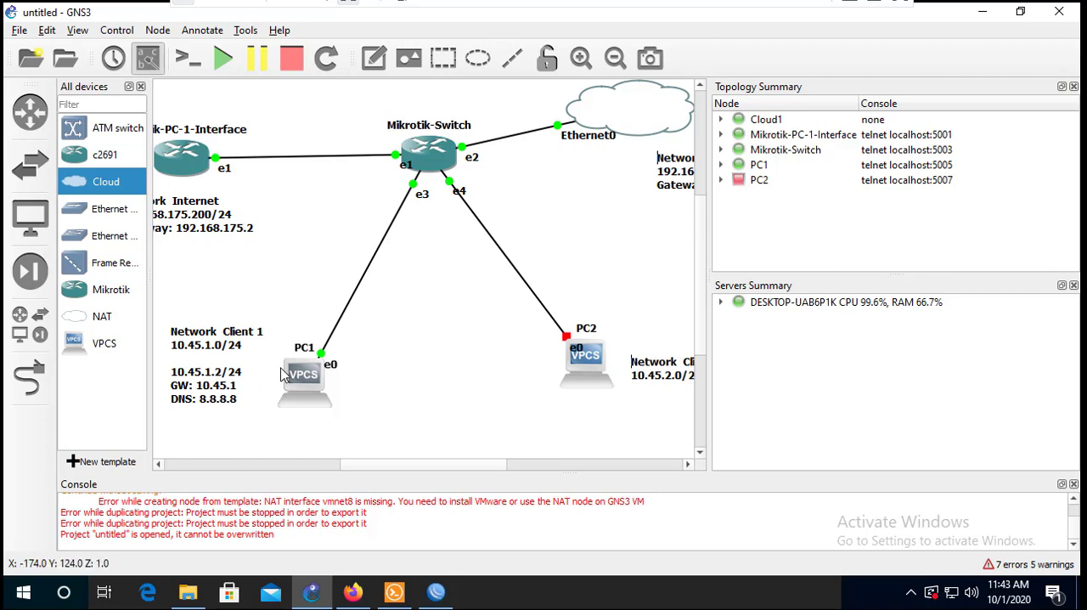
{"action": "double_click", "coordinate": [307, 379]}
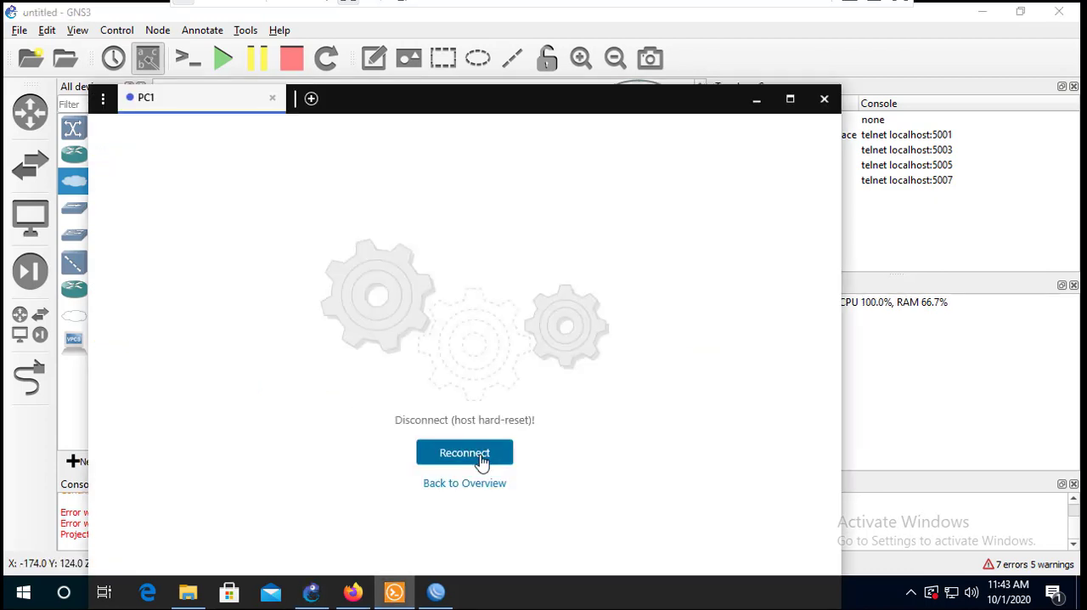
{"action": "left_click", "coordinate": [482, 459]}
{"action": "left_click", "coordinate": [482, 459]}
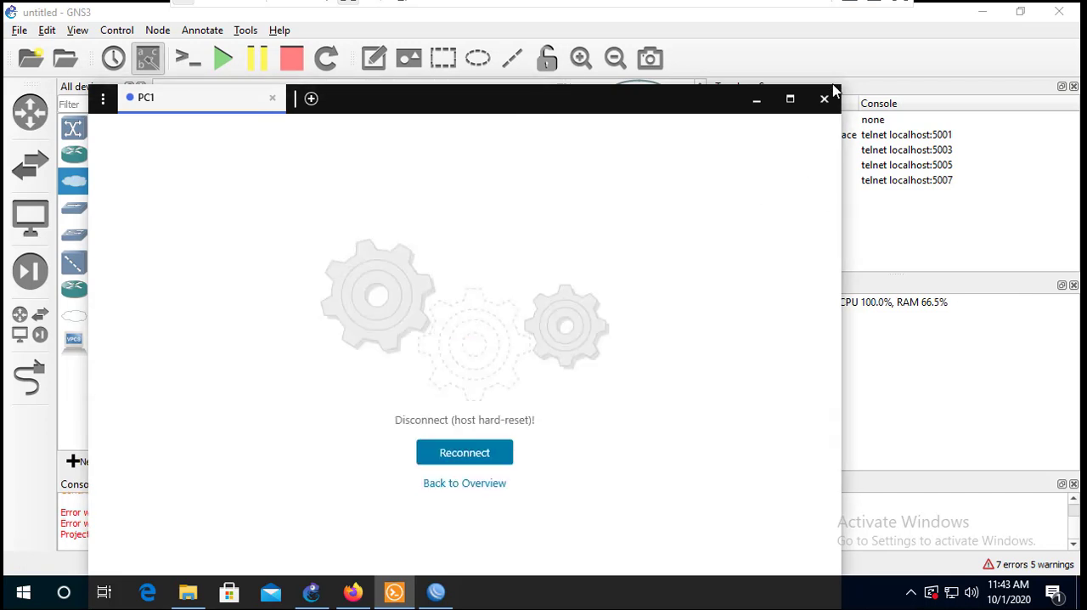
{"action": "left_click", "coordinate": [756, 98]}
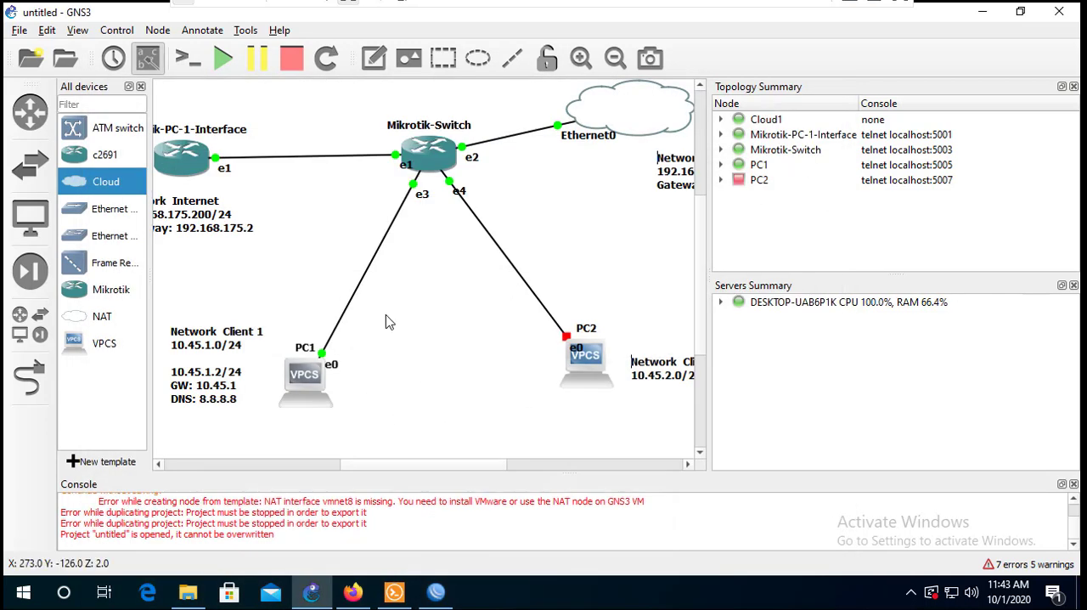
{"action": "left_click_drag", "start_coordinate": [708, 306], "coordinate": [861, 301]}
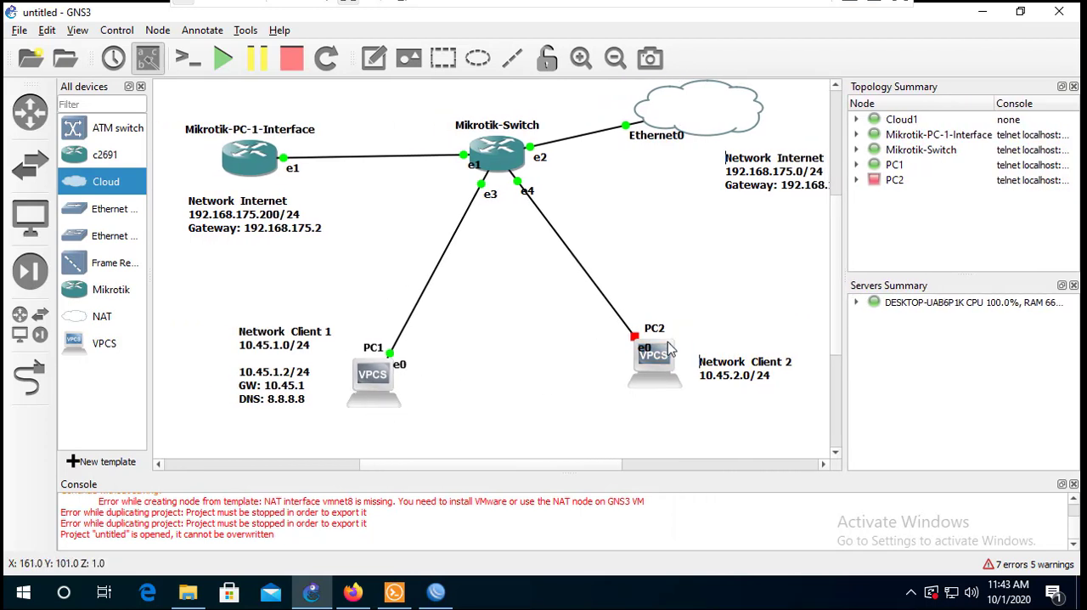
- Inspect the Mikrotik-Switch node's status, console port and interface connections in the topology
{"action": "mouse_move", "coordinate": [396, 408]}
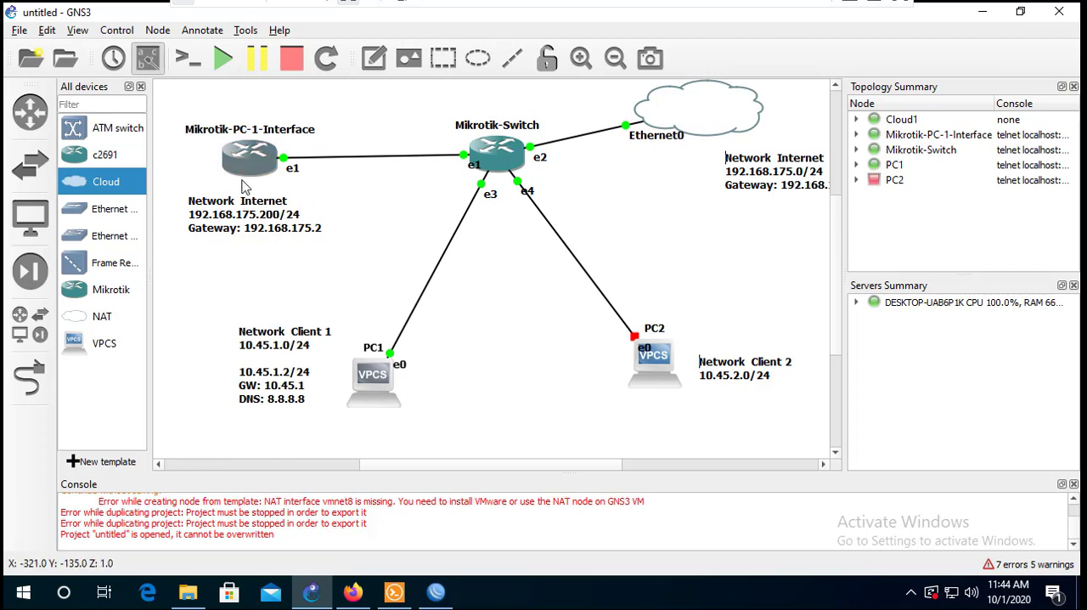
{"action": "mouse_move", "coordinate": [259, 180]}
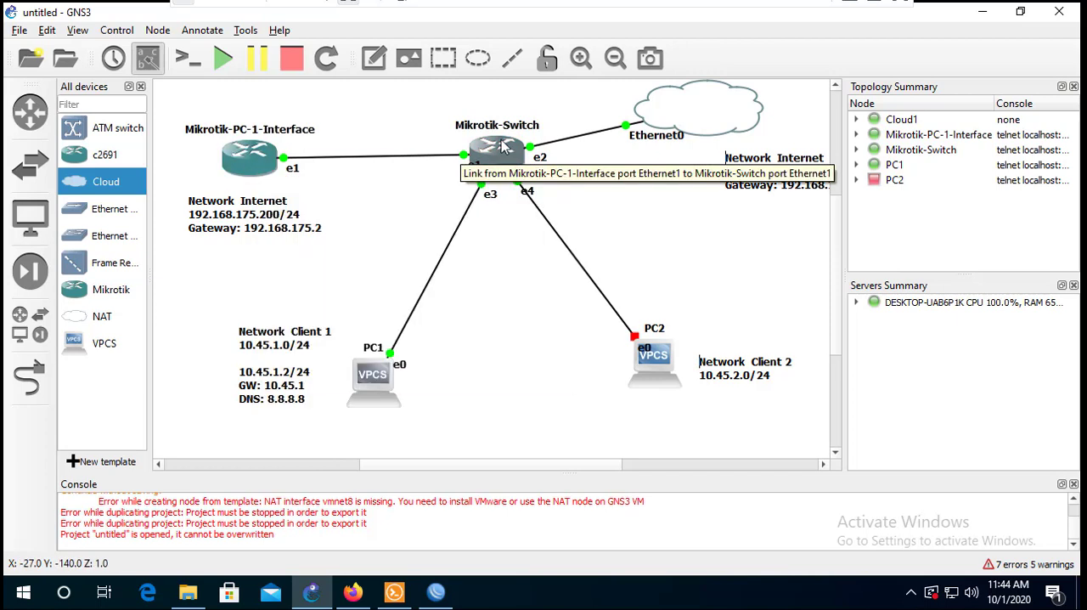
{"action": "mouse_move", "coordinate": [528, 157]}
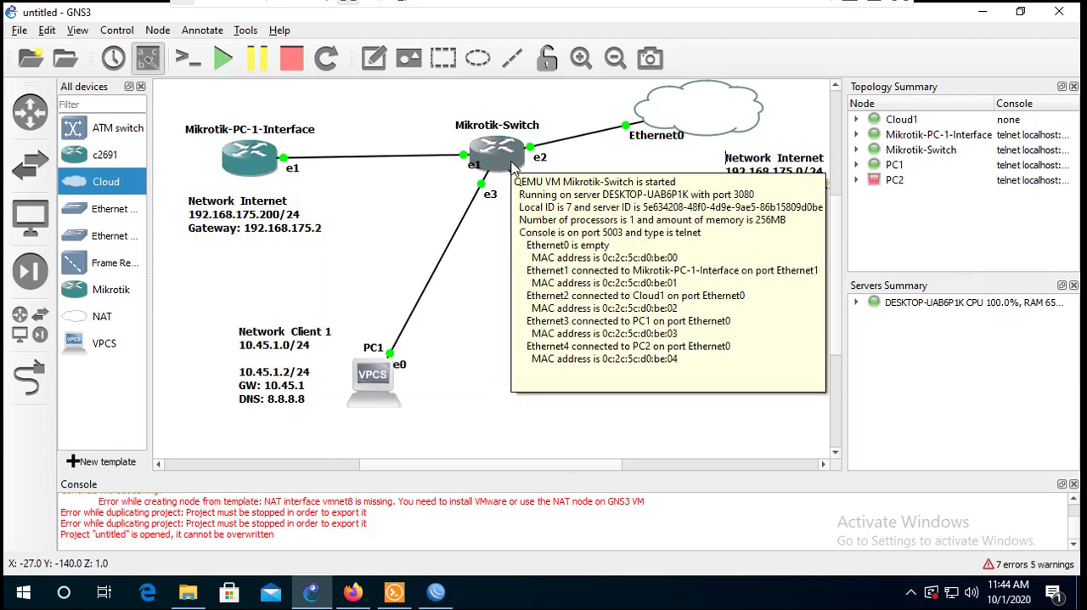